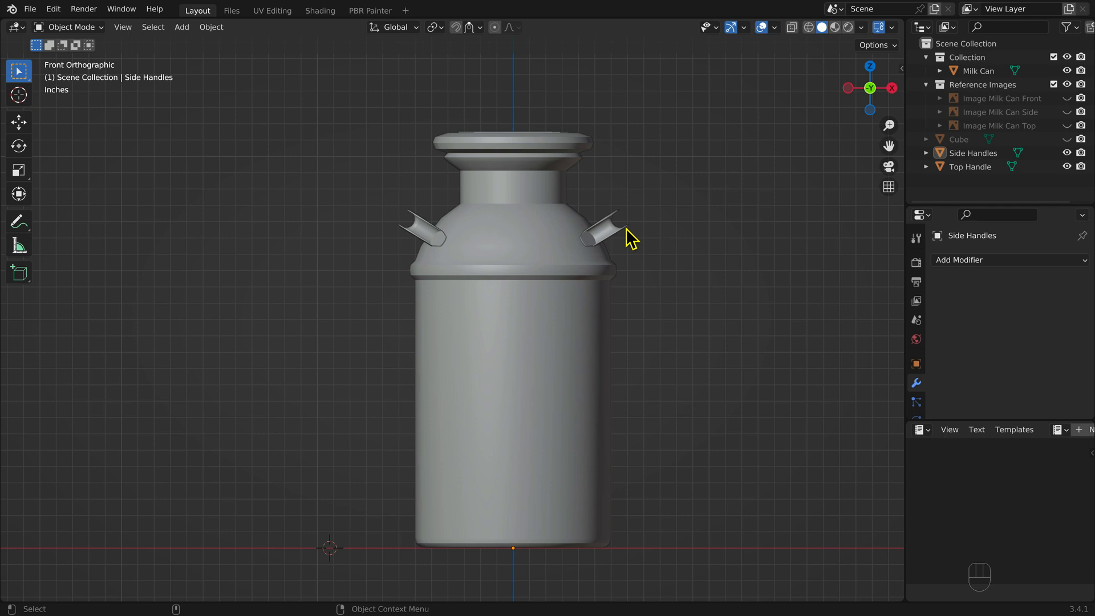
# Step: Delete the bottom face of the Milk Can mesh in Edit Mode, leaving its underside open
pyautogui.press('shift+super')
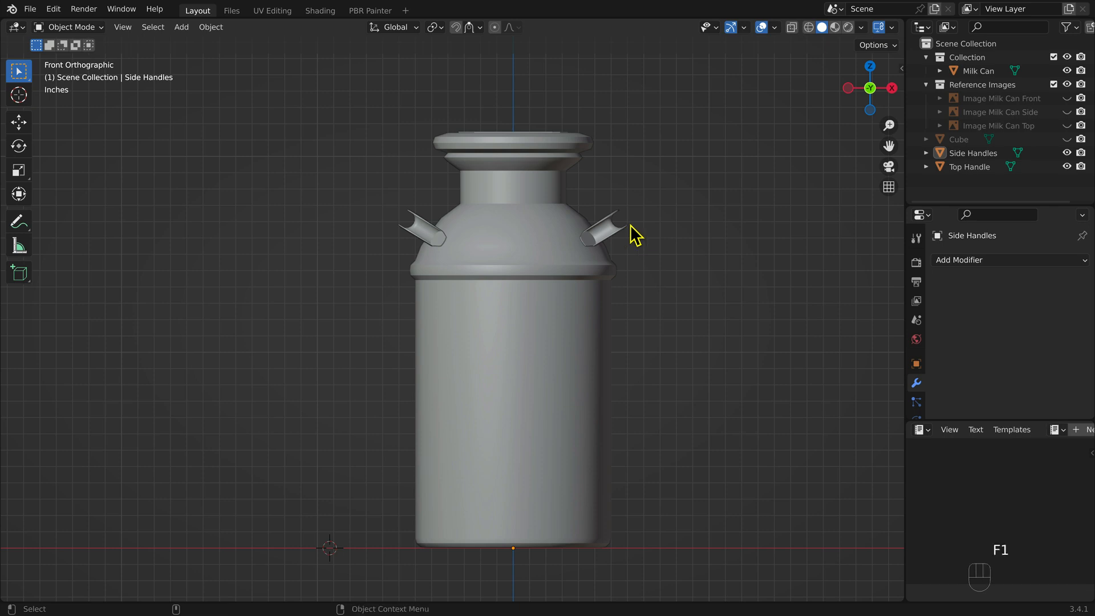
pyautogui.click(978, 71)
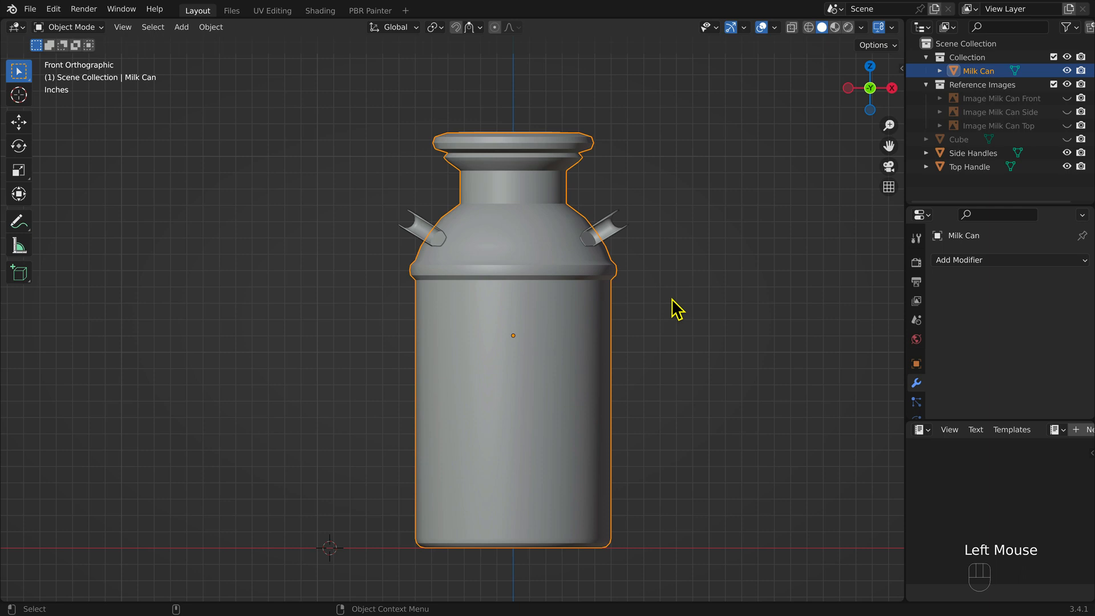
pyautogui.press('F2')
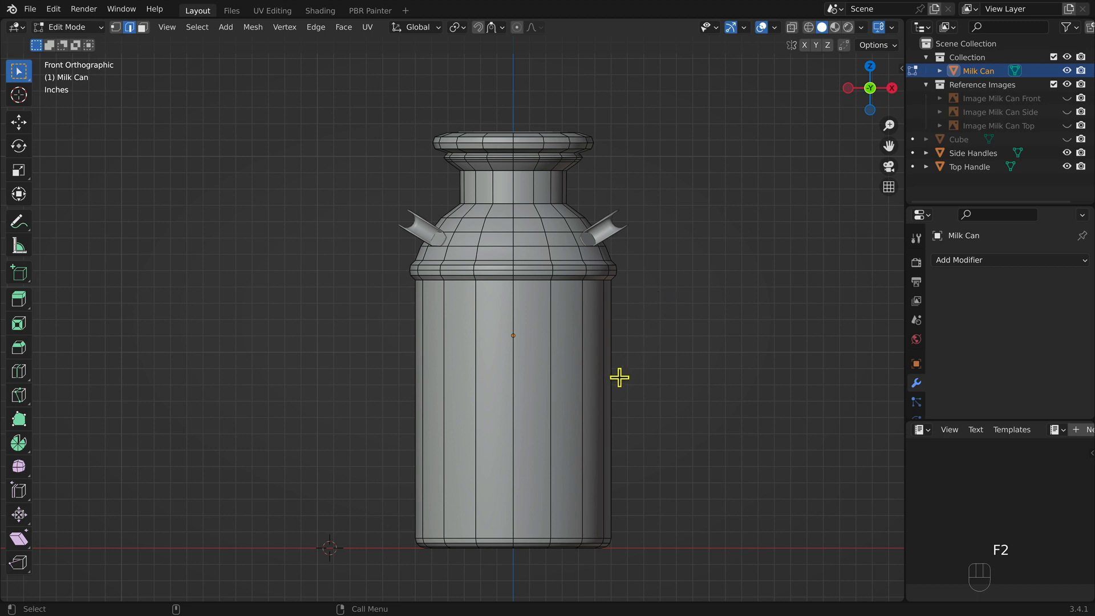
pyautogui.keyDown('alt'); pyautogui.moveTo(638, 426); pyautogui.dragTo(639, 338); pyautogui.keyUp('alt')
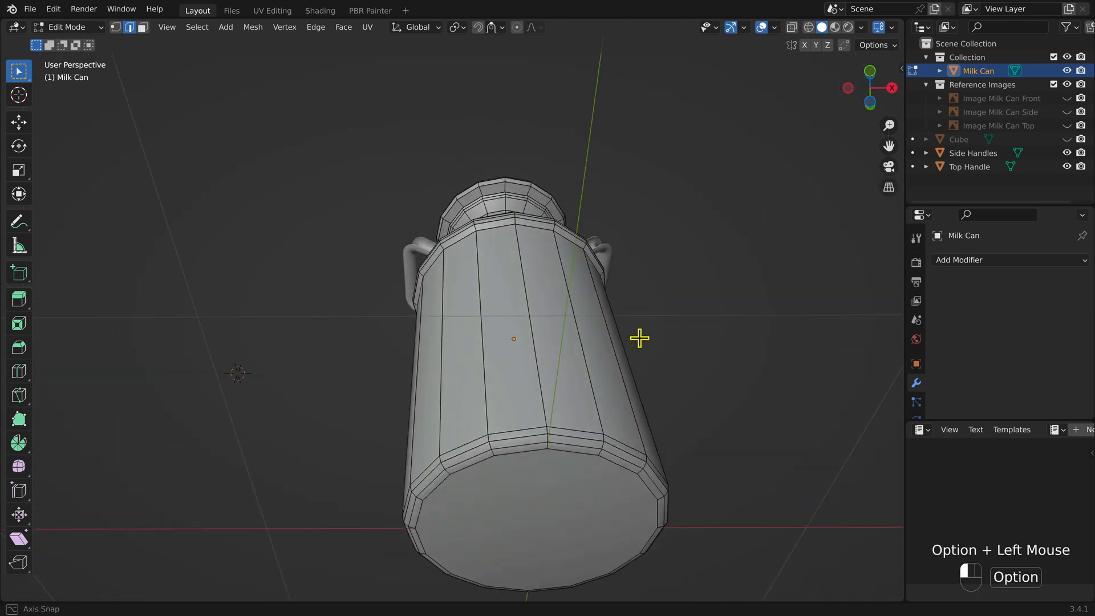
pyautogui.press('3')
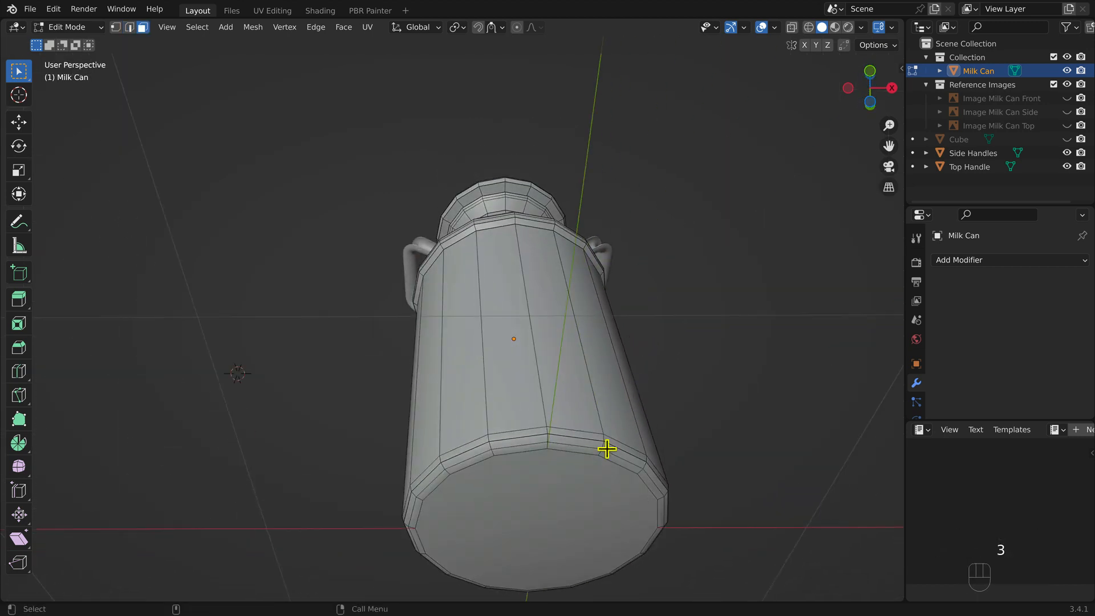
pyautogui.click(540, 501)
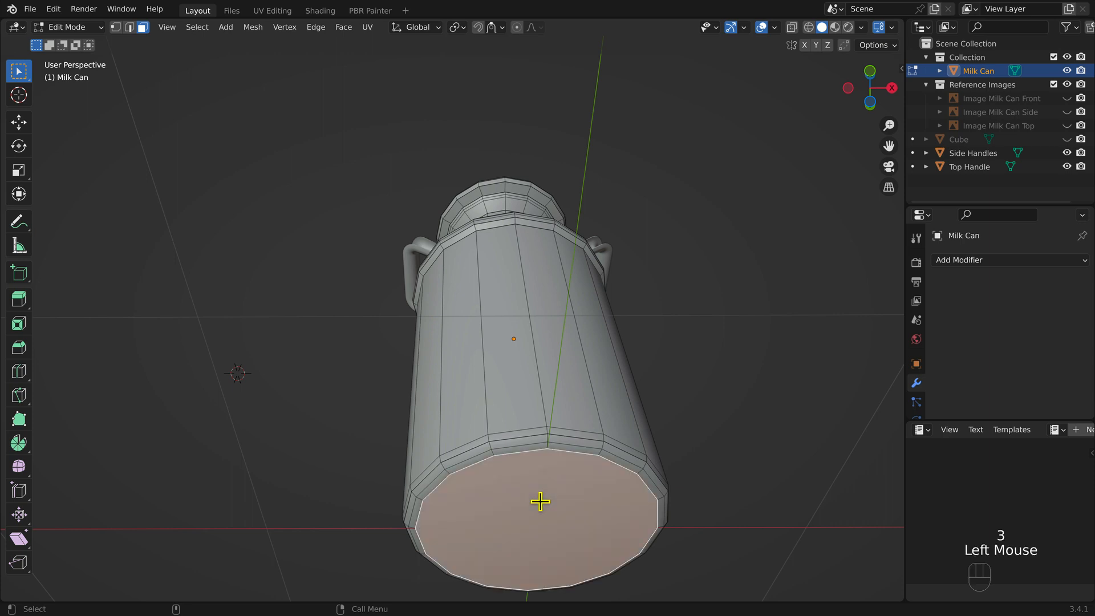
pyautogui.press('x')
pyautogui.click(542, 506)
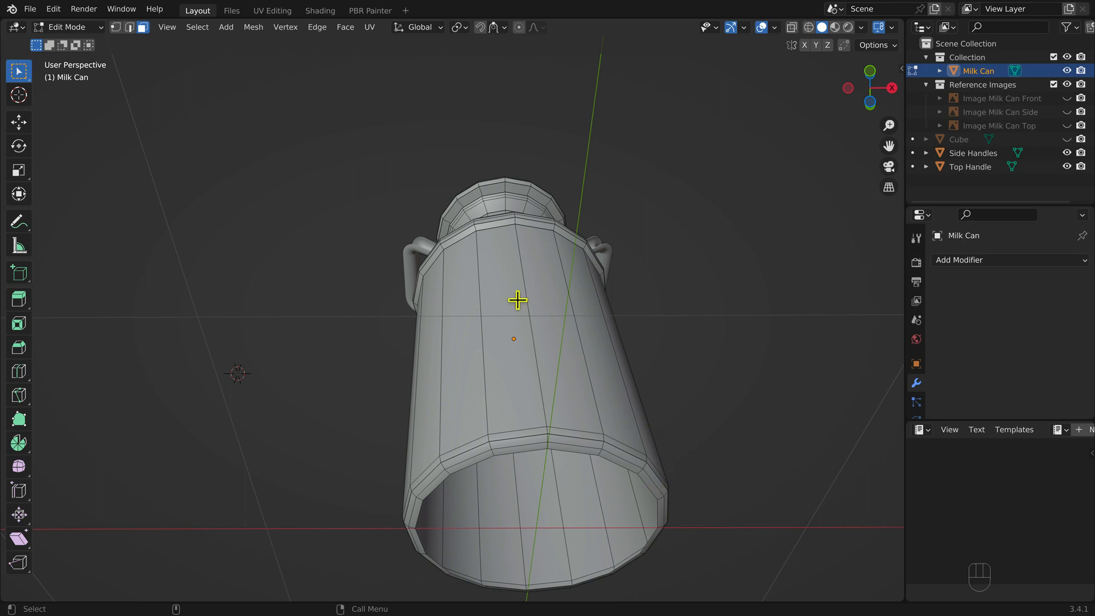
# Step: Switch to the UV Editing workspace and select the whole Milk Can mesh to show its UV layout
pyautogui.click(274, 12)
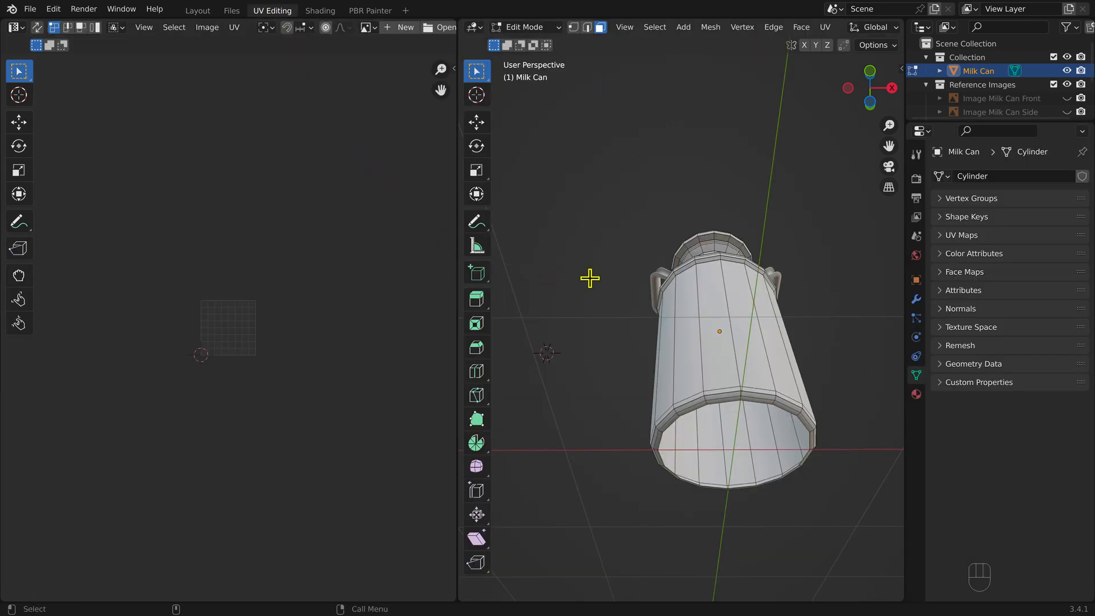
pyautogui.press('a')
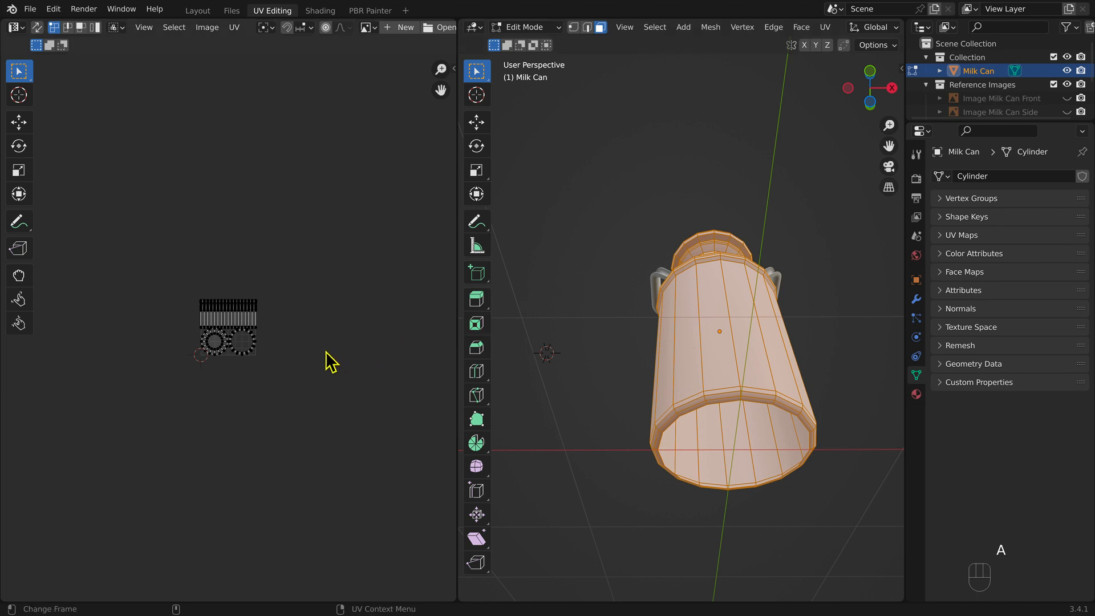
pyautogui.scroll(2, 322, 359)
pyautogui.scroll(1, 320, 358)
pyautogui.keyDown('alt'); pyautogui.keyDown('super'); pyautogui.moveTo(252, 386); pyautogui.dragTo(273, 443); pyautogui.keyUp('super'); pyautogui.keyUp('alt')
pyautogui.scroll(3, 166, 390)
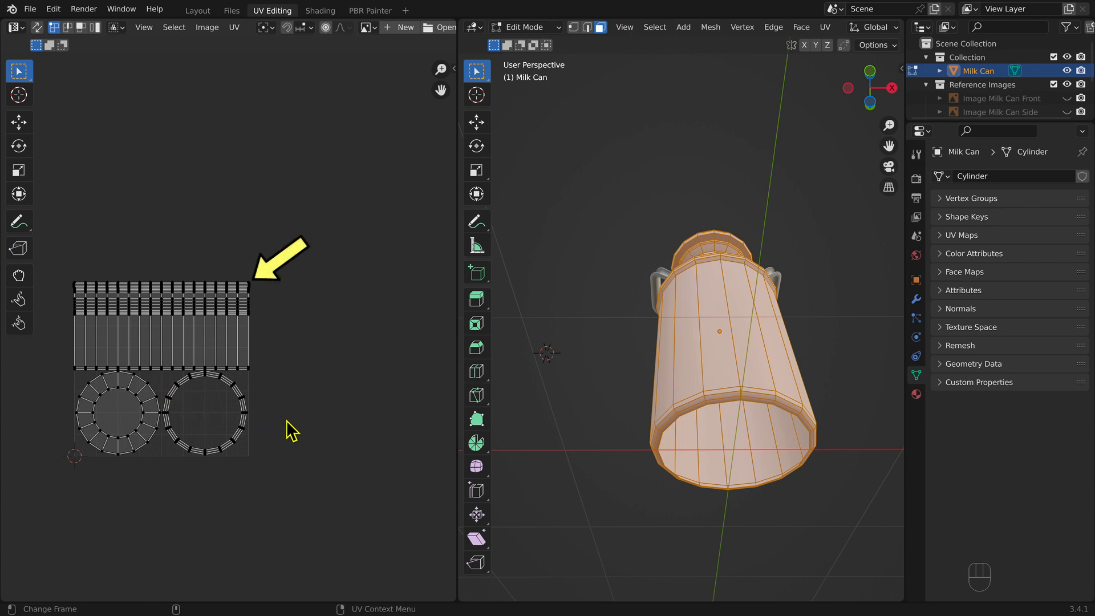
# Step: Enable Lock Groups in UVPackmaster3 and assign all Milk Can UV islands to lock group 1
pyautogui.press('n')
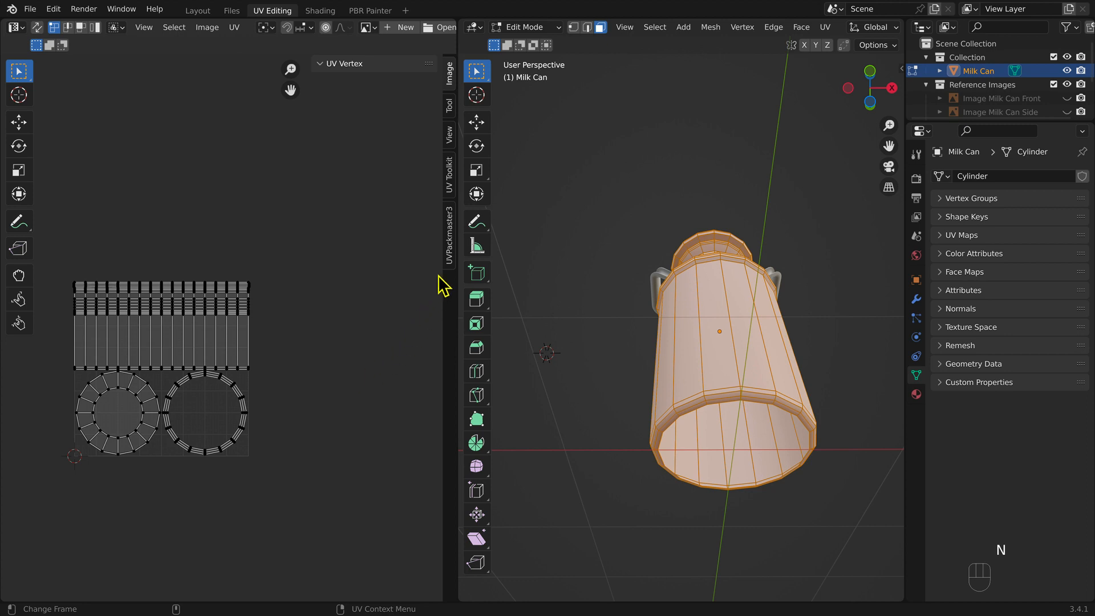
pyautogui.click(450, 245)
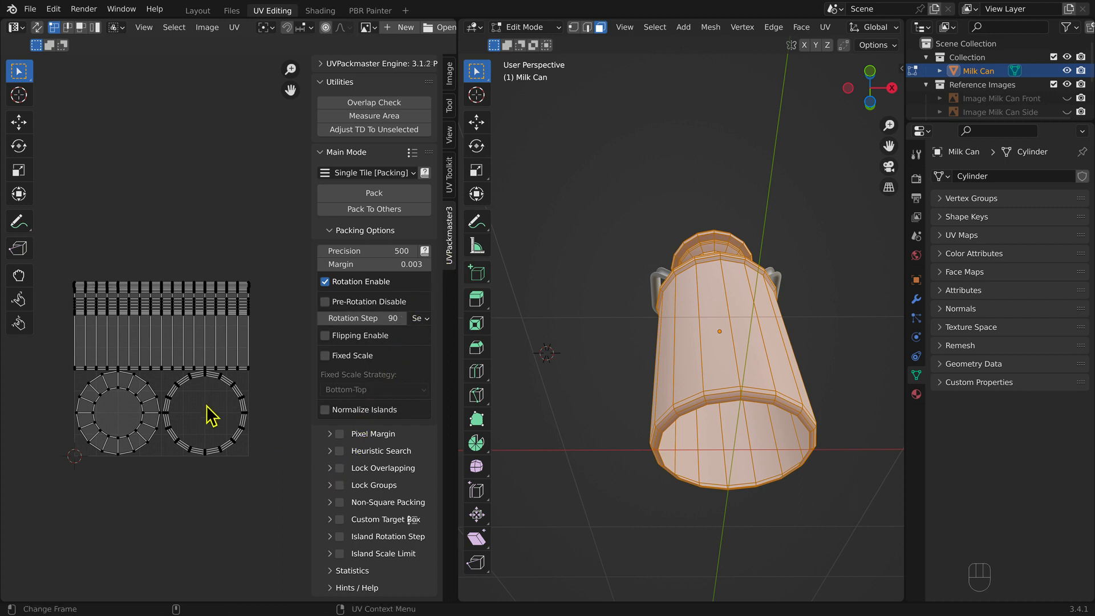
pyautogui.moveTo(64, 266); pyautogui.dragTo(267, 475)
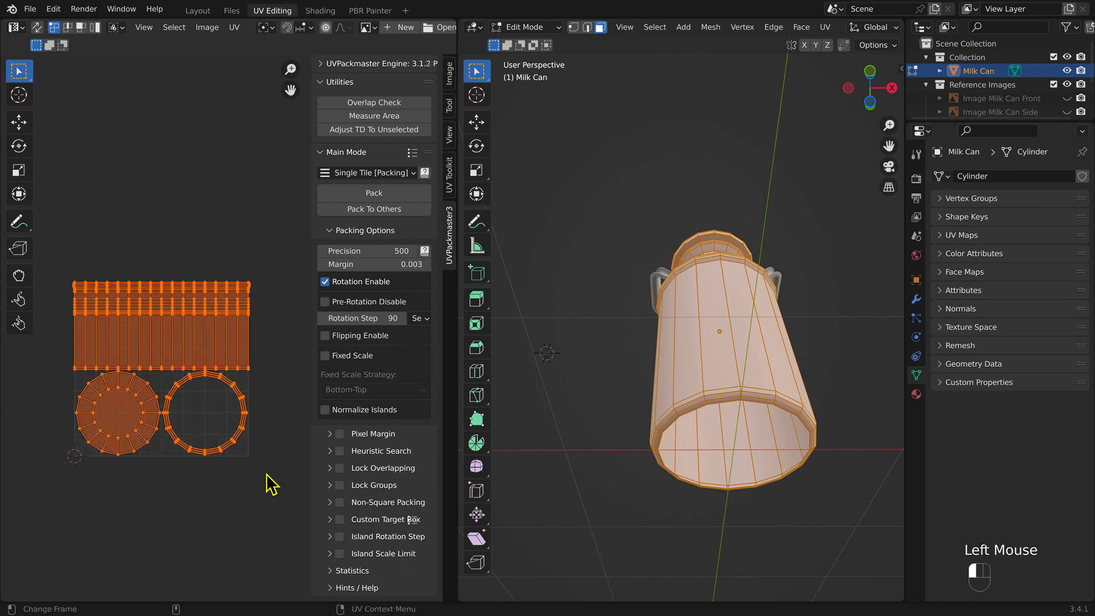
pyautogui.click(340, 485)
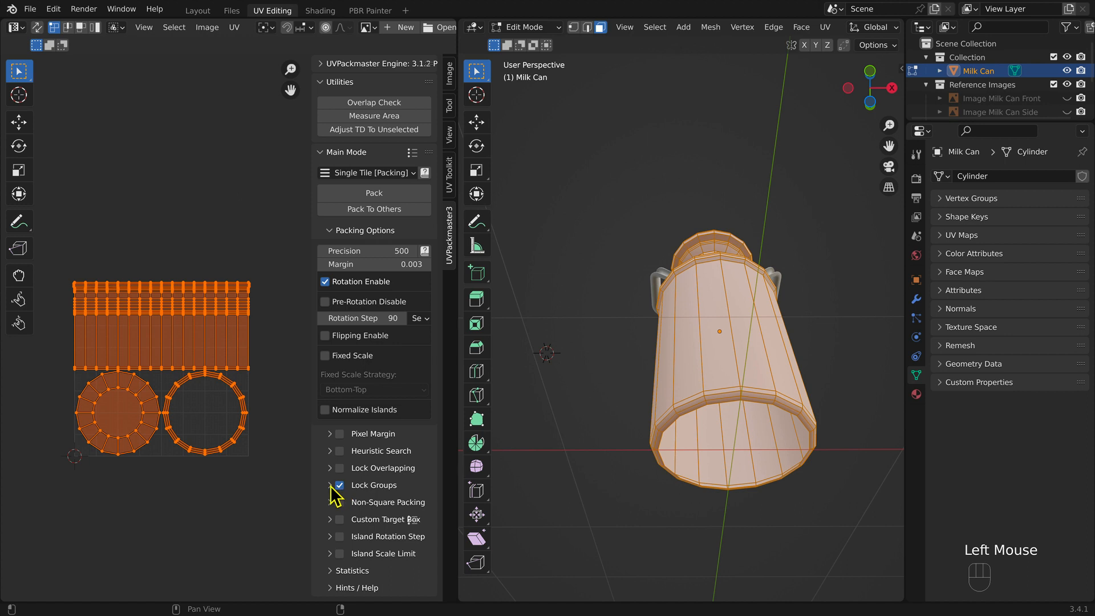
pyautogui.click(330, 486)
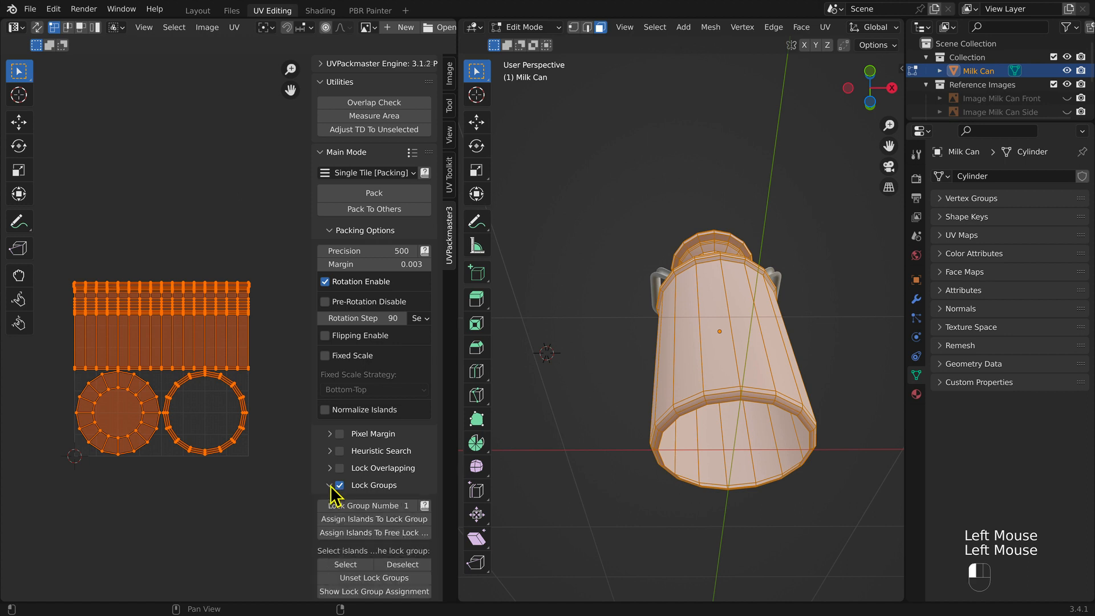
pyautogui.click(358, 520)
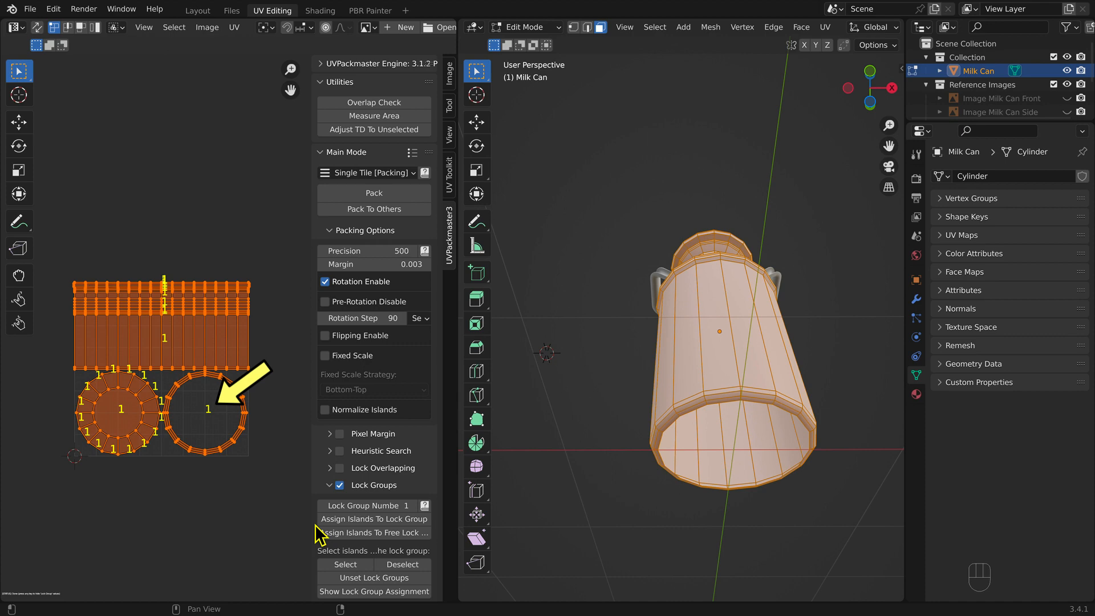
# Step: Review the UVPackmaster3 add-on preferences, including the UV overlay font size, and close them
pyautogui.press('super+comma')
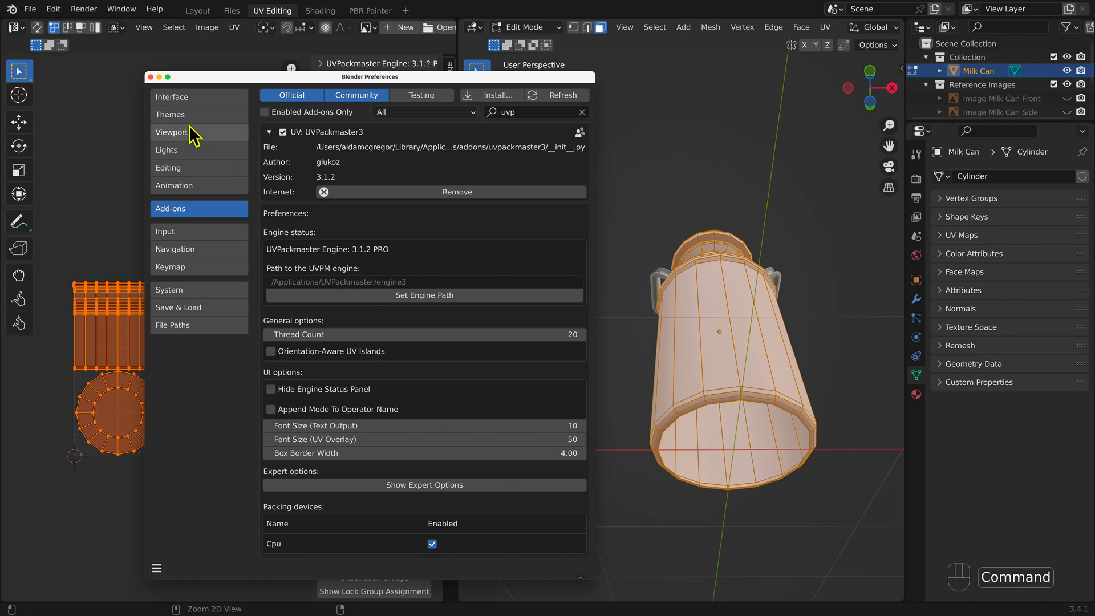
pyautogui.click(150, 77)
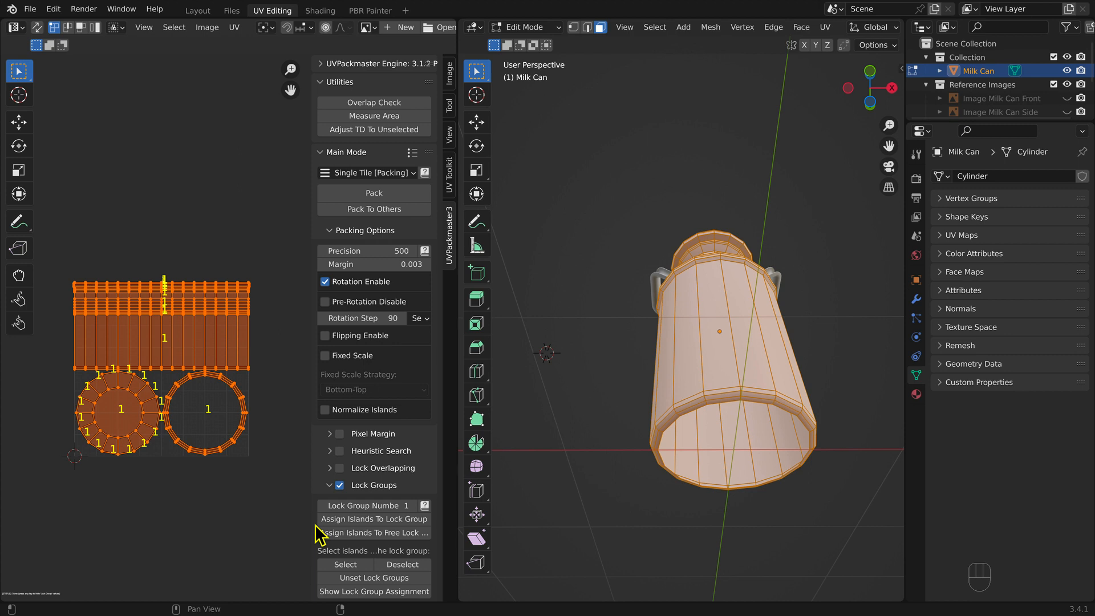
pyautogui.click(319, 522)
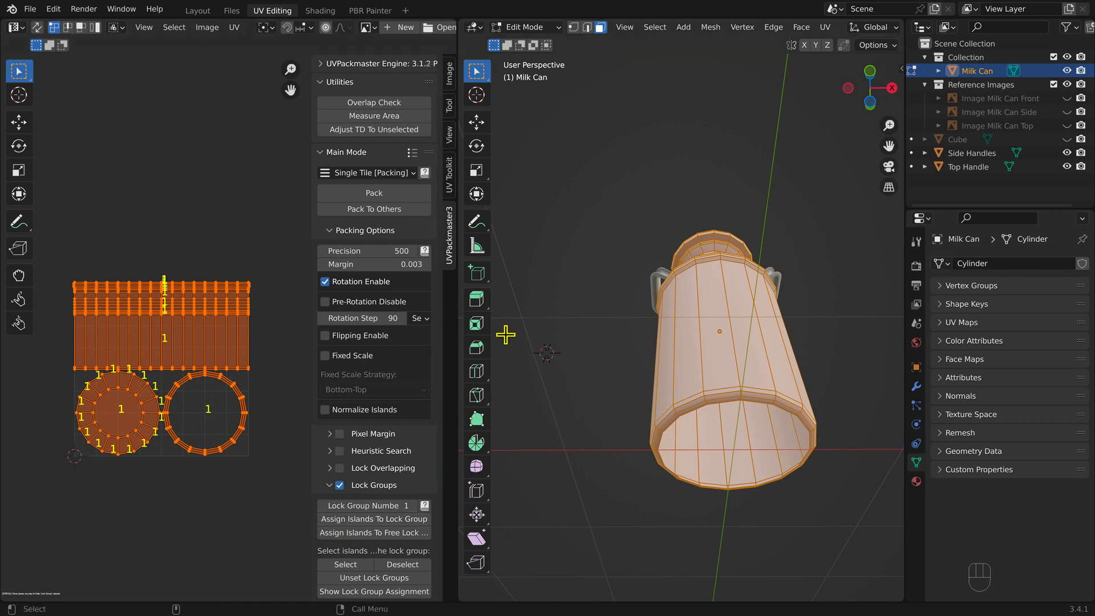
# Step: Leave Edit Mode on the Milk Can, then edit the Top Handle with all of its geometry selected
pyautogui.click(538, 29)
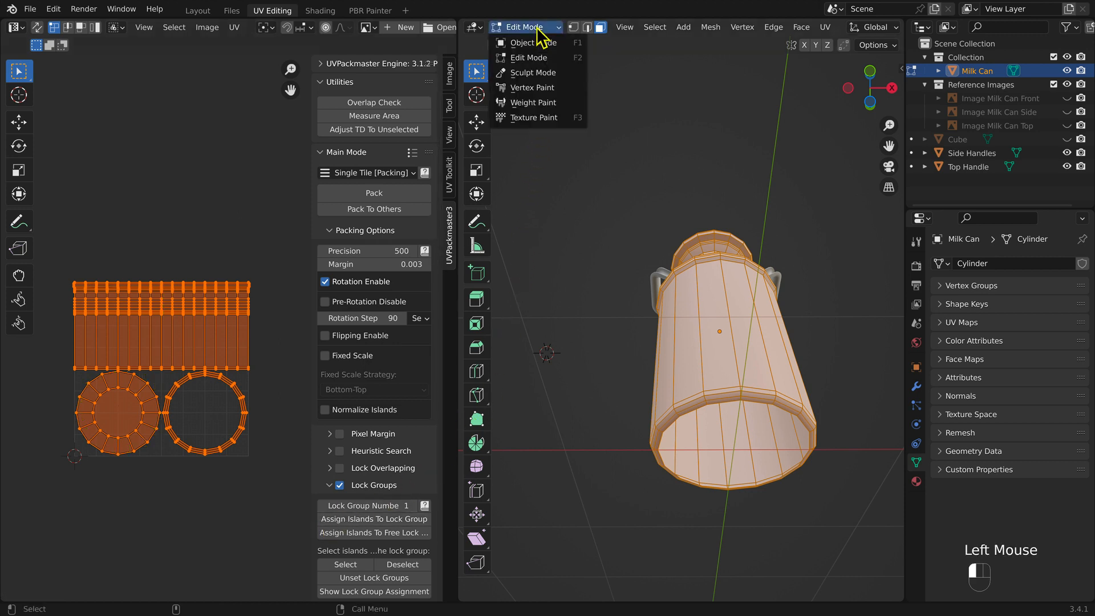
pyautogui.click(539, 43)
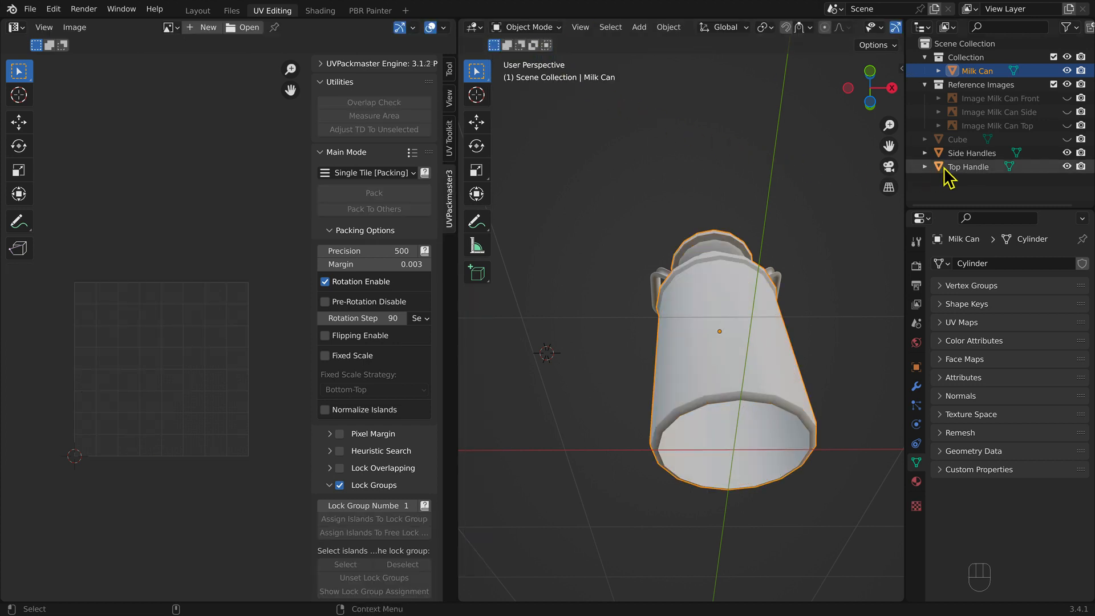
pyautogui.click(963, 176)
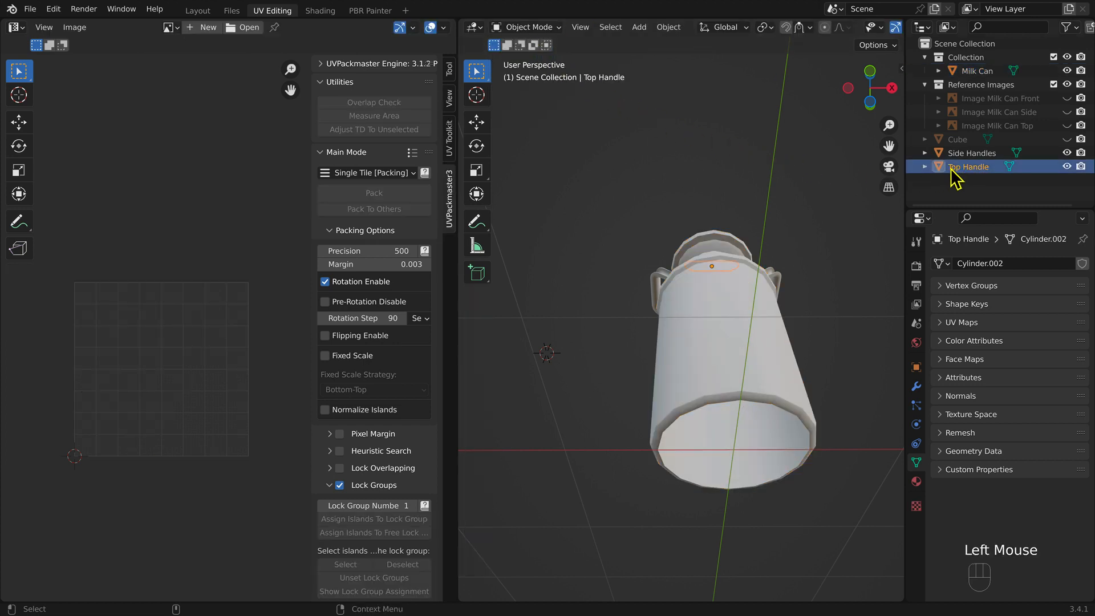
pyautogui.click(540, 28)
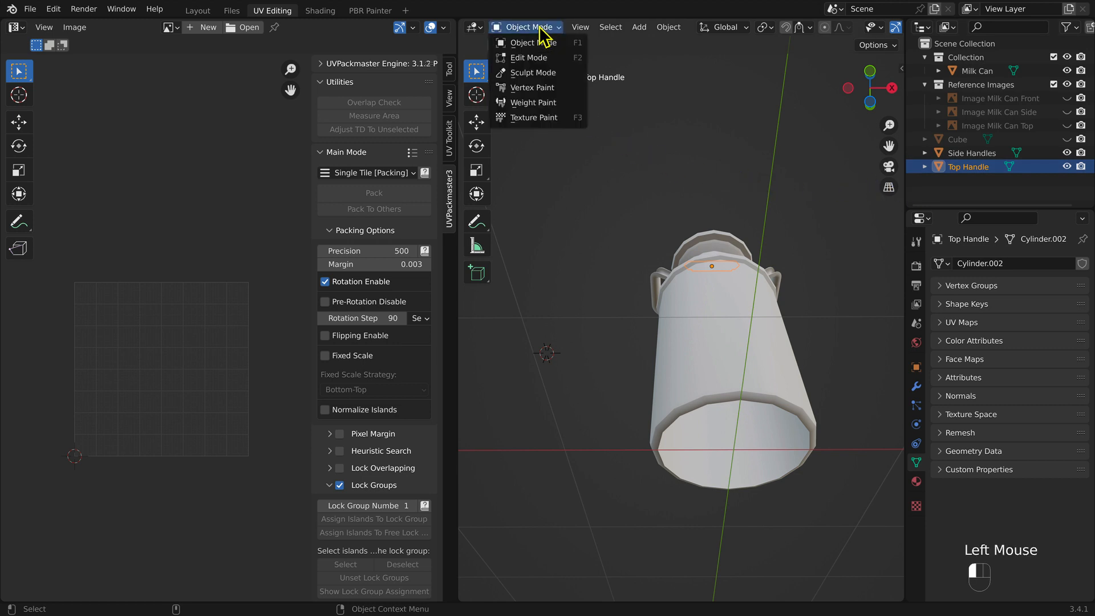
pyautogui.click(539, 58)
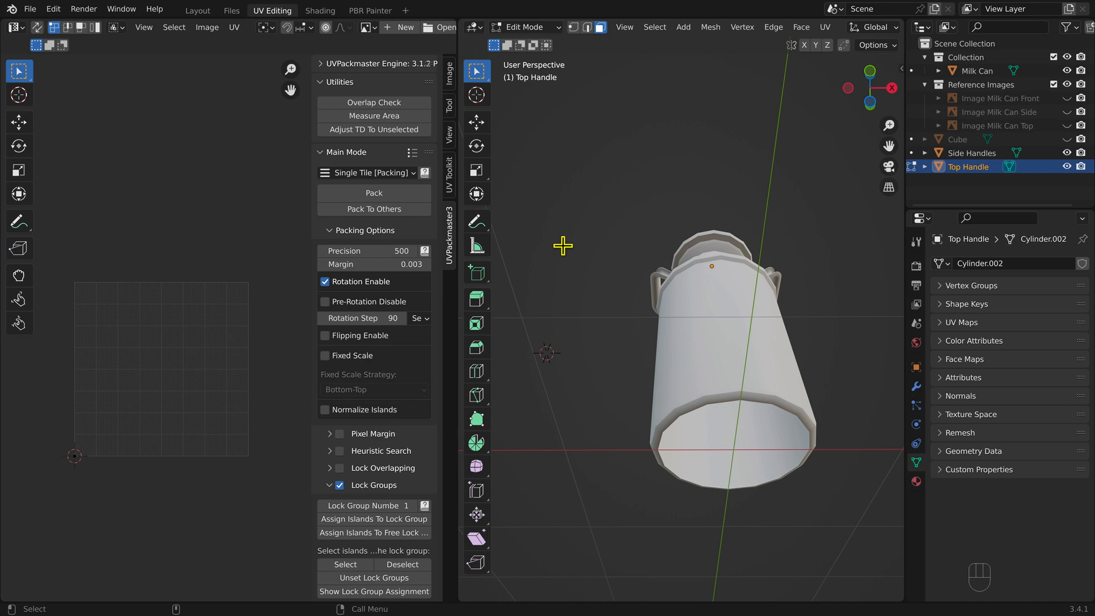
pyautogui.press('a')
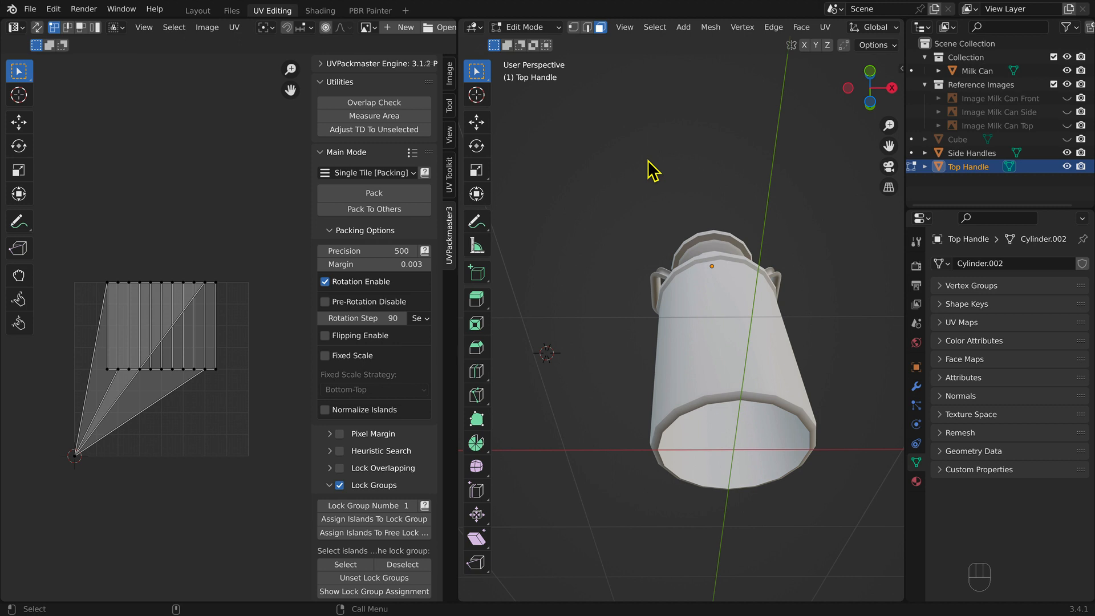
# Step: Unwrap the Top Handle with Smart UV Project using an island margin of 0.01
pyautogui.press('u')
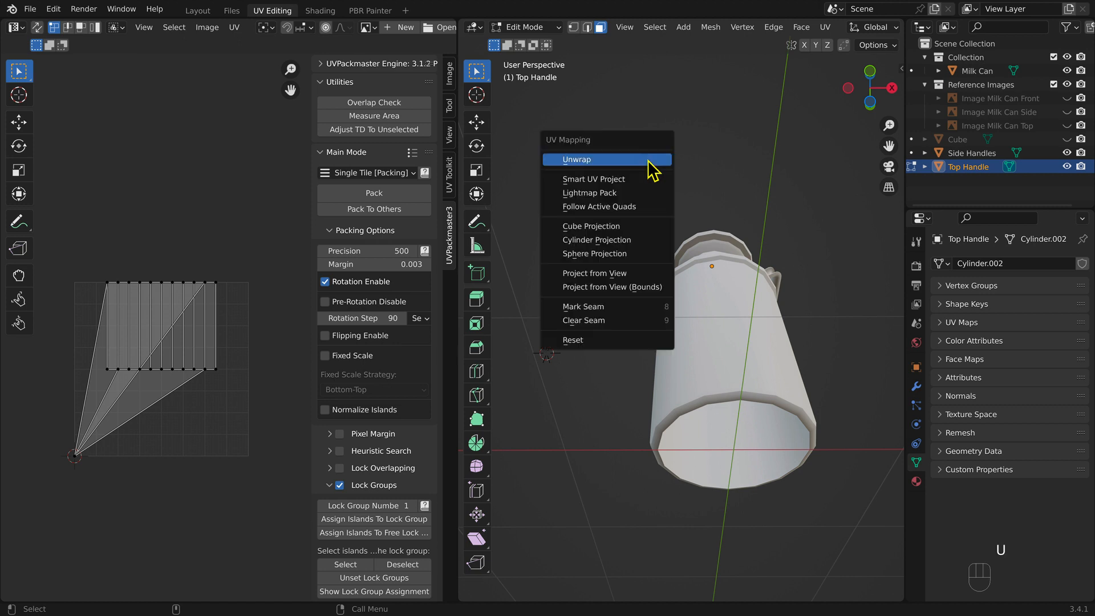
pyautogui.click(627, 183)
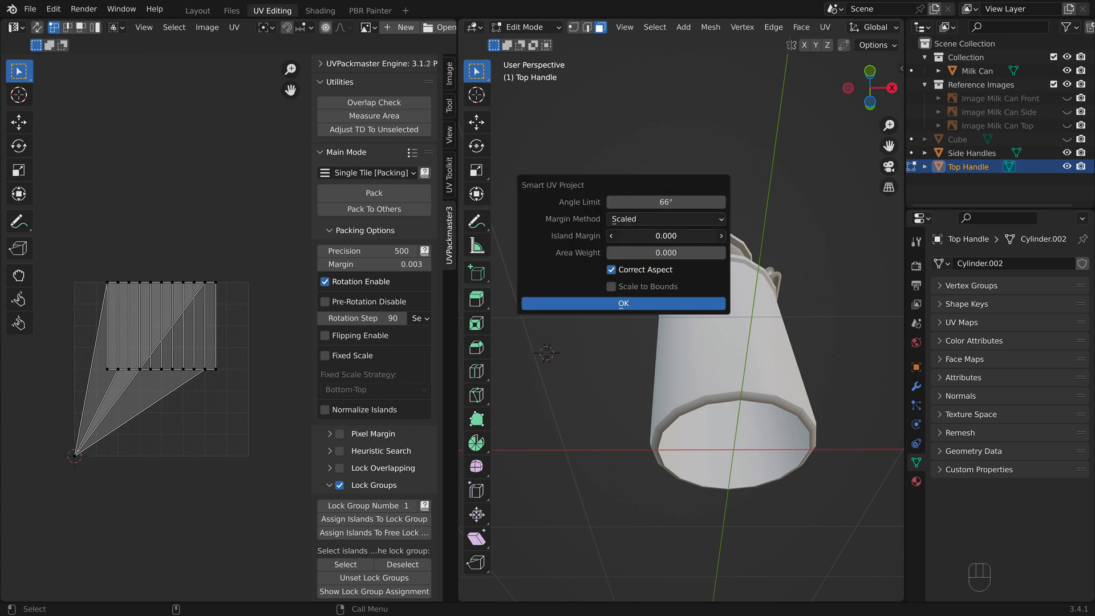
pyautogui.click(644, 237)
pyautogui.write('0.01')
pyautogui.press('Return')
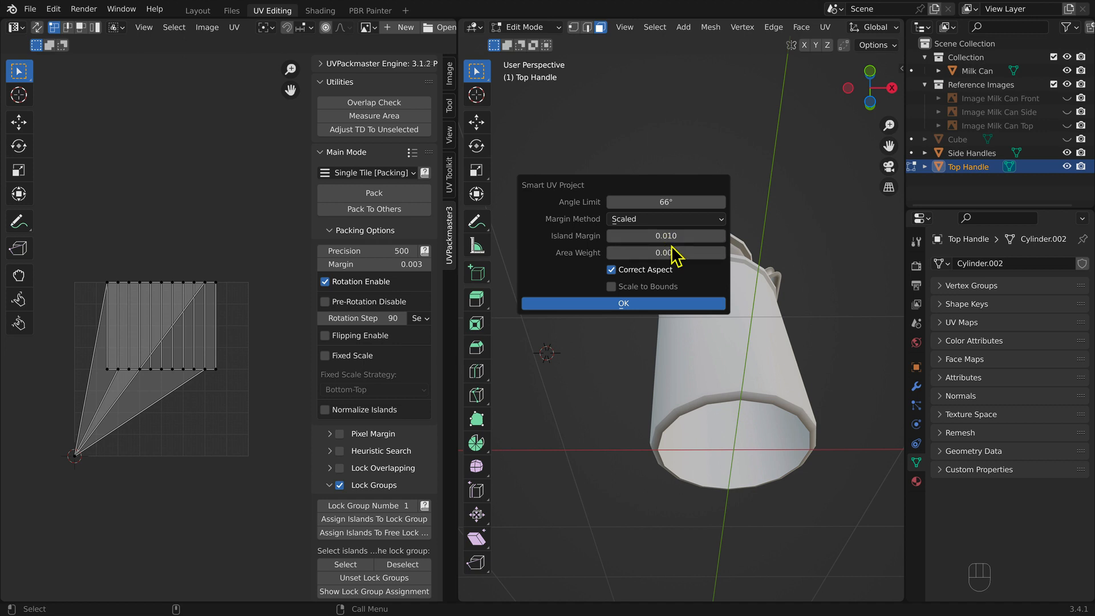
pyautogui.click(614, 308)
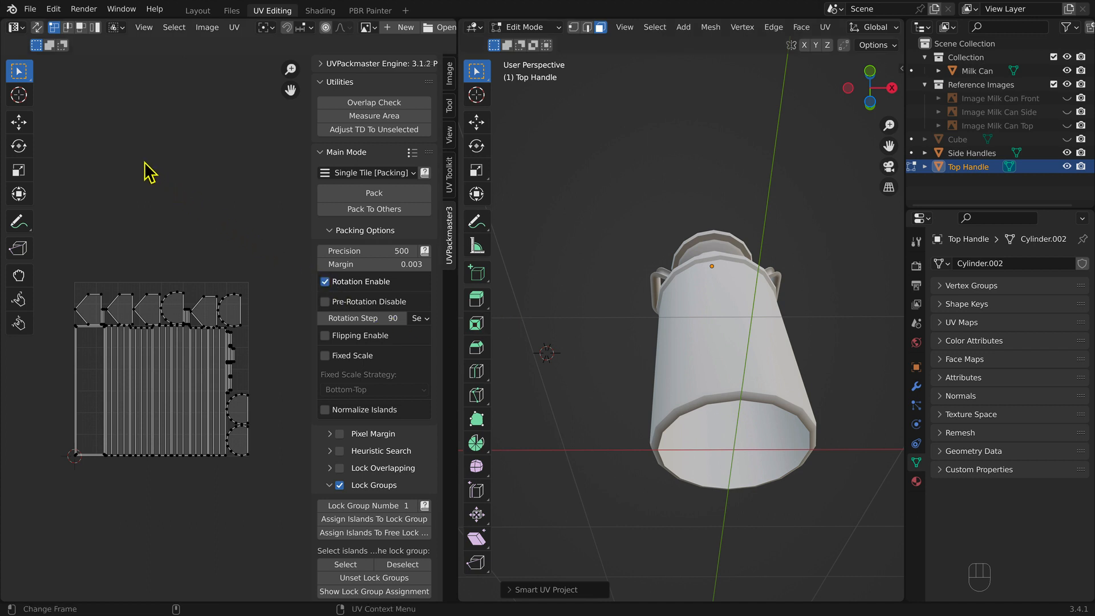
# Step: Turn on UV sync selection and rotate the Top Handle's two thin horizontal UV islands by 90 degrees
pyautogui.click(37, 27)
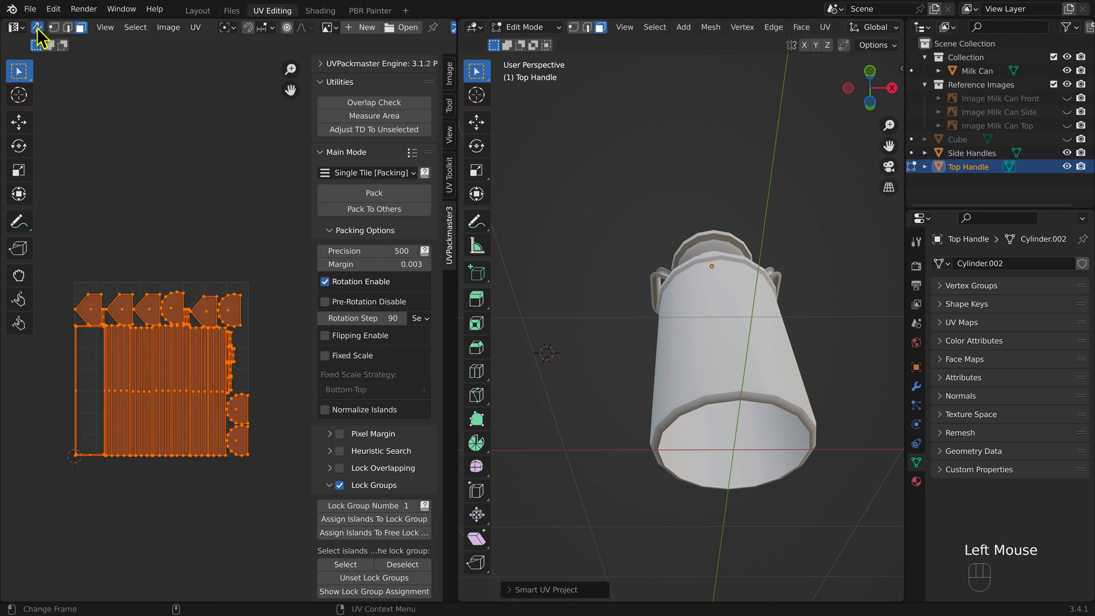
pyautogui.scroll(2, 92, 373)
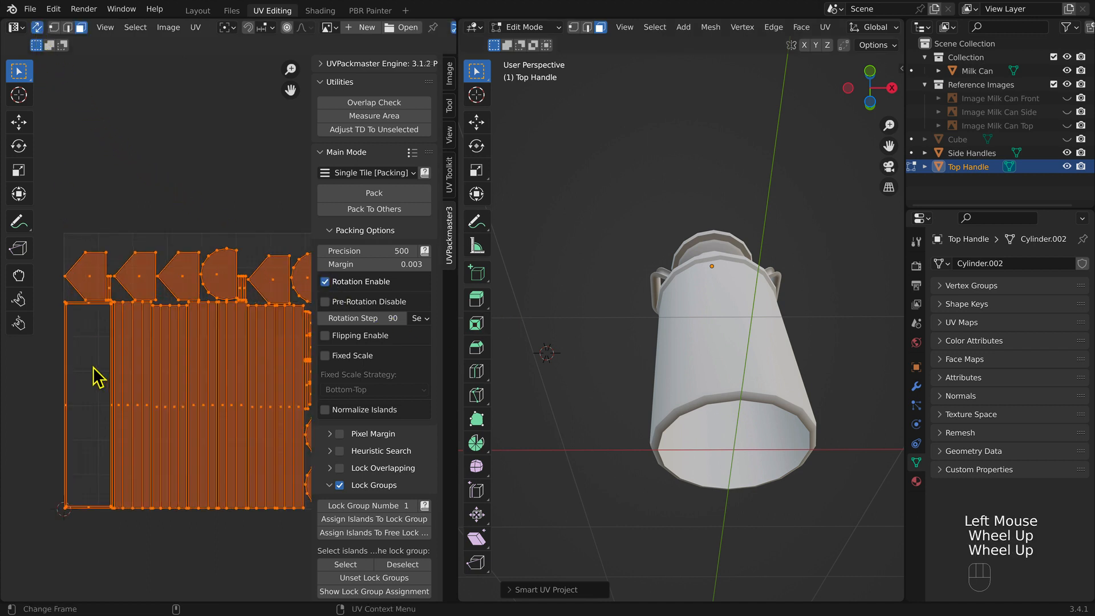
pyautogui.click(51, 374)
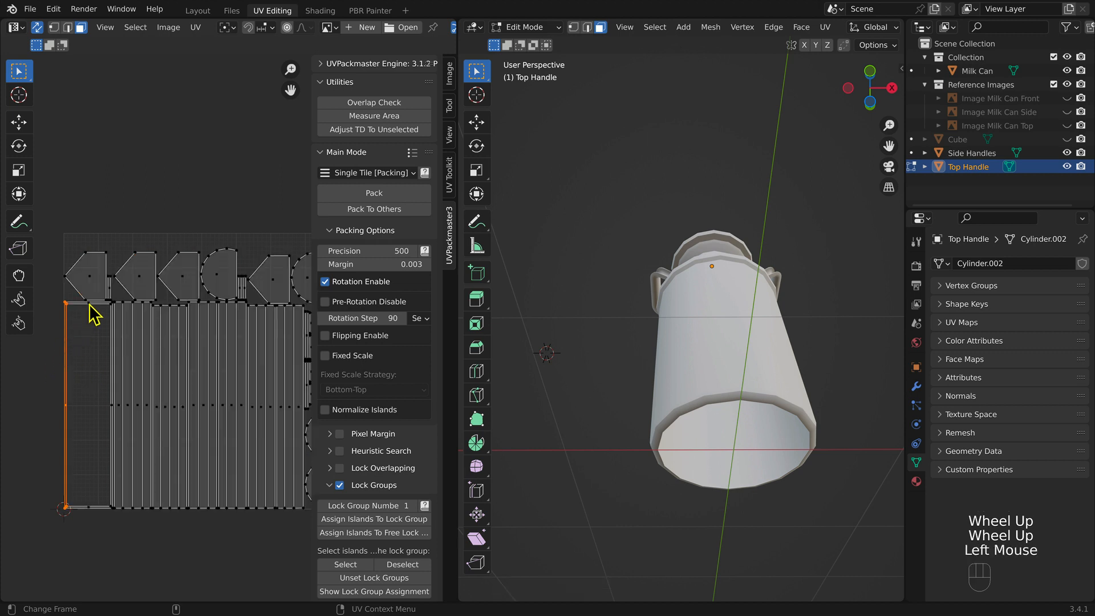
pyautogui.click(91, 307)
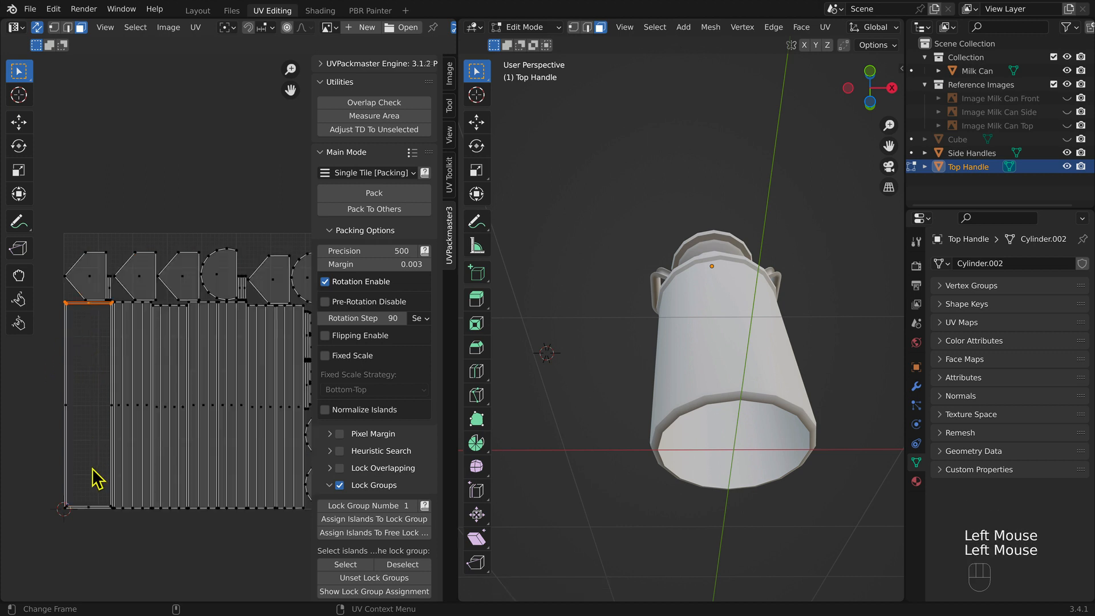
pyautogui.keyDown('shift'); pyautogui.click(89, 506); pyautogui.keyUp('shift')
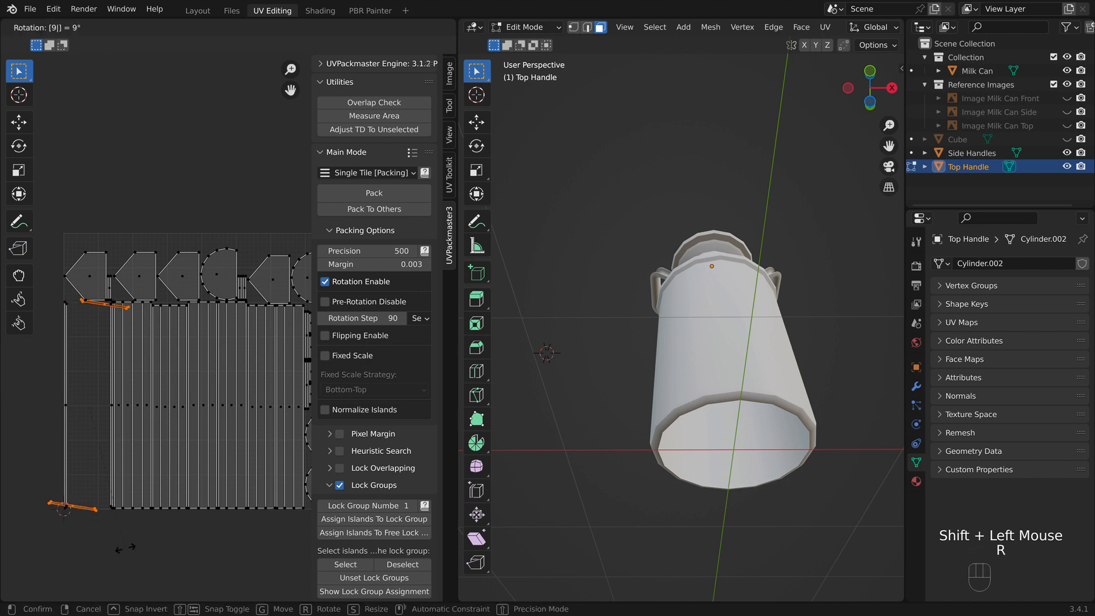
pyautogui.write('r90')
pyautogui.press('Return')
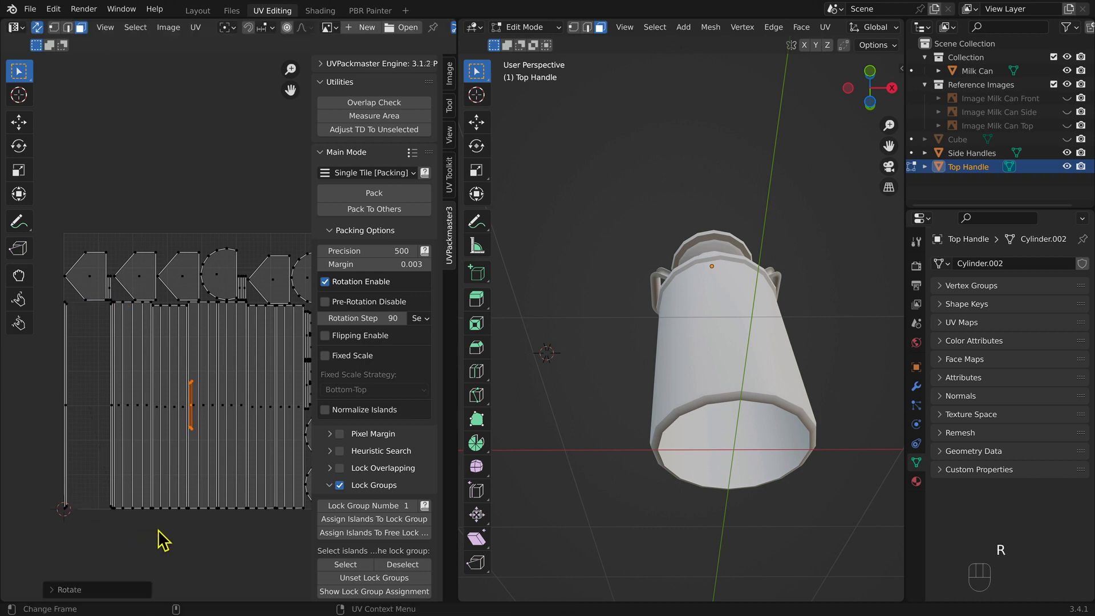
# Step: Leave Edit Mode on the Top Handle, then edit the Side Handles with all of their geometry selected
pyautogui.scroll(-3, 162, 539)
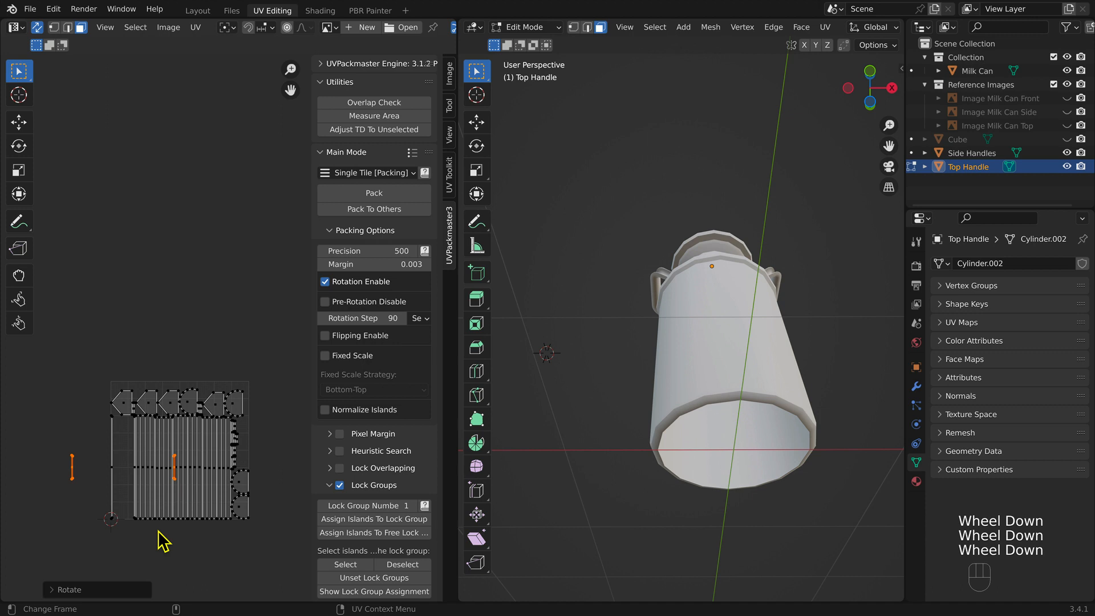
pyautogui.click(539, 28)
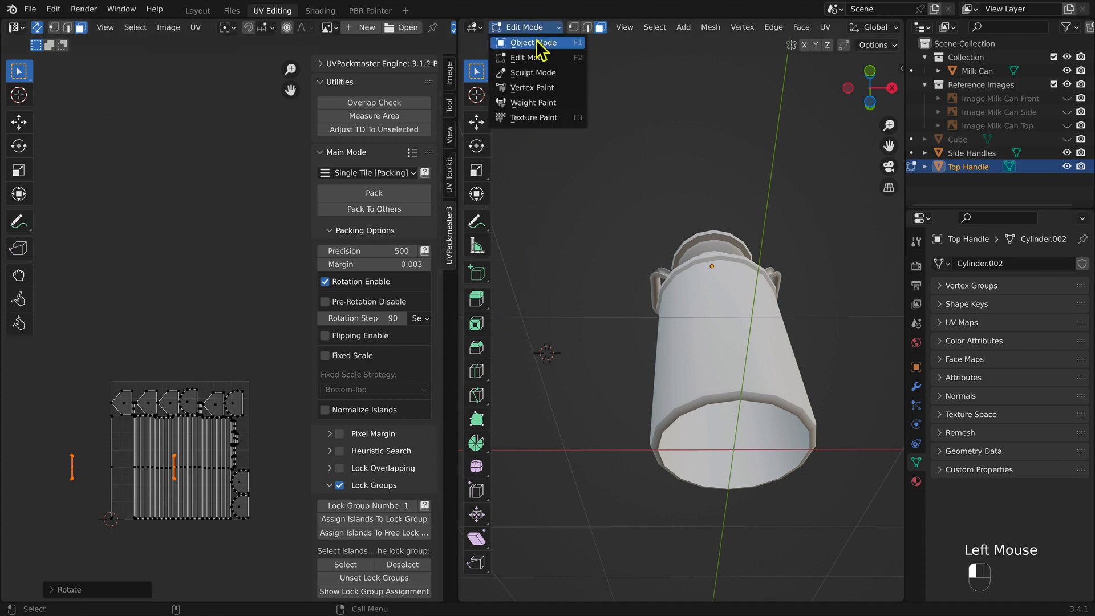
pyautogui.click(536, 43)
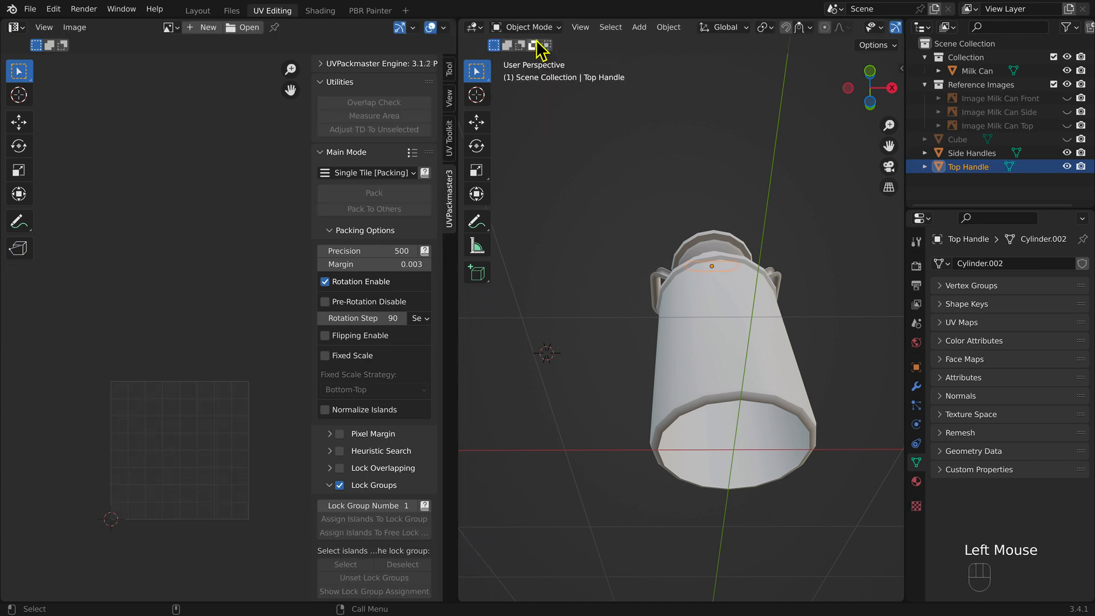
pyautogui.click(971, 154)
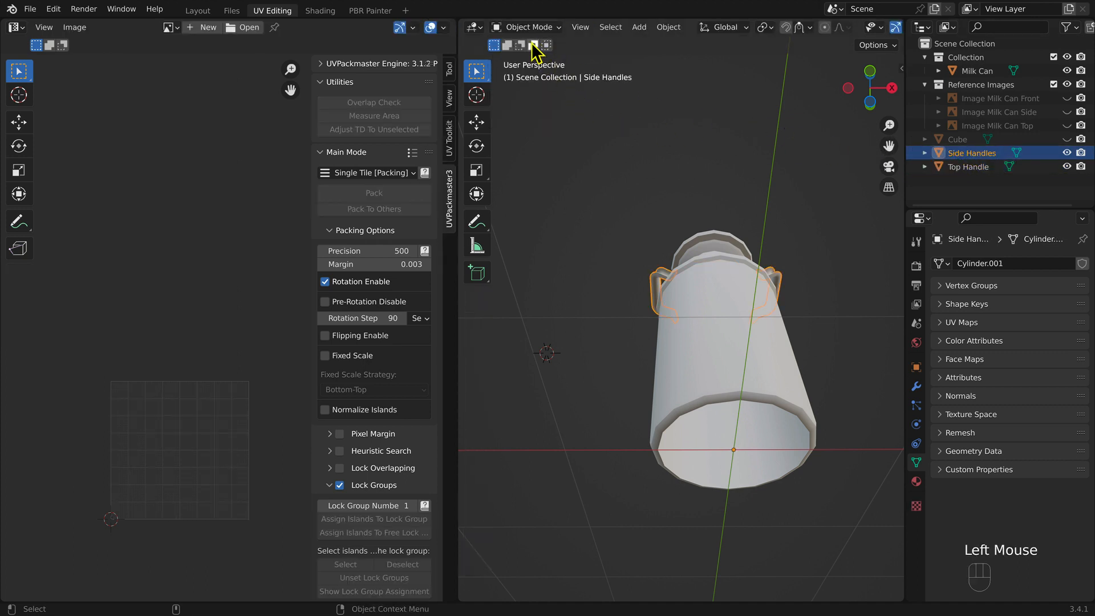
pyautogui.click(526, 27)
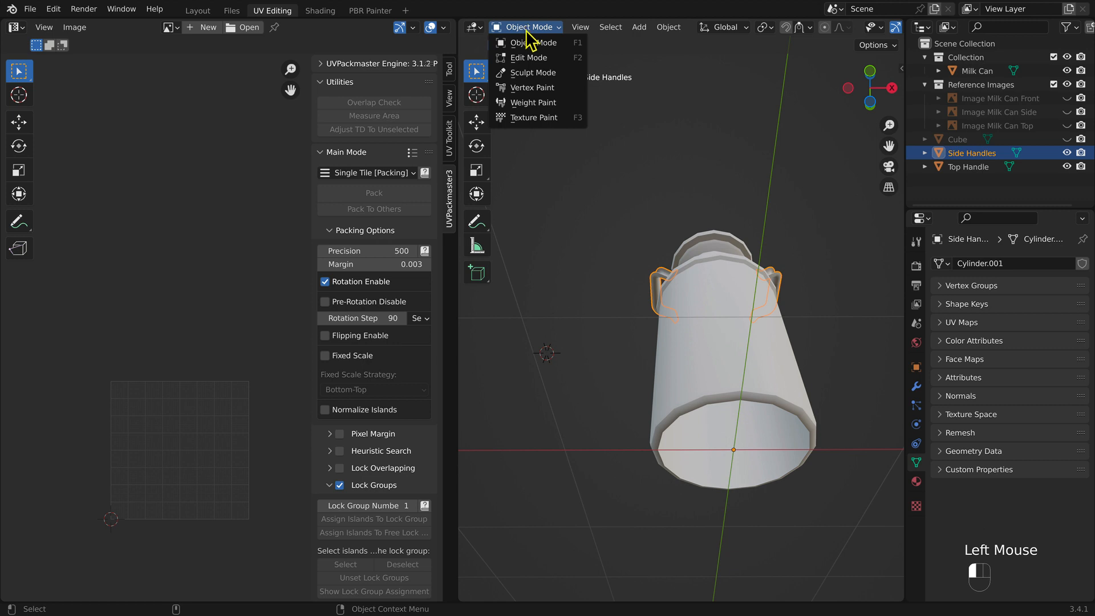
pyautogui.click(528, 57)
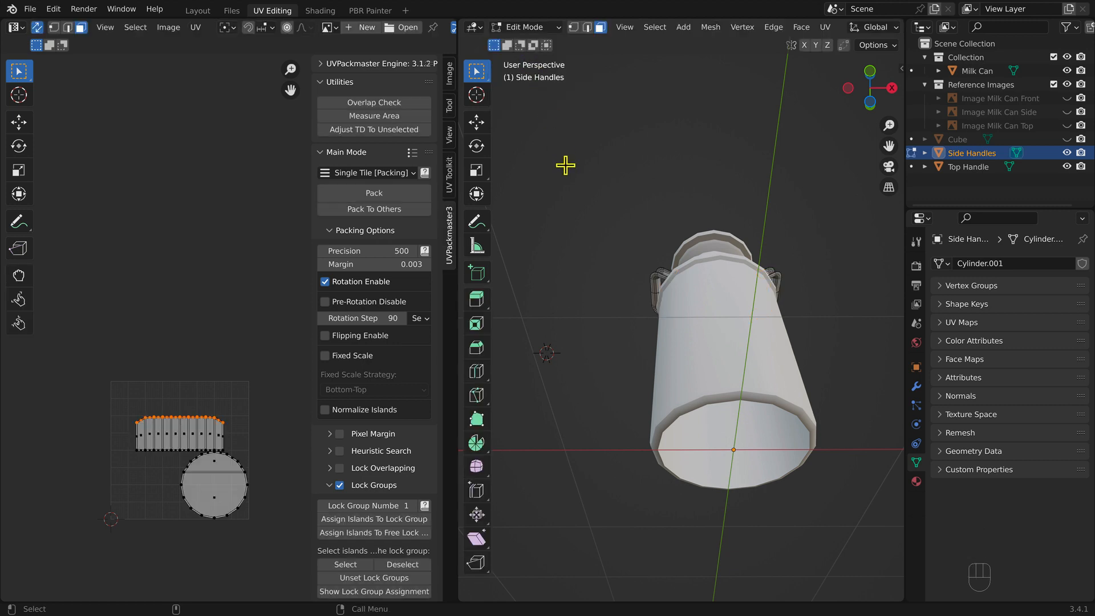
pyautogui.press('a')
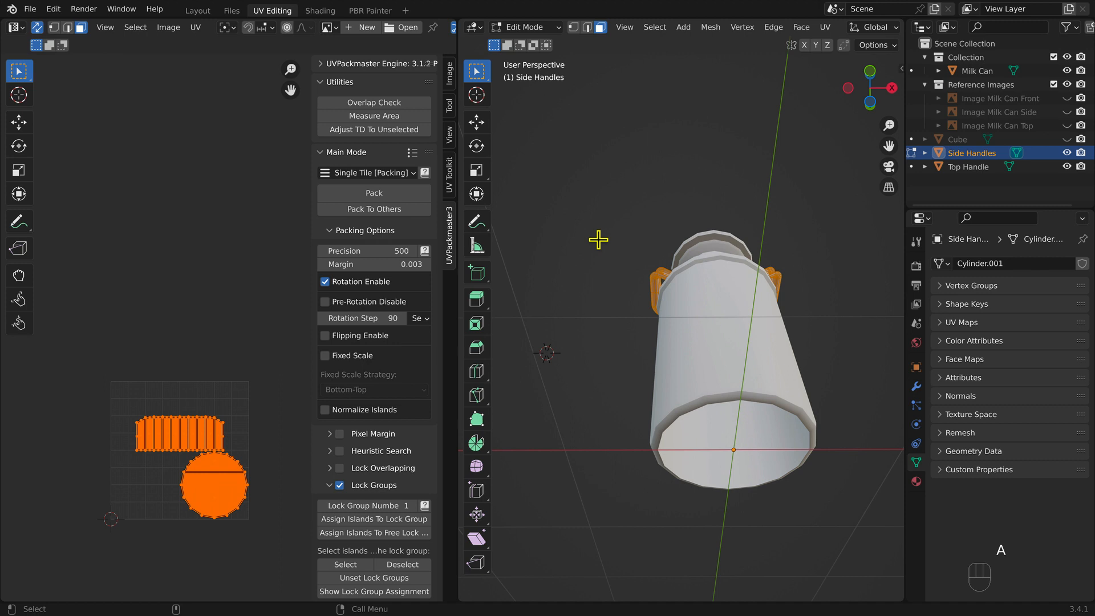
# Step: Unwrap the Side Handles with Smart UV Project using a 66° angle limit and an island margin of 0.01
pyautogui.press('u')
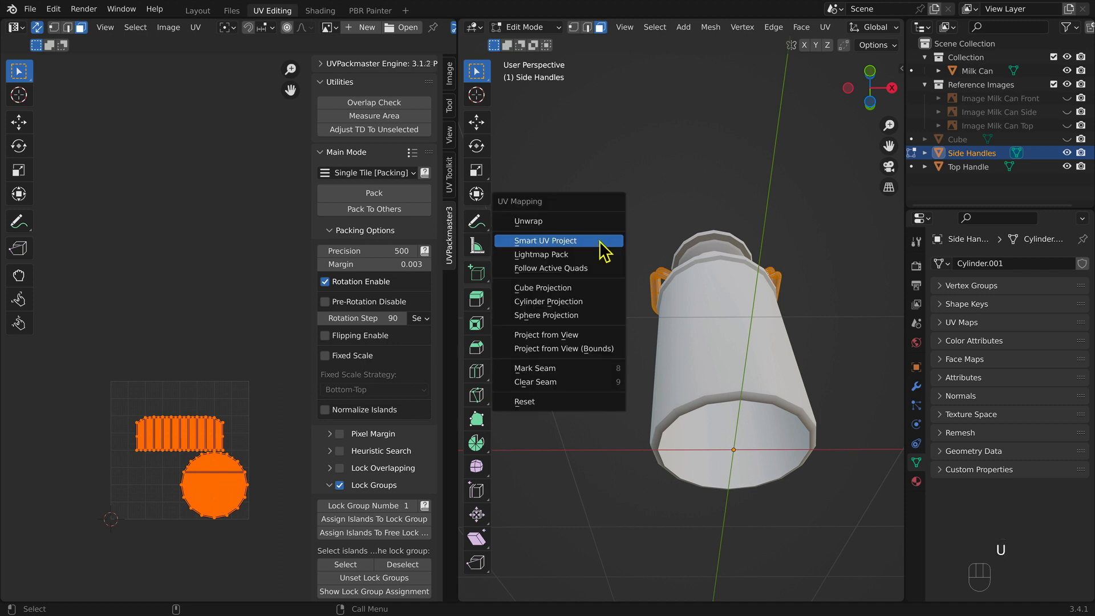
pyautogui.click(600, 249)
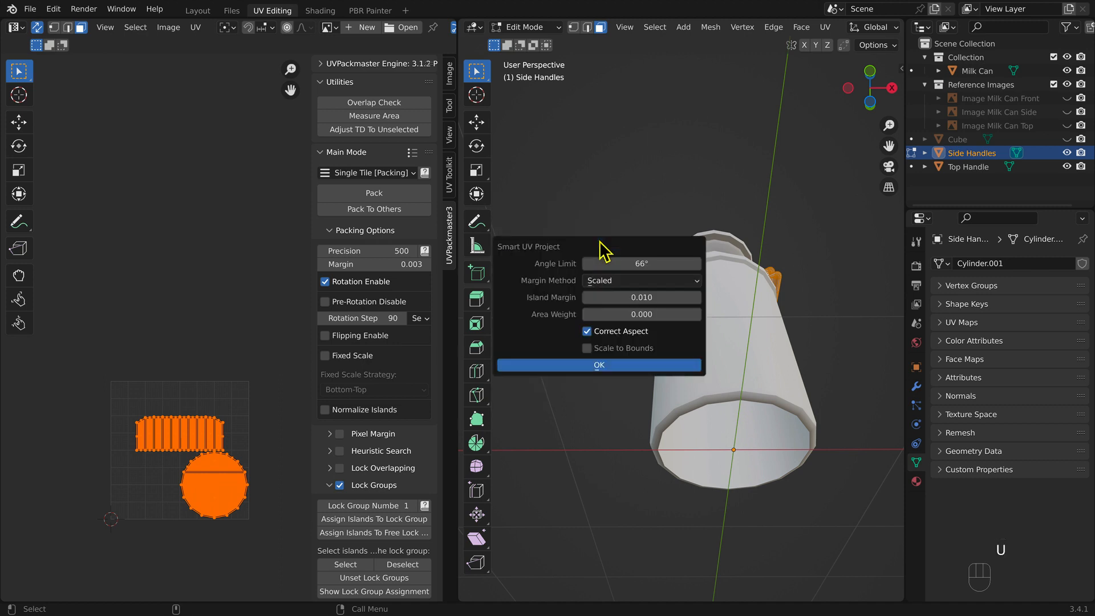
pyautogui.click(649, 364)
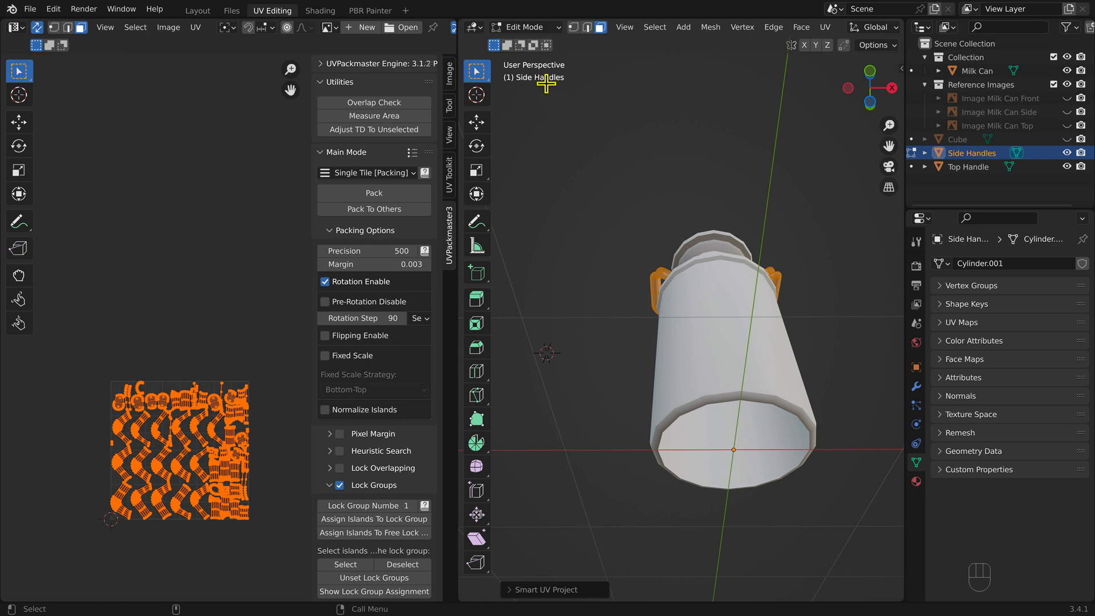
# Step: Return to Object Mode, then edit the Milk Can, Side Handles and Top Handle together with all of their geometry selected
pyautogui.click(536, 29)
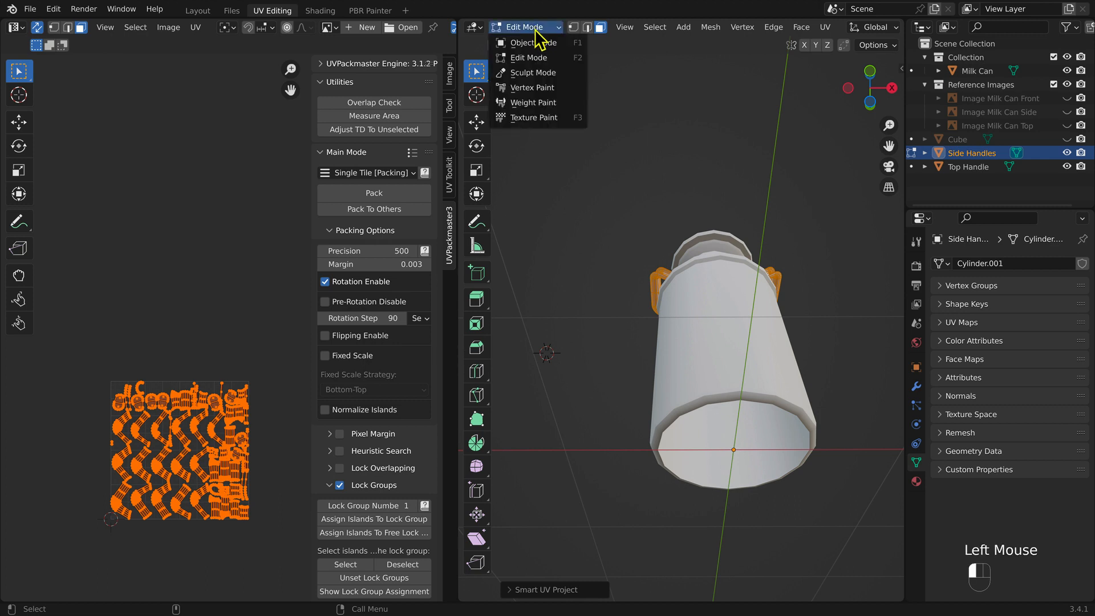
pyautogui.click(533, 42)
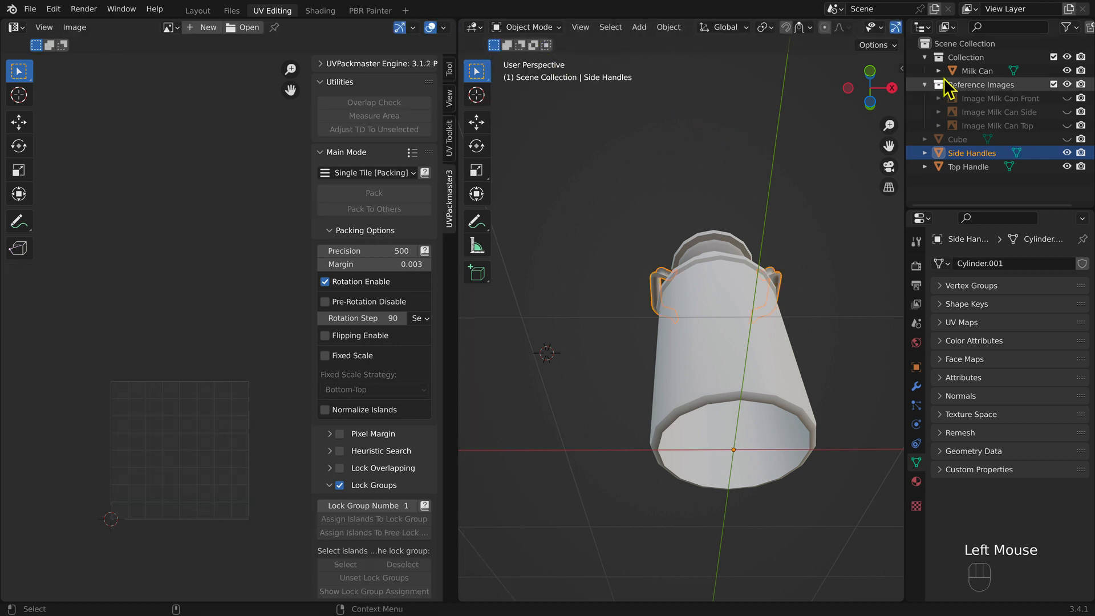
pyautogui.click(967, 71)
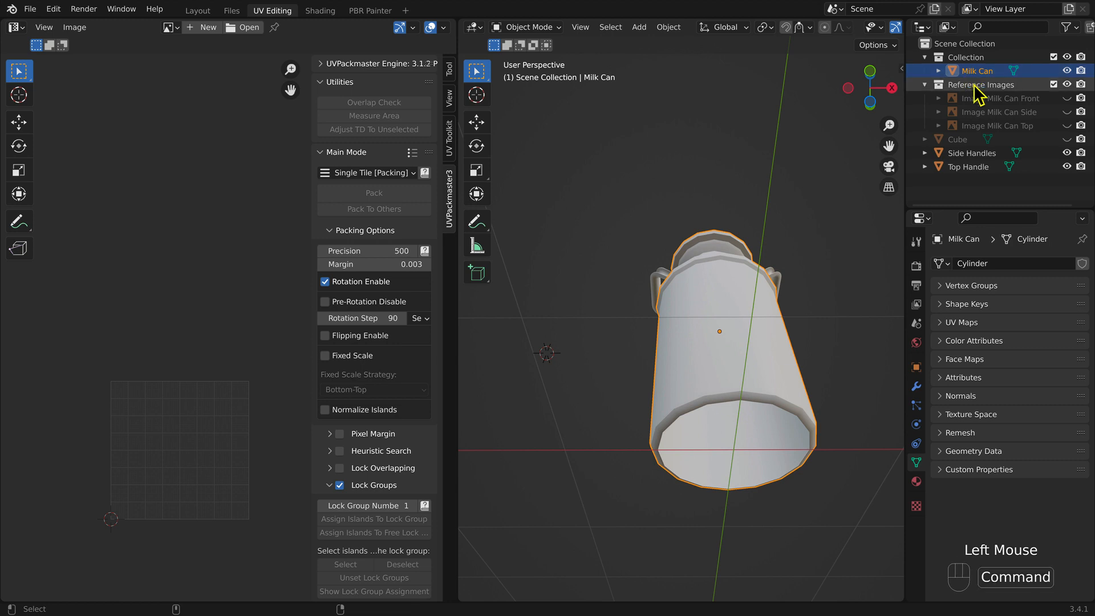
pyautogui.keyDown('super'); pyautogui.click(976, 154); pyautogui.keyUp('super')
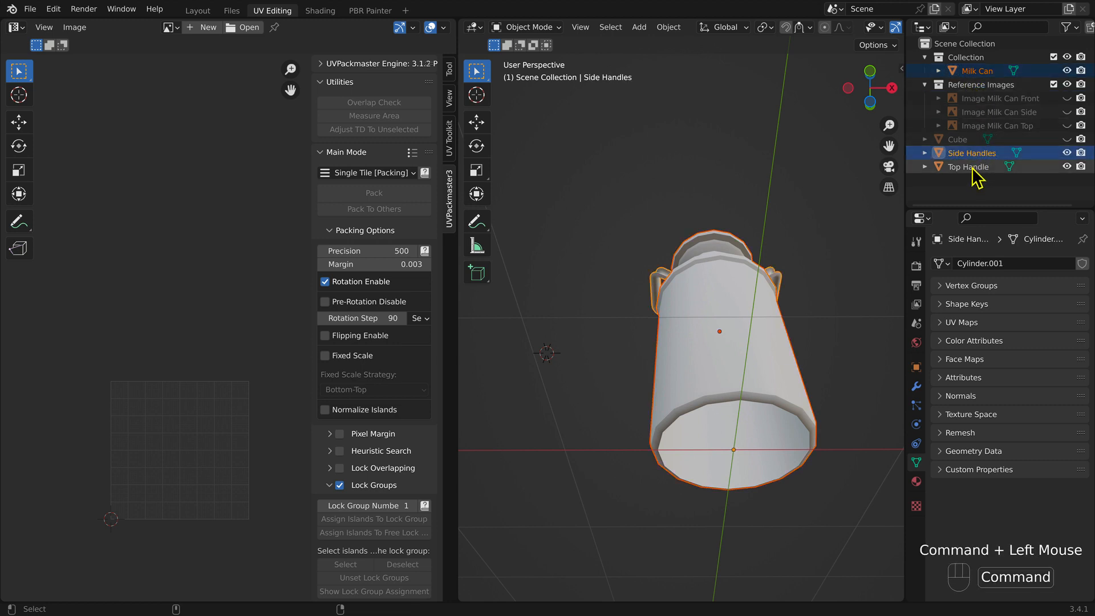
pyautogui.keyDown('super'); pyautogui.click(976, 167); pyautogui.keyUp('super')
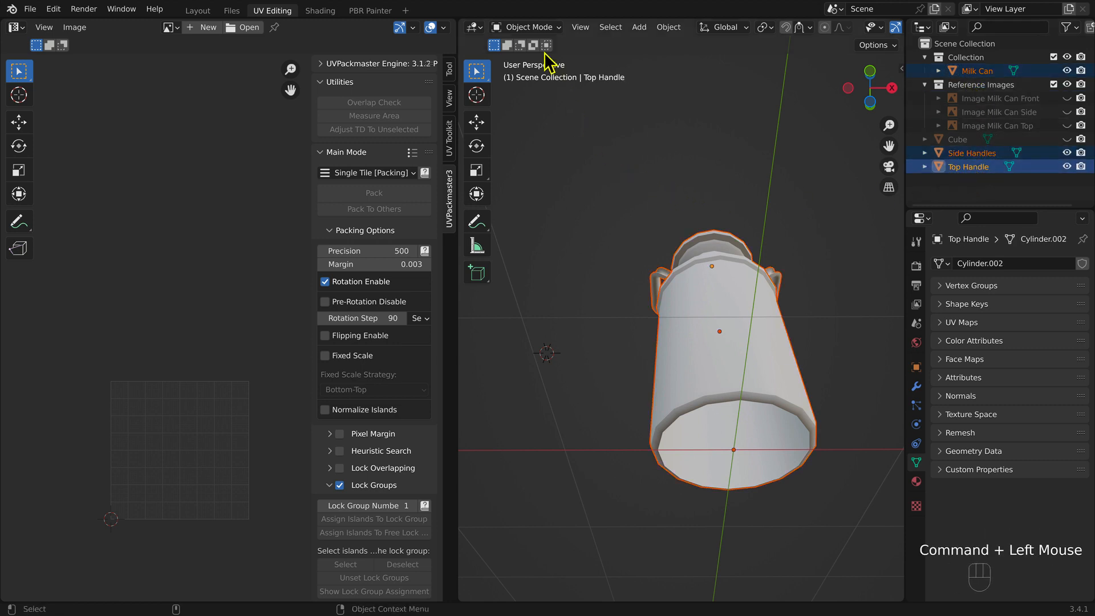
pyautogui.click(533, 29)
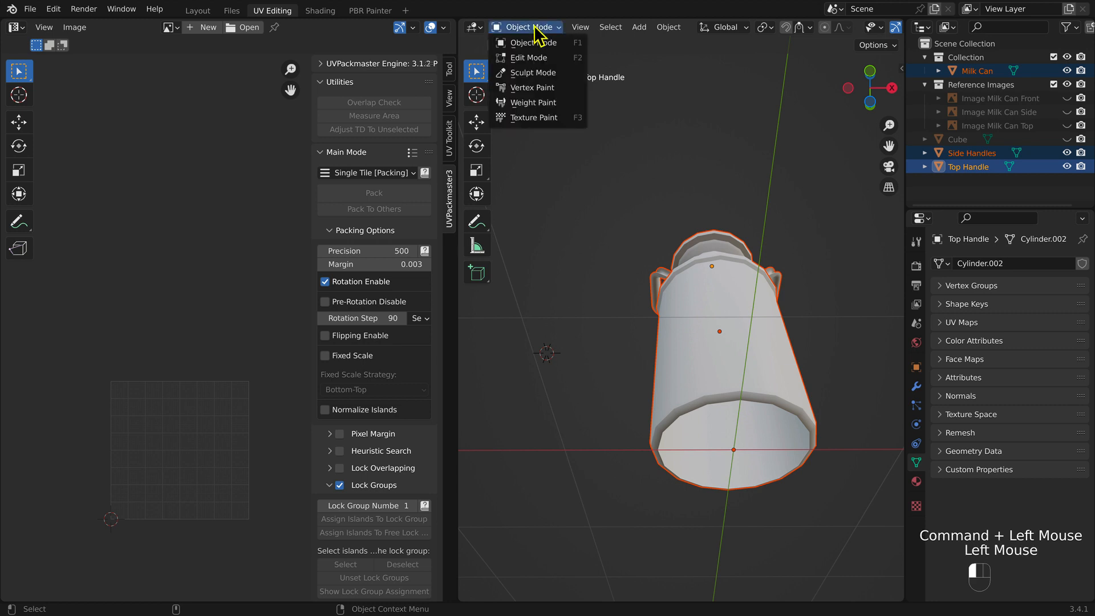
pyautogui.click(528, 57)
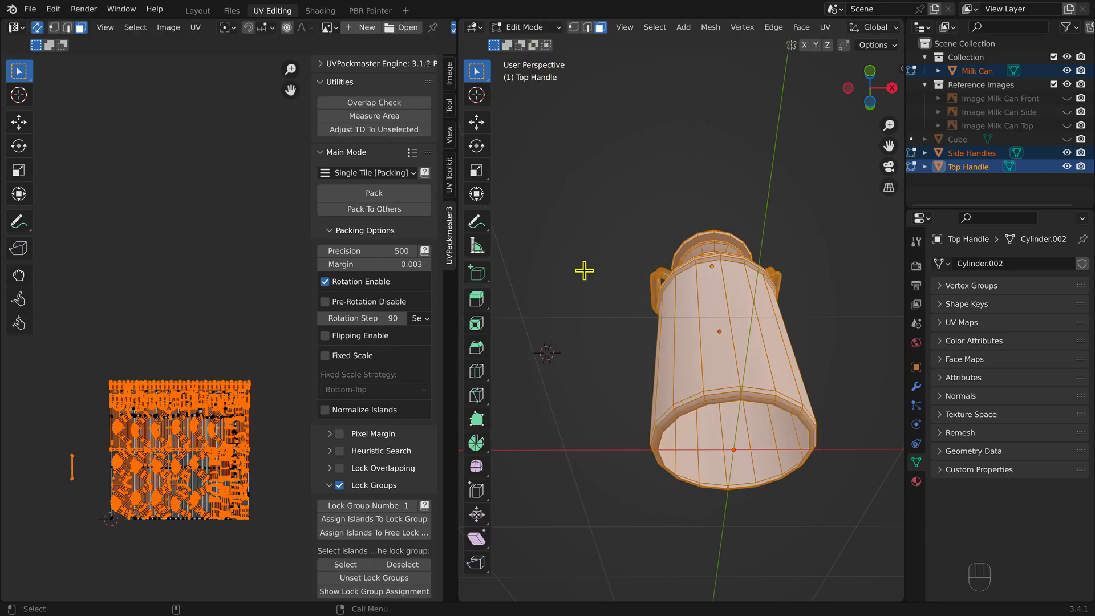
pyautogui.press('a')
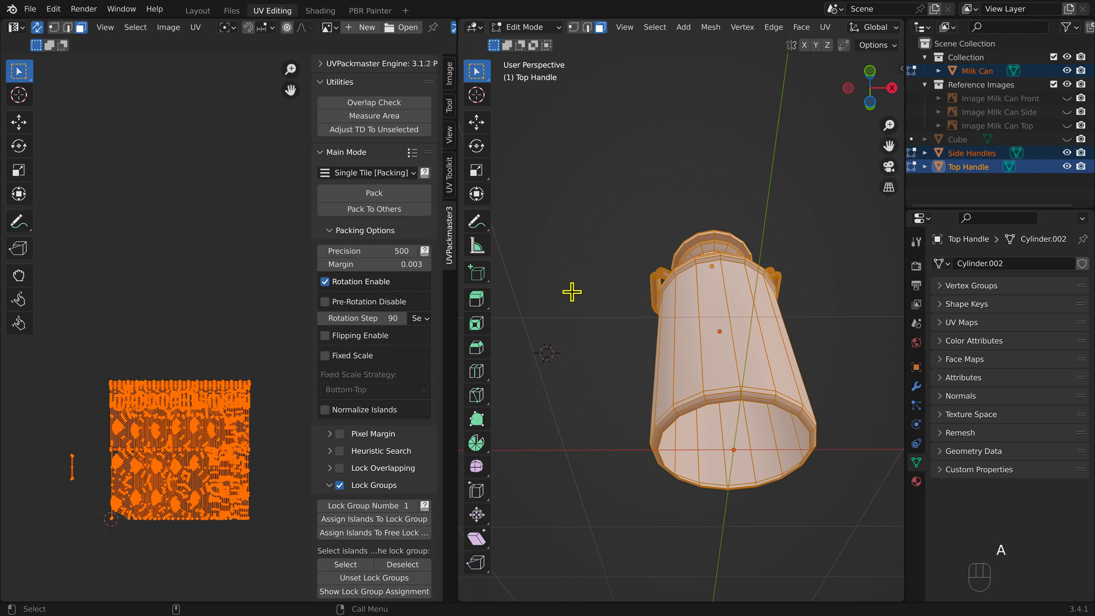
# Step: Pack all UV islands into a single tile with rotation disabled and Normalize Islands enabled
pyautogui.click(325, 283)
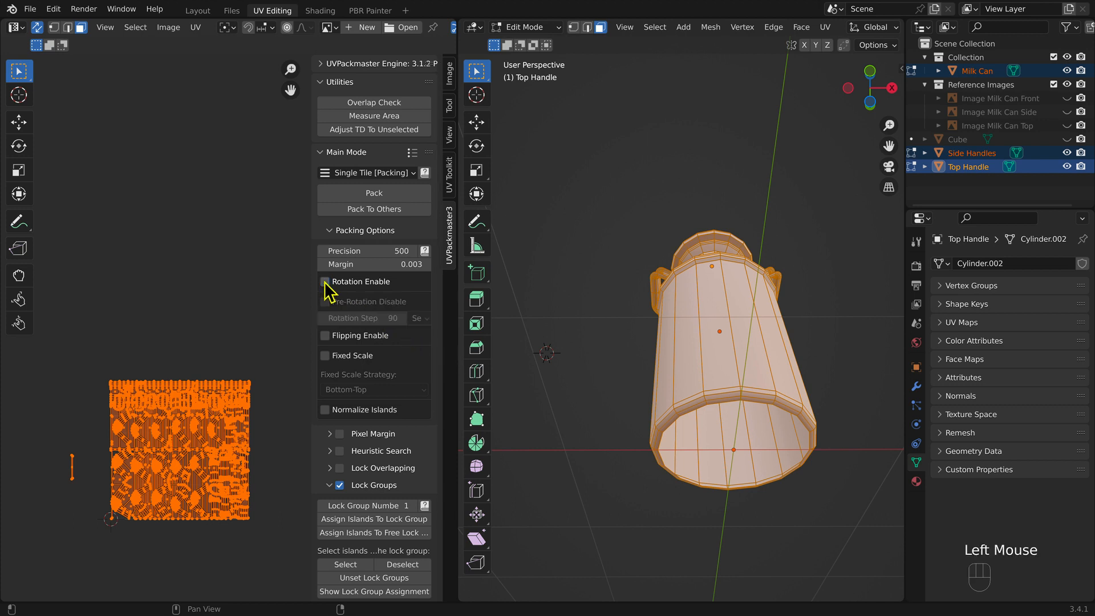
pyautogui.click(325, 410)
pyautogui.click(336, 194)
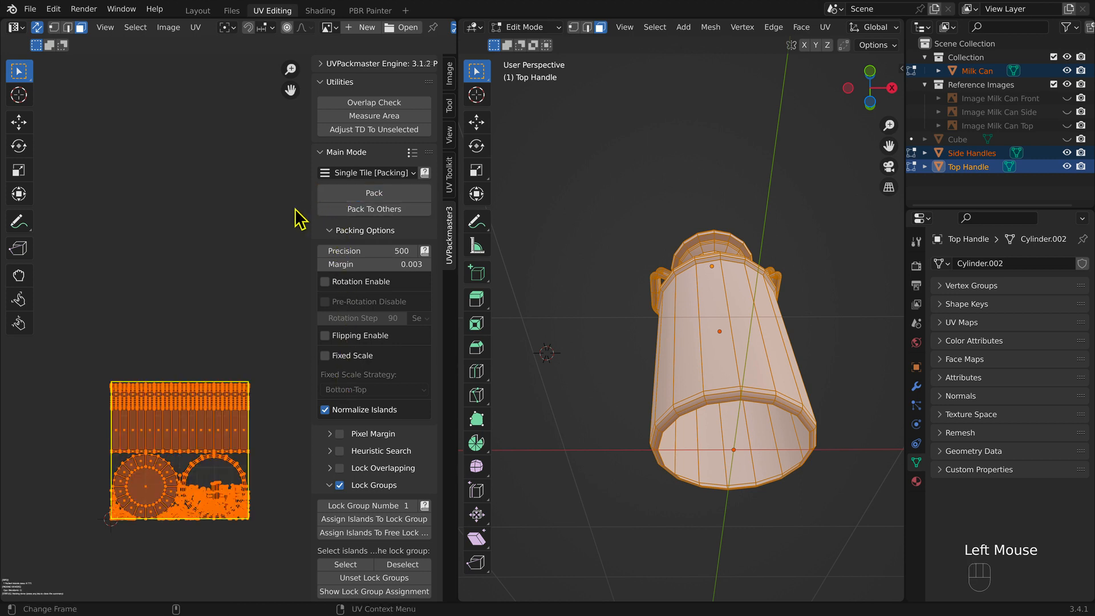
pyautogui.scroll(2, 270, 343)
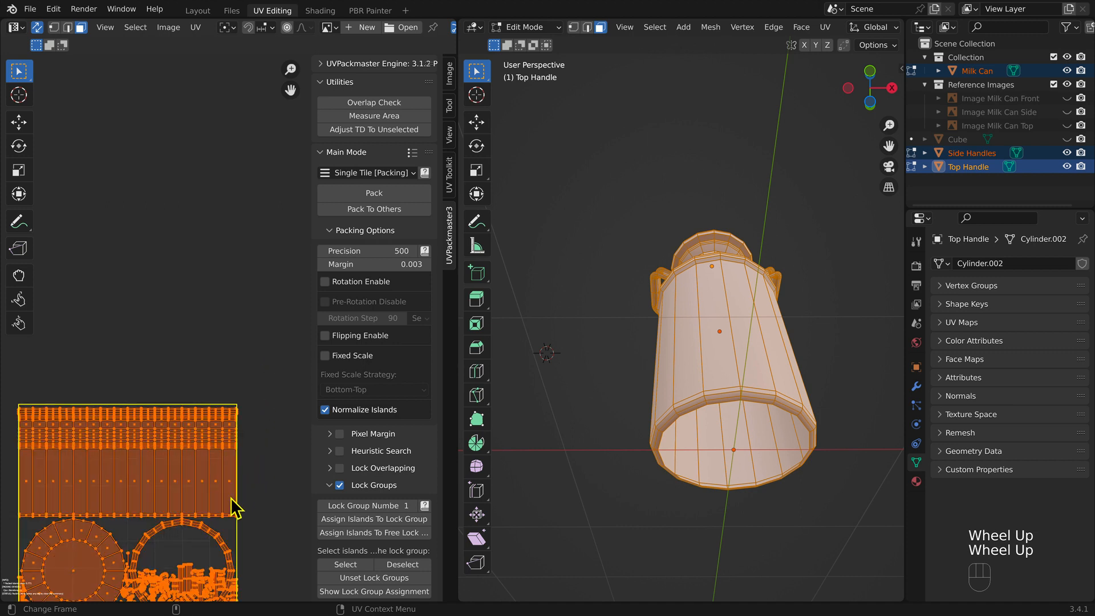
pyautogui.keyDown('alt'); pyautogui.keyDown('super'); pyautogui.moveTo(235, 508); pyautogui.dragTo(289, 290); pyautogui.keyUp('super'); pyautogui.keyUp('alt')
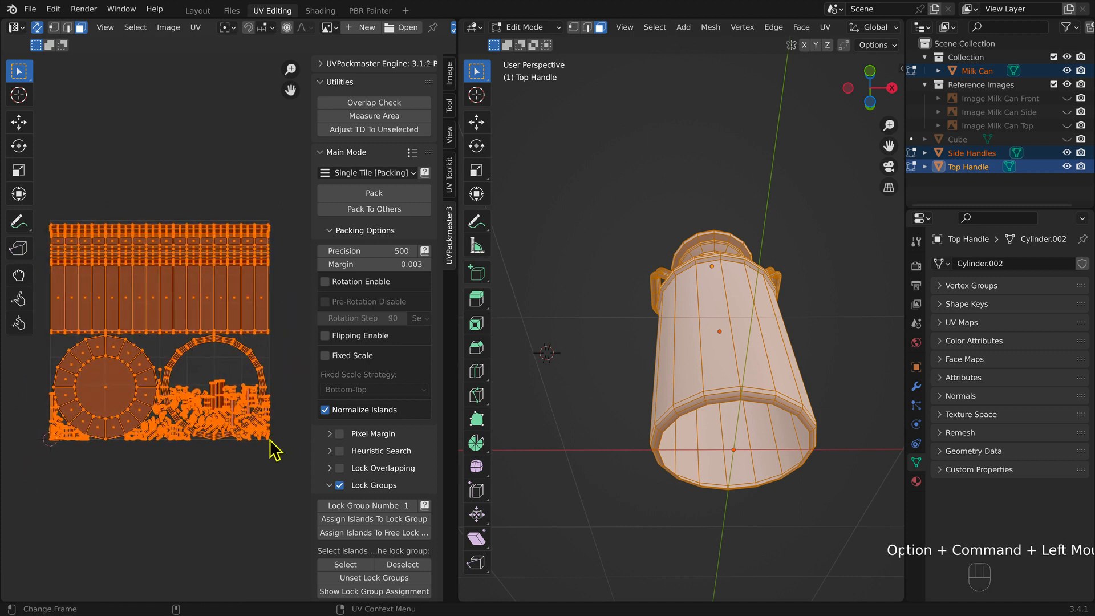
pyautogui.press('shift+super')
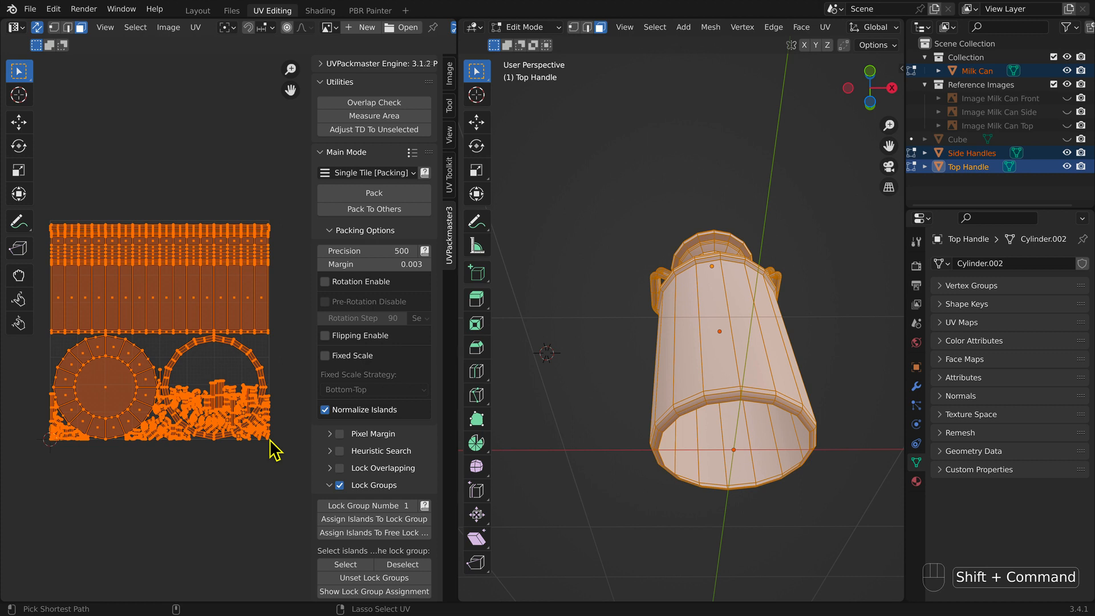
# Step: Create a blank 1024 × 1024 px image named UV Map in the UV editor
pyautogui.click(171, 29)
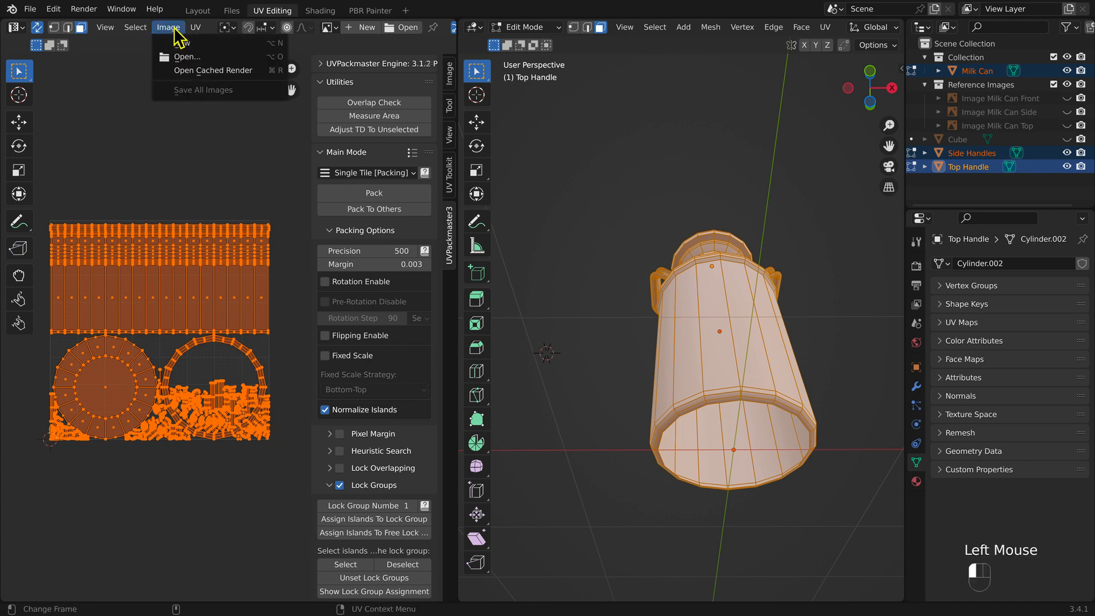
pyautogui.click(241, 55)
pyautogui.click(260, 67)
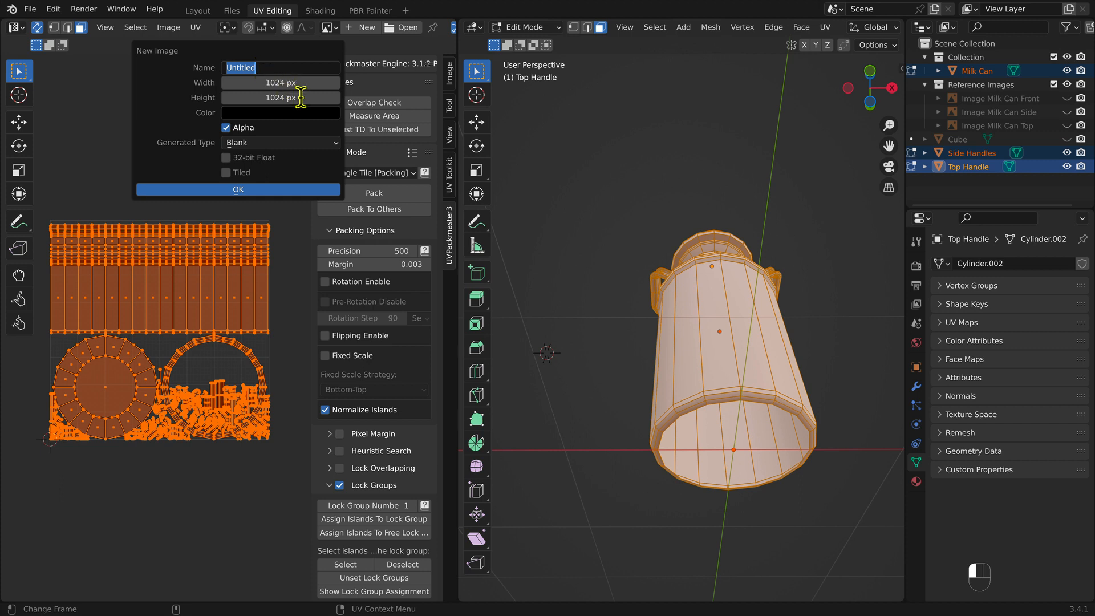
pyautogui.write('UV M')
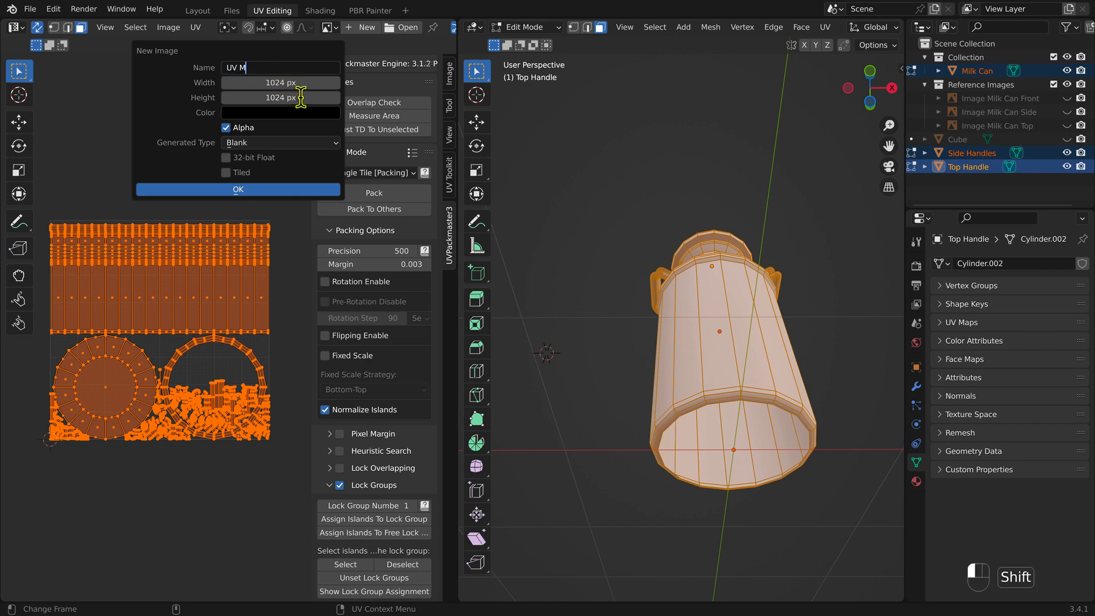
pyautogui.write('ap')
pyautogui.press('Return')
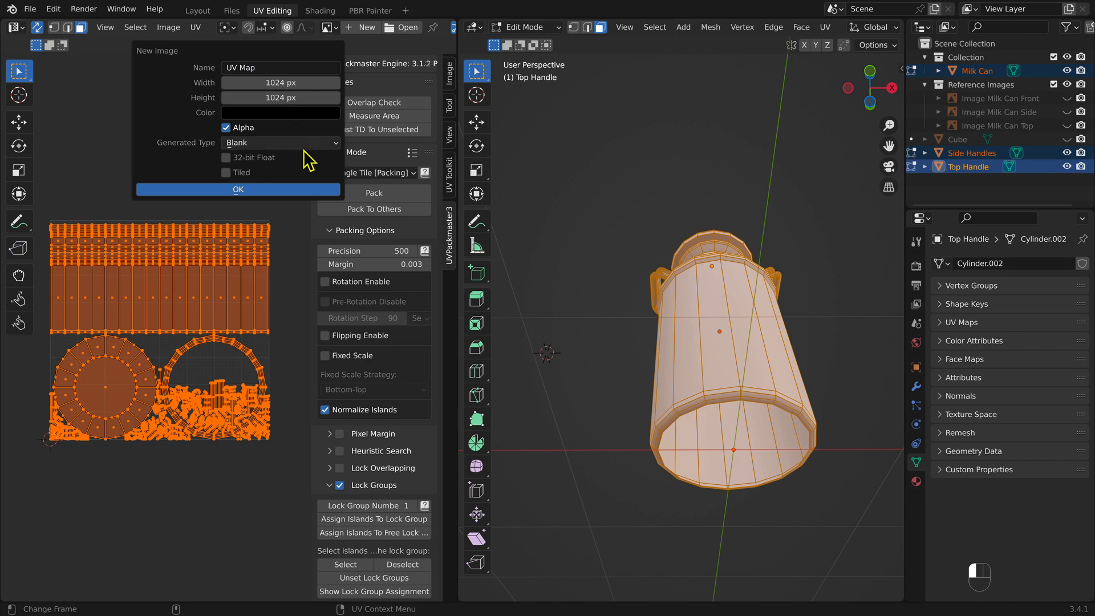
pyautogui.click(253, 190)
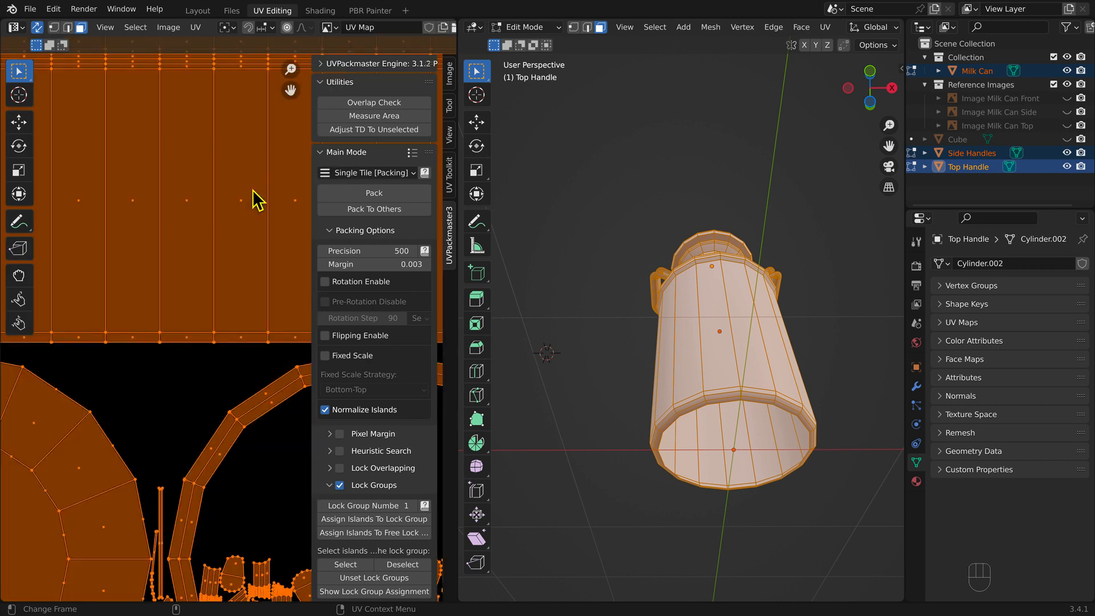
# Step: Save the image as UV Map.png in the Recording Blender Files folder and return the three objects to Object Mode
pyautogui.scroll(-5, 204, 260)
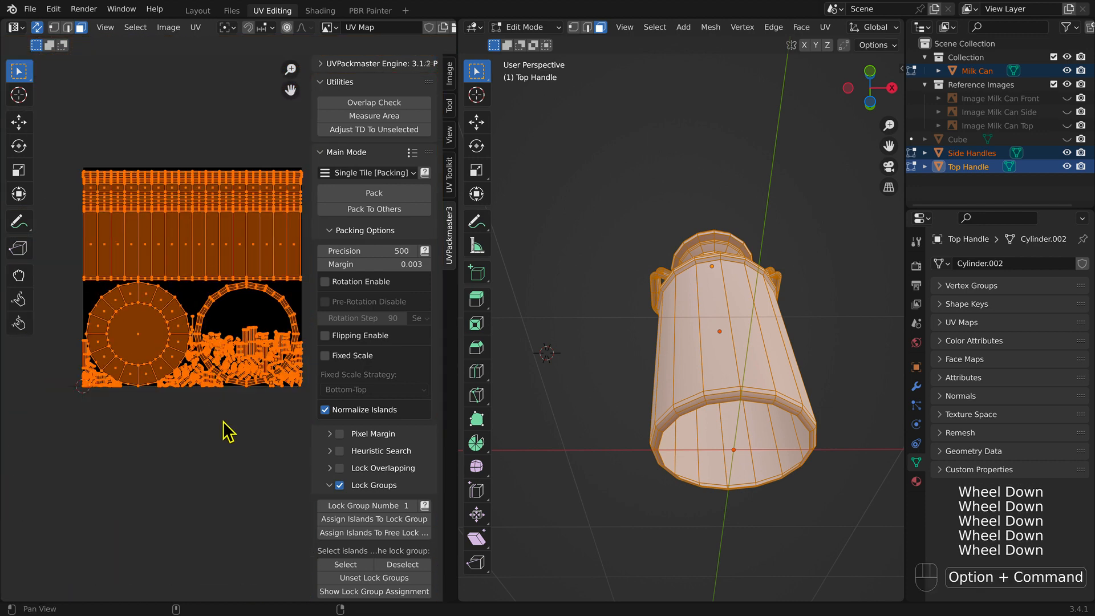
pyautogui.keyDown('alt'); pyautogui.keyDown('super'); pyautogui.moveTo(229, 431); pyautogui.dragTo(194, 450); pyautogui.keyUp('super'); pyautogui.keyUp('alt')
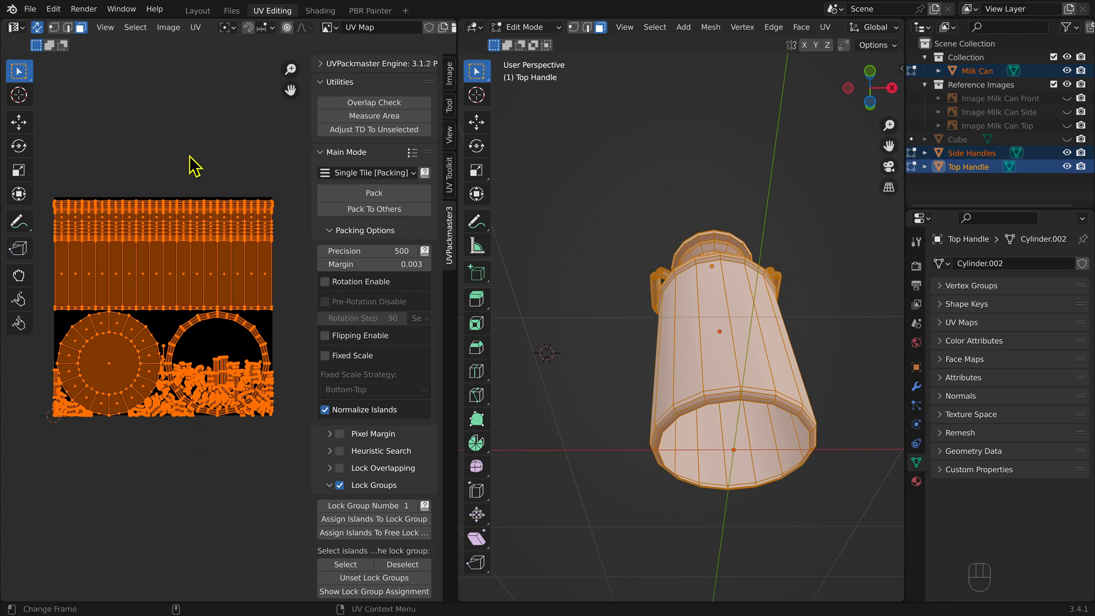
pyautogui.click(171, 28)
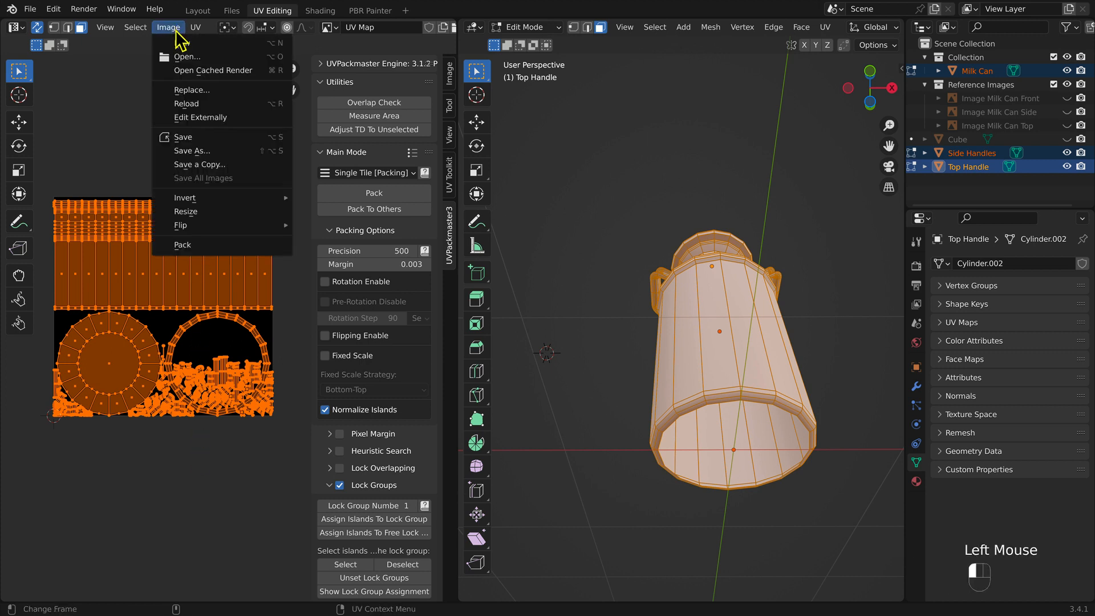
pyautogui.click(187, 150)
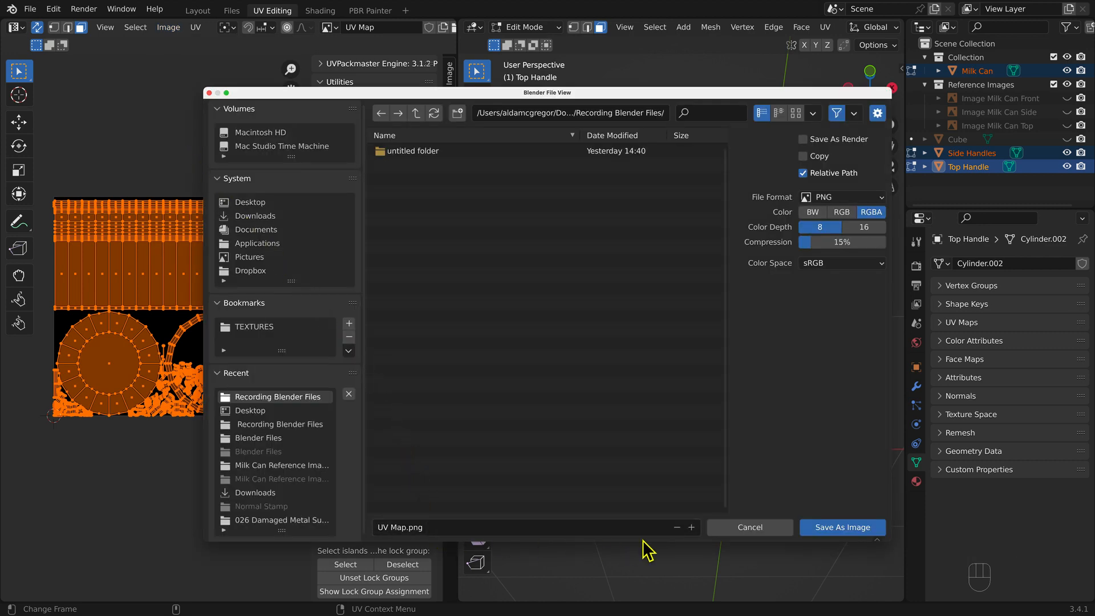
pyautogui.click(821, 530)
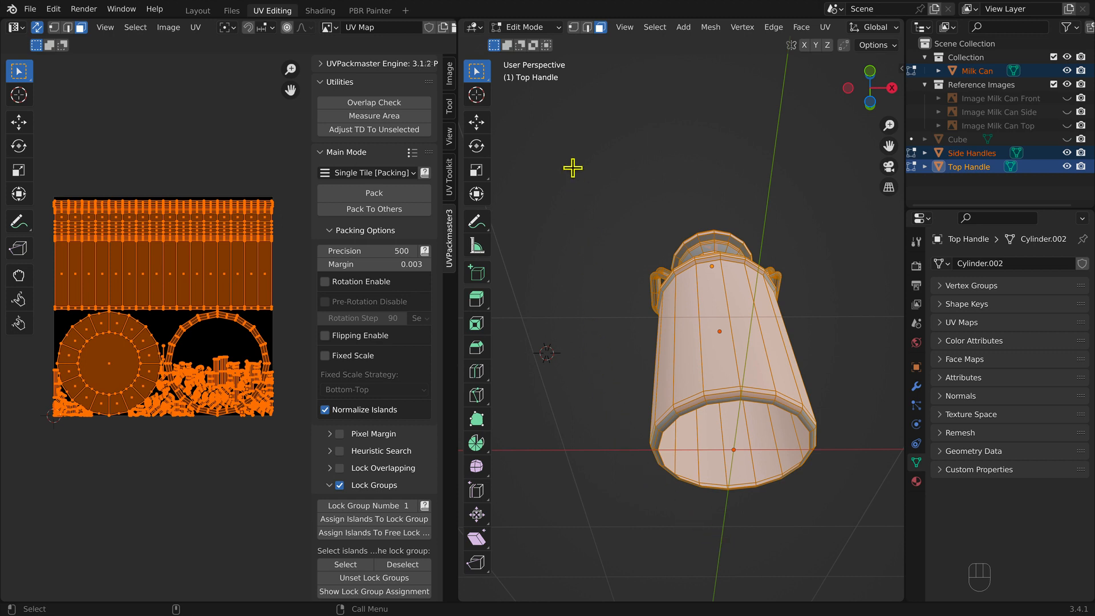
pyautogui.click(534, 30)
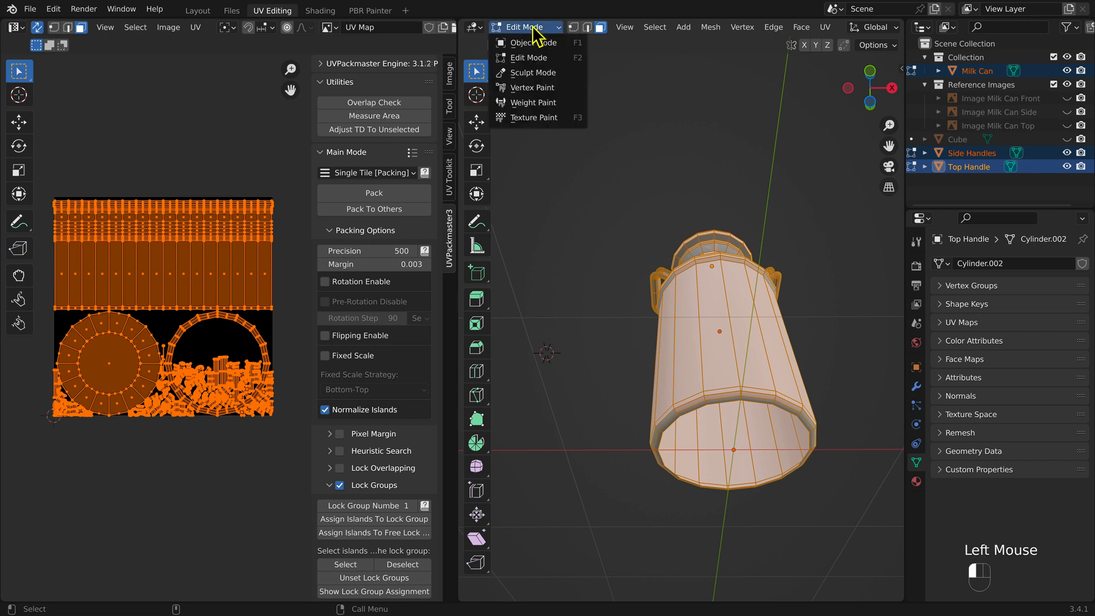
pyautogui.click(563, 52)
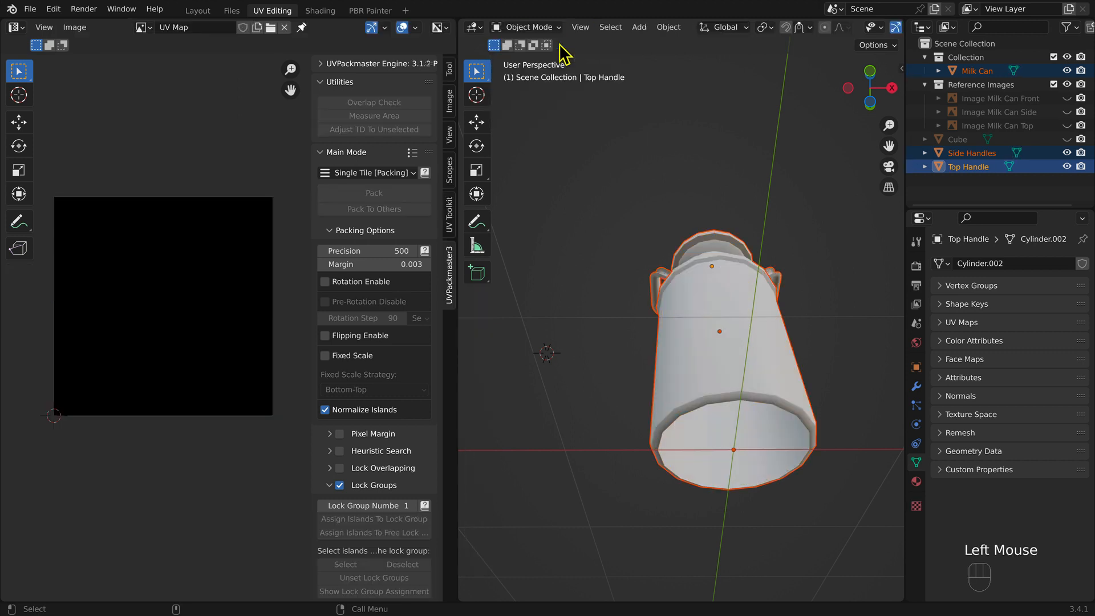
# Step: Join the Top Handle and Side Handles into the Milk Can object, keeping Milk Can as the active object
pyautogui.click(817, 167)
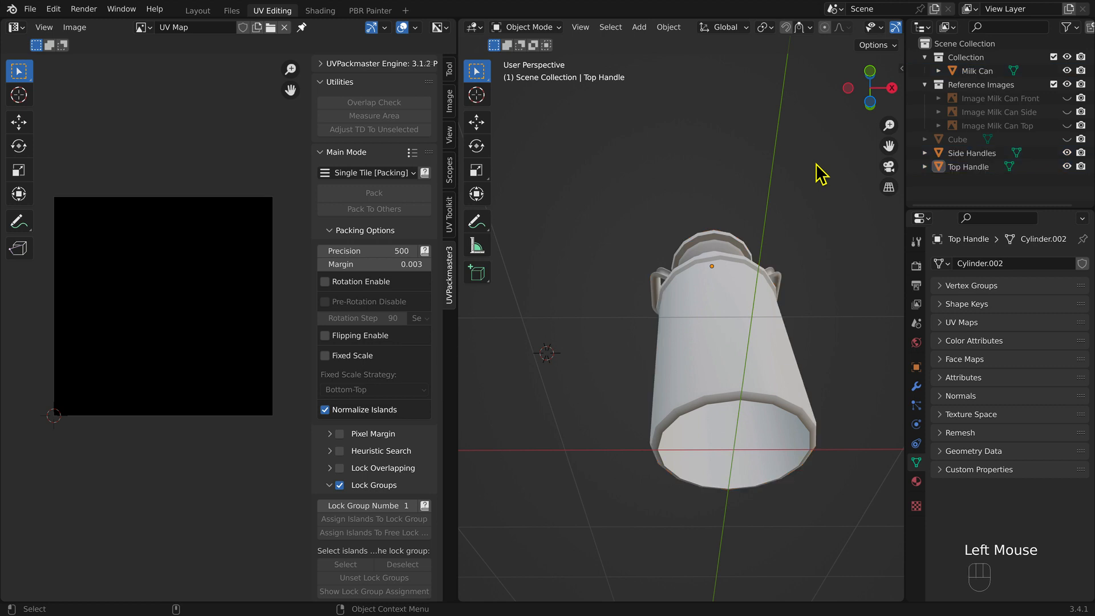
pyautogui.click(969, 167)
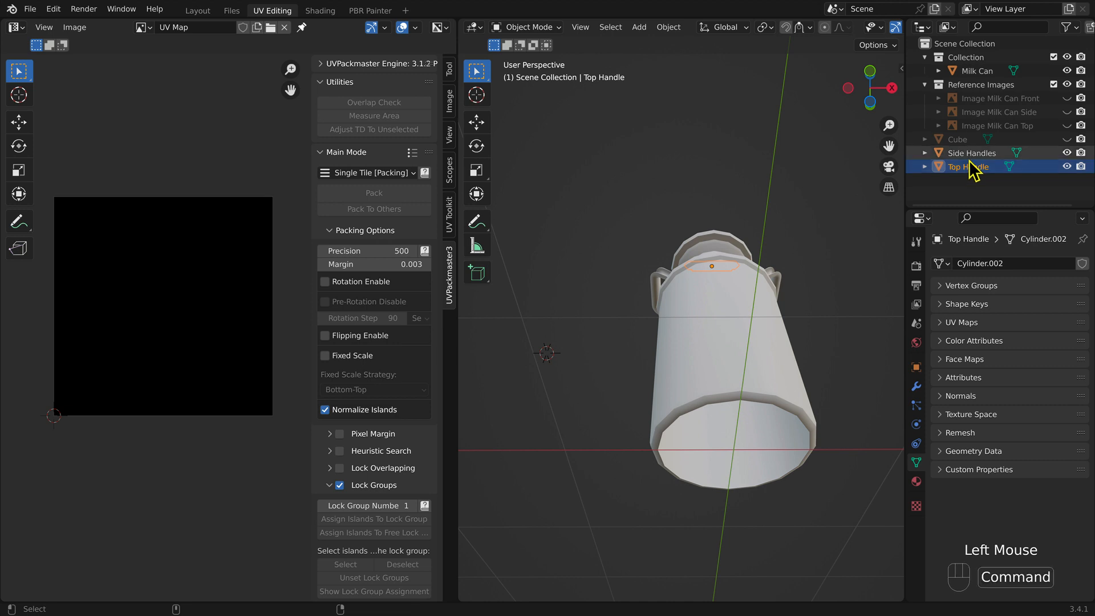
pyautogui.keyDown('super'); pyautogui.click(970, 158); pyautogui.keyUp('super')
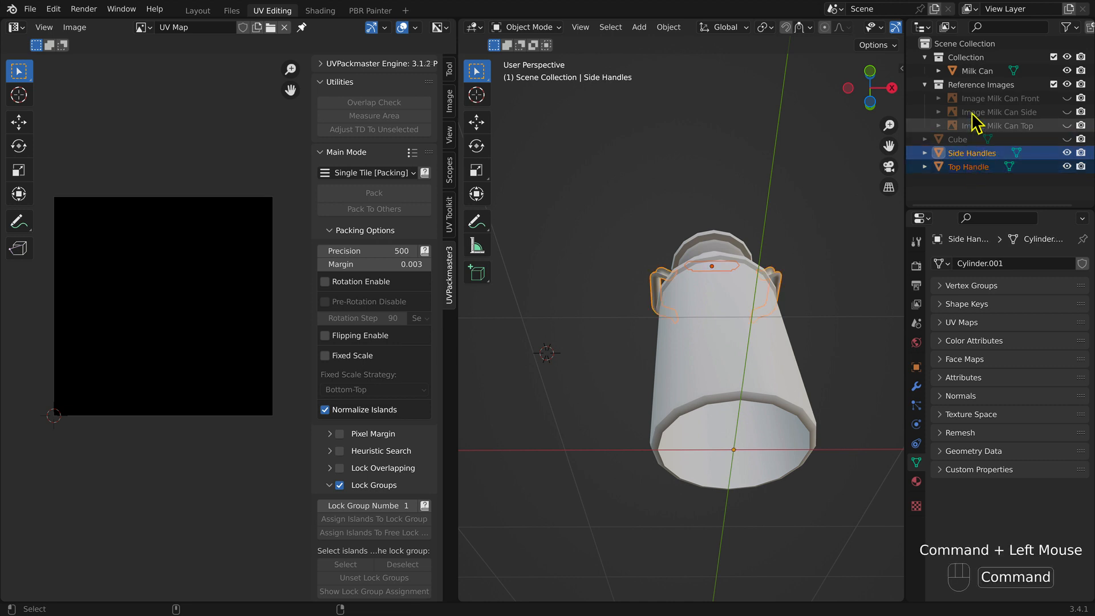
pyautogui.keyDown('super'); pyautogui.click(977, 71); pyautogui.keyUp('super')
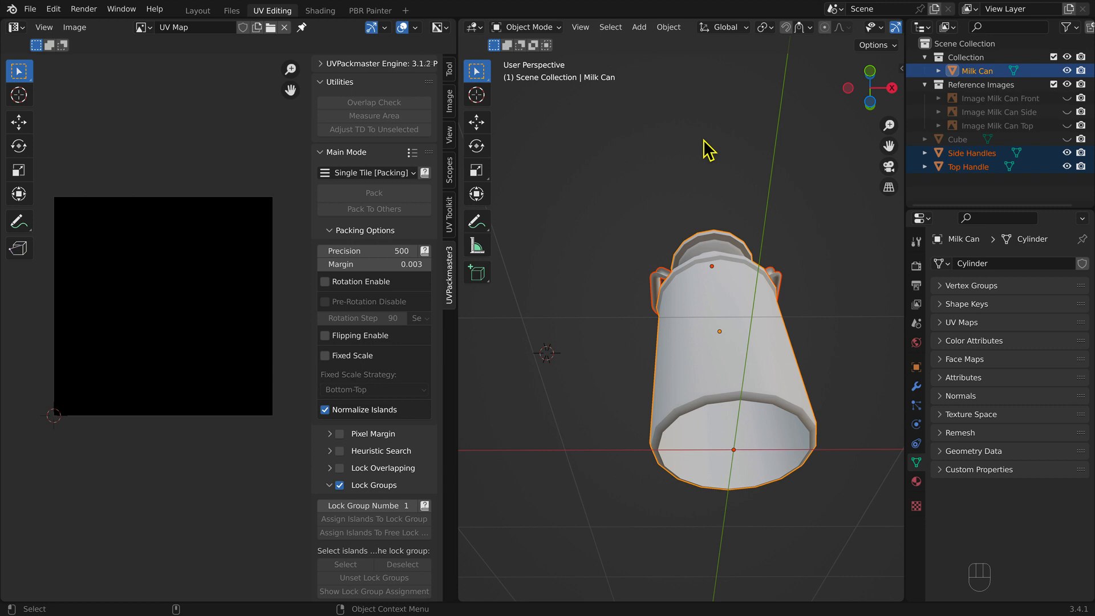
pyautogui.hotkey('ctrl', 'j')
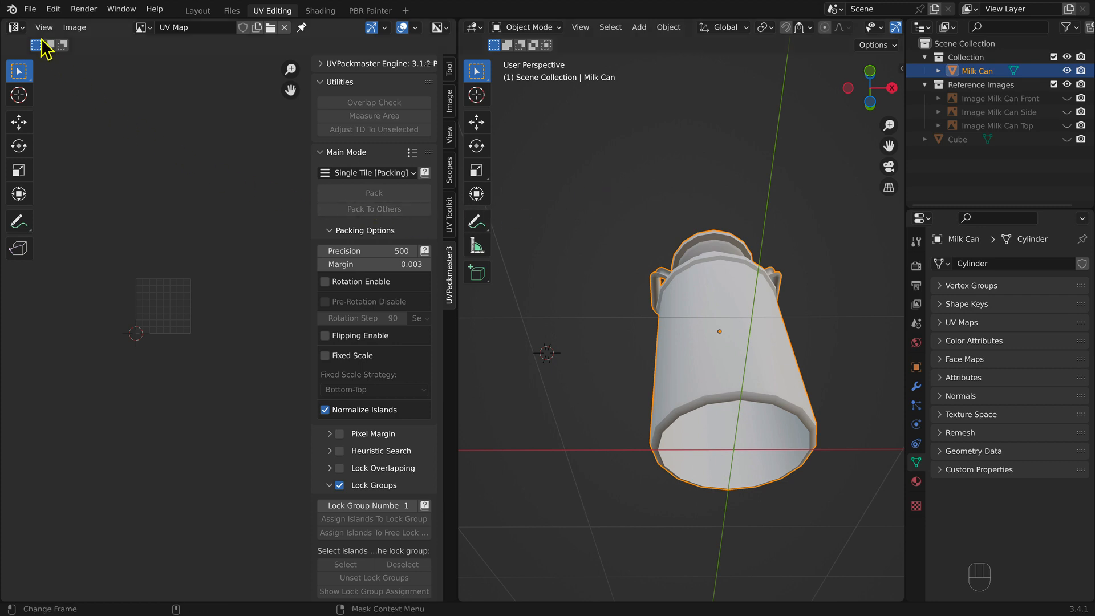
# Step: Save the project as a new incremental version named MilkCan07.blend on the Desktop
pyautogui.click(31, 9)
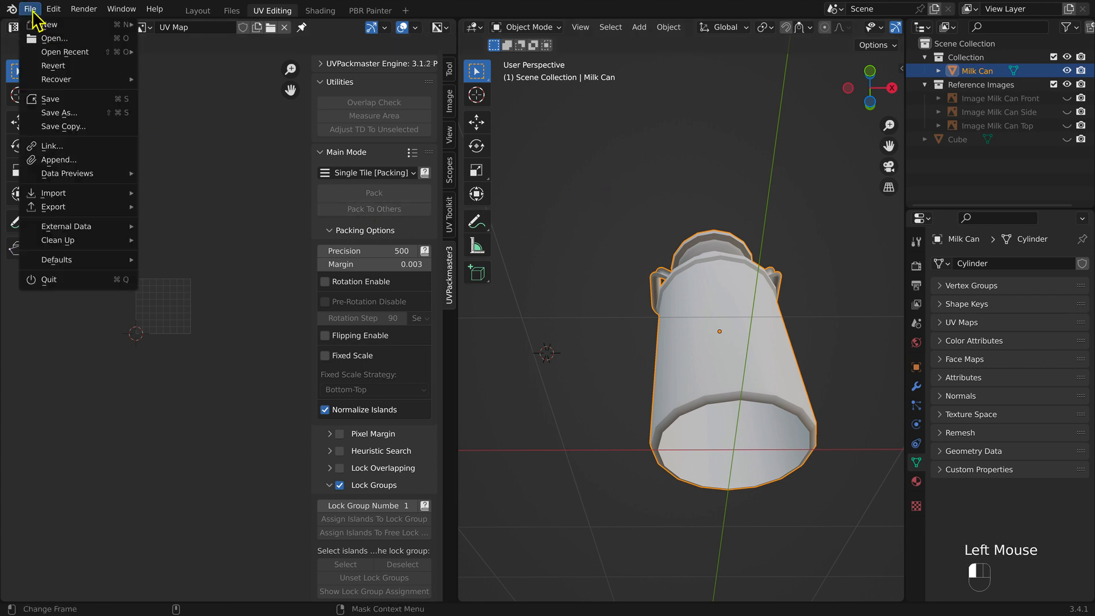
pyautogui.click(74, 112)
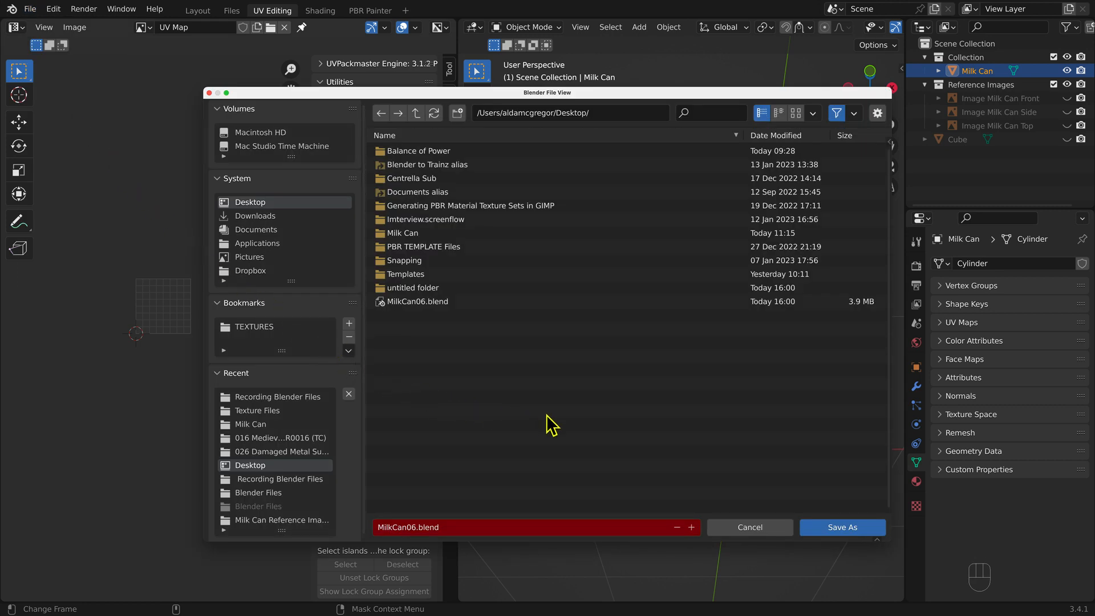
pyautogui.press('KP_Add')
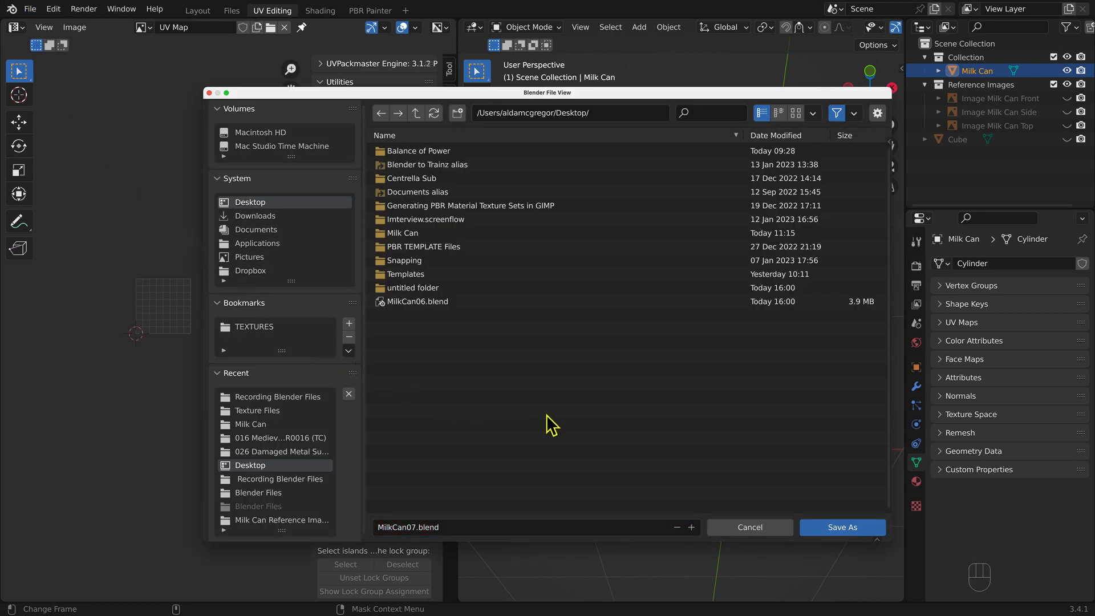
pyautogui.click(820, 536)
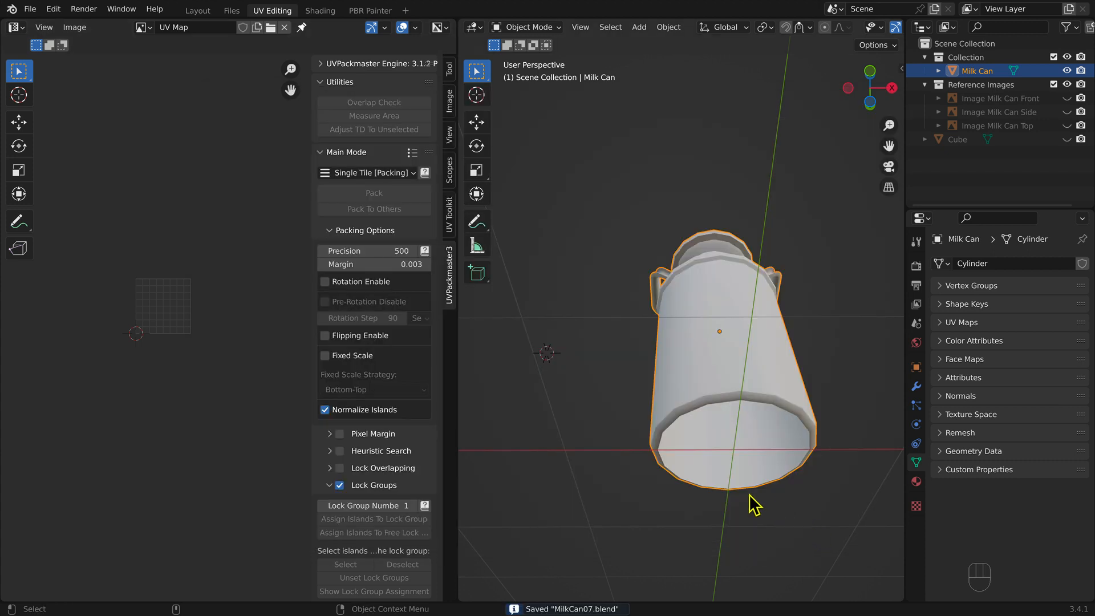
pyautogui.press('shift+super')
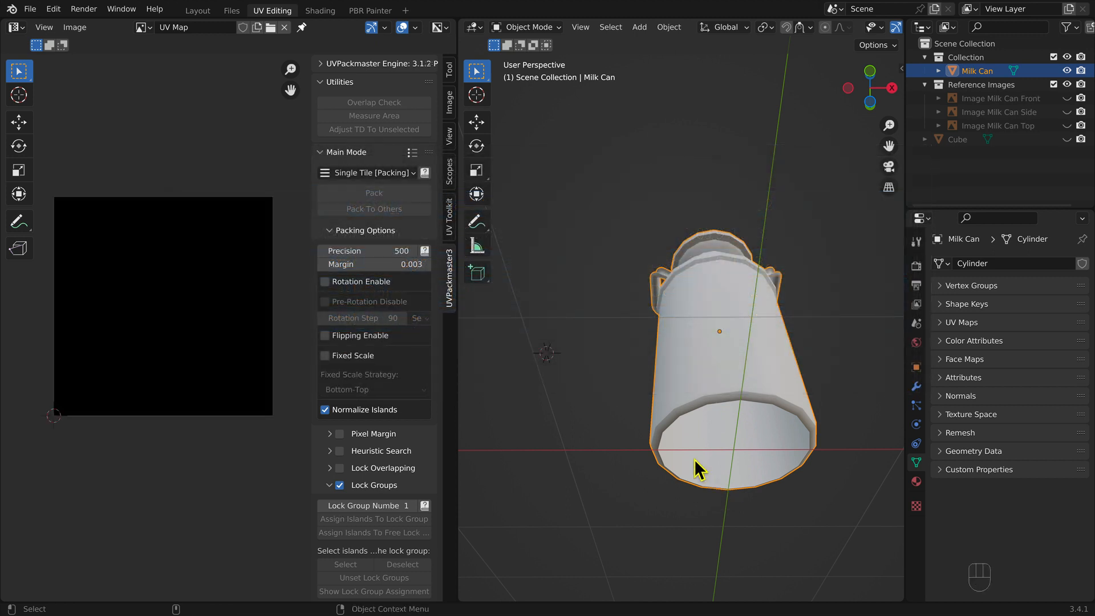
# Step: In the PBR Painter workspace, enlarge the 3D viewport and give the Milk Can a new material named Metal
pyautogui.click(377, 14)
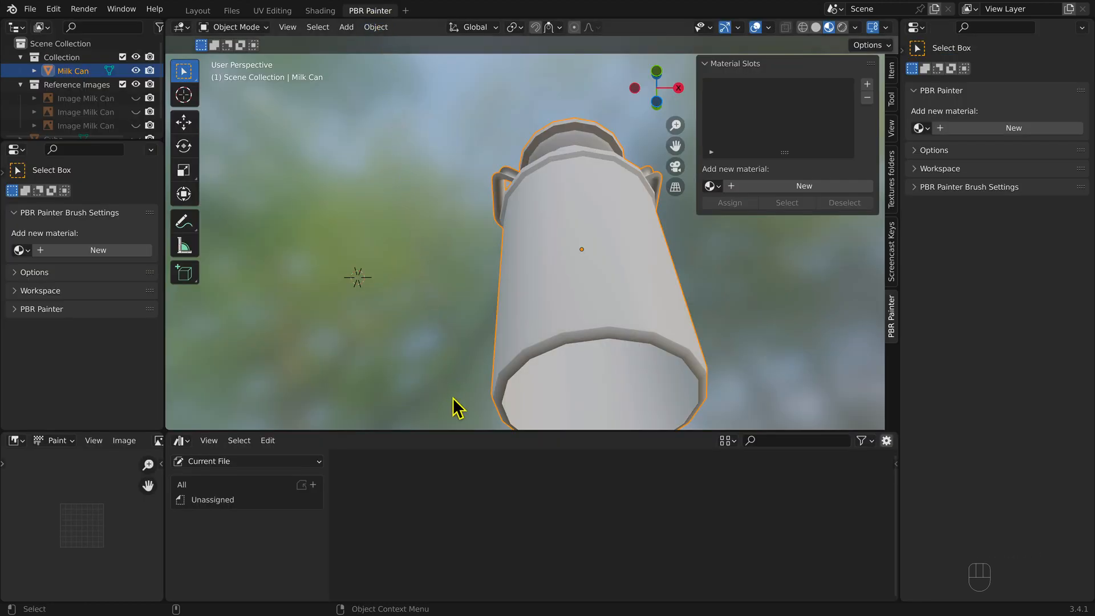
pyautogui.moveTo(456, 431); pyautogui.dragTo(454, 588)
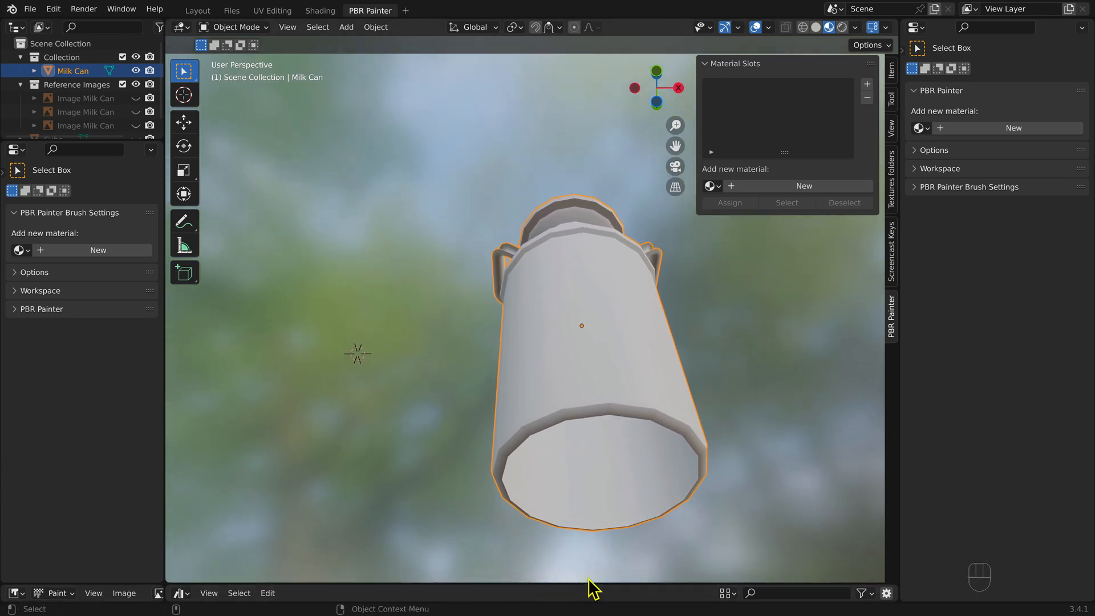
pyautogui.click(752, 191)
pyautogui.click(774, 186)
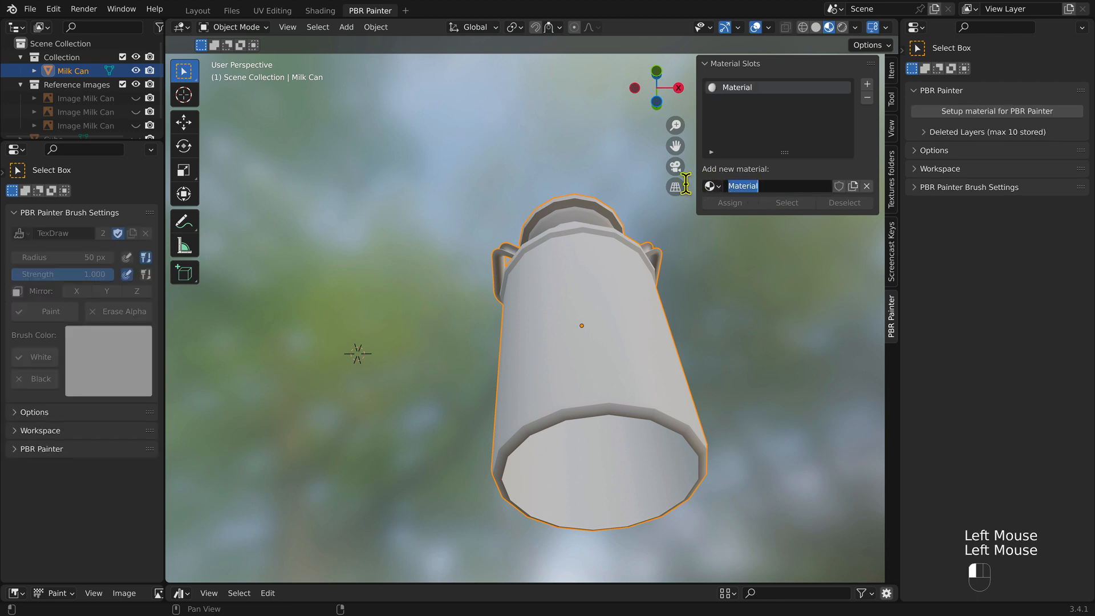
pyautogui.write('Me')
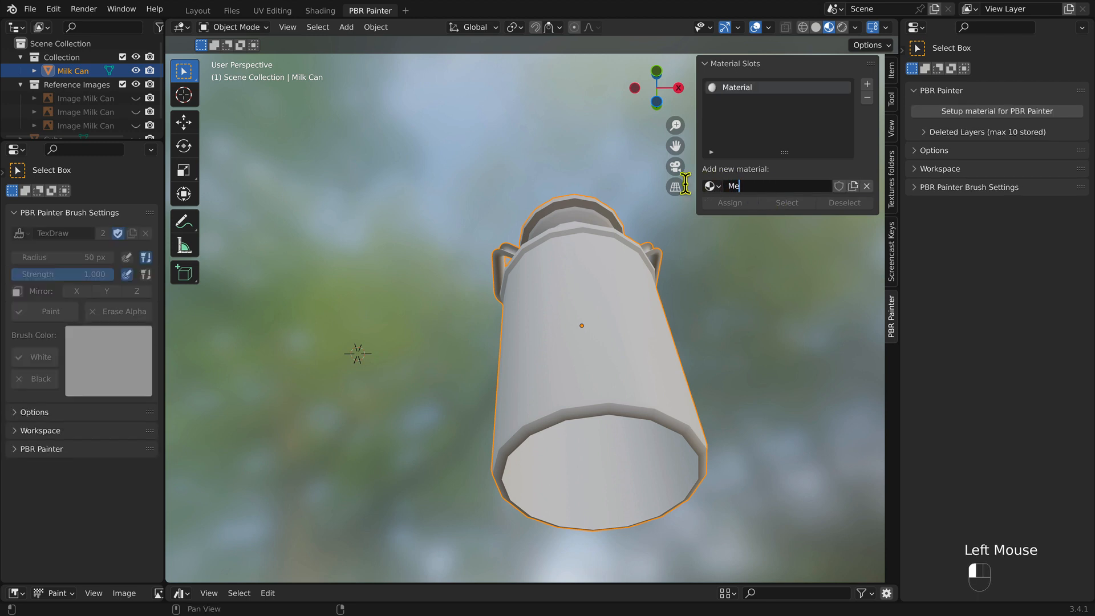
pyautogui.write('tal')
pyautogui.click(685, 185)
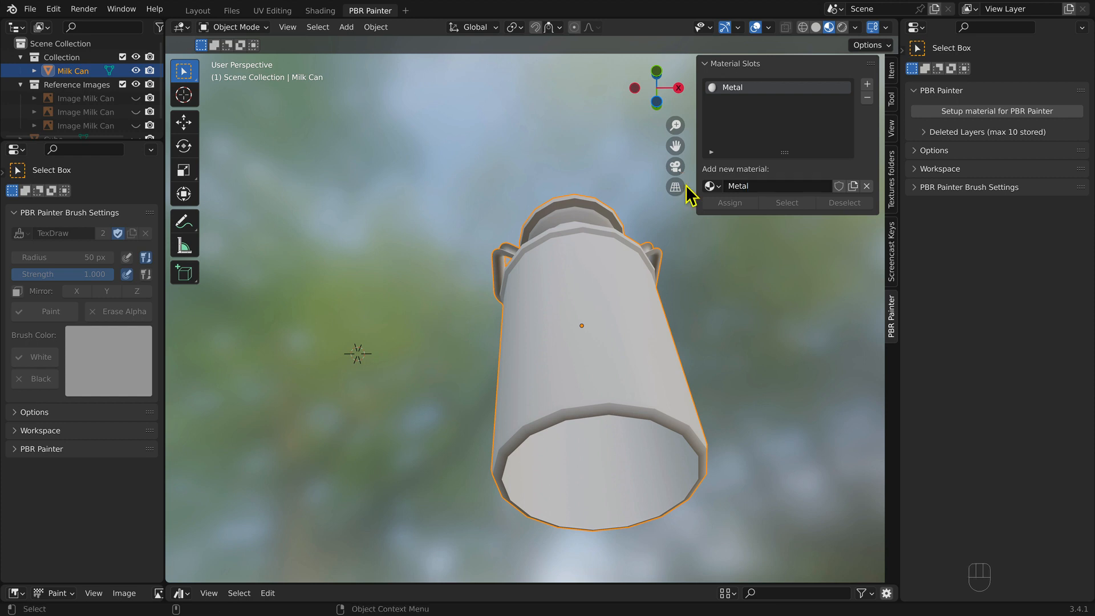
# Step: Set up the Metal material for PBR Painter with Backup current material and Set Fake User disabled
pyautogui.click(937, 113)
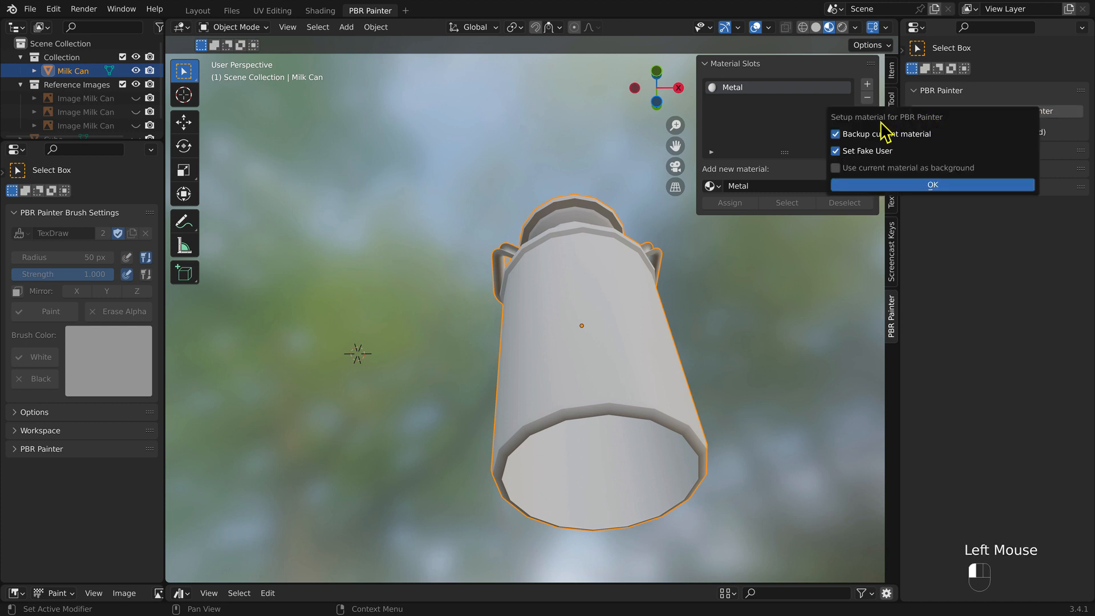
pyautogui.click(836, 135)
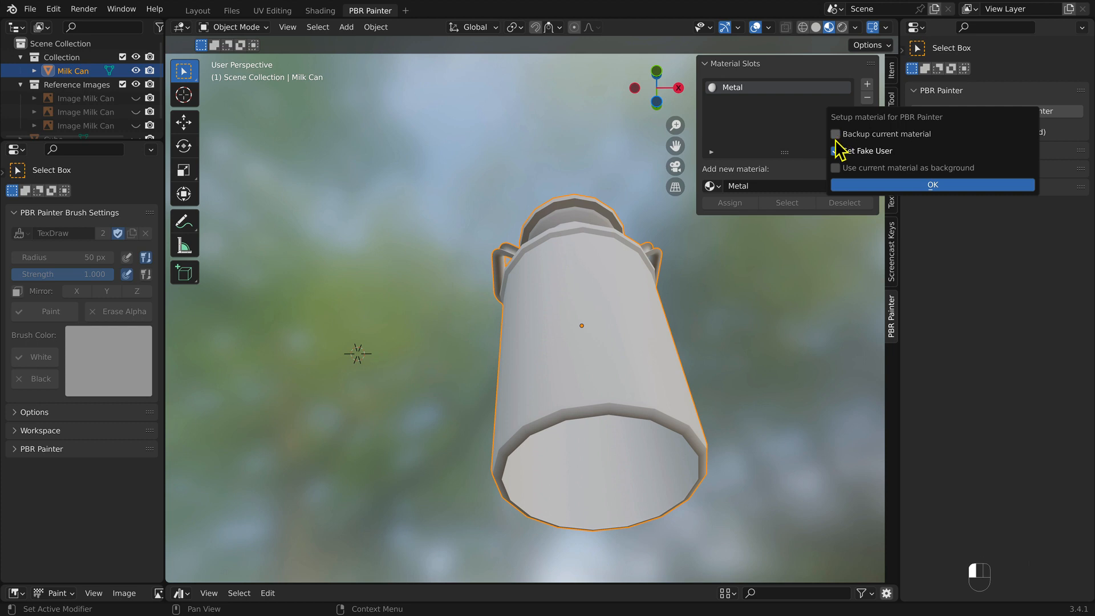
pyautogui.click(836, 152)
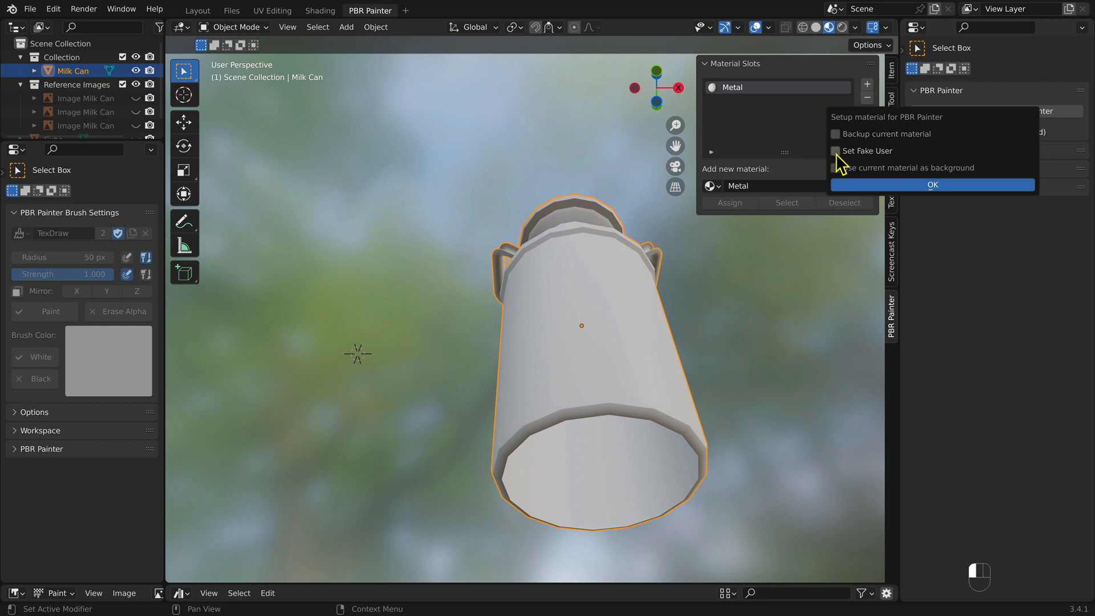
pyautogui.click(910, 188)
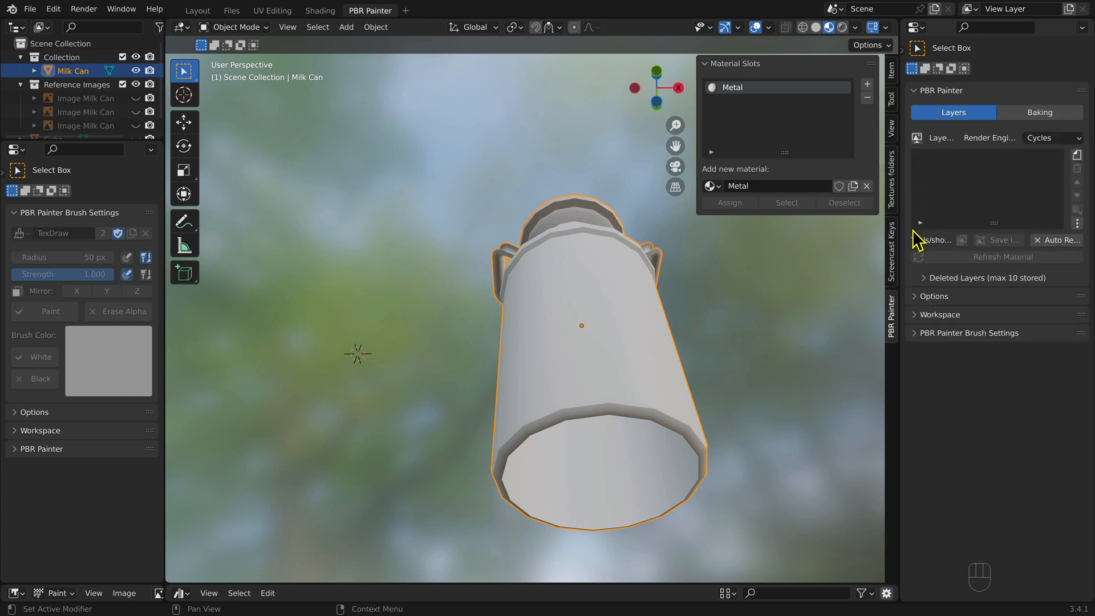
pyautogui.press('shift+super')
# Step: Add a Standard, Filled layer named Metal to the PBR Painter layer list
pyautogui.click(1077, 156)
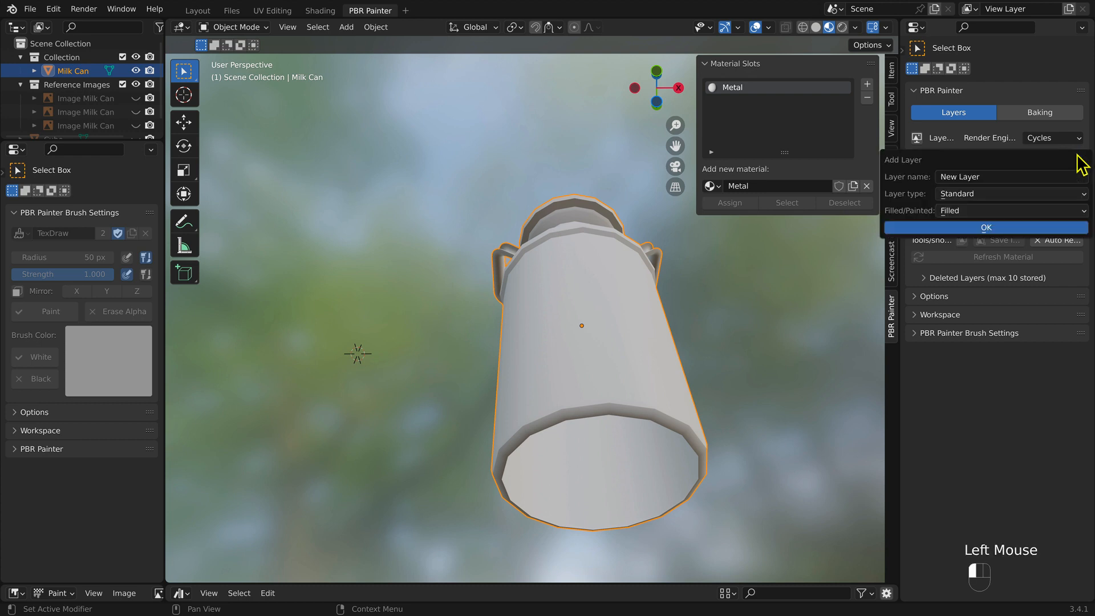
pyautogui.click(979, 177)
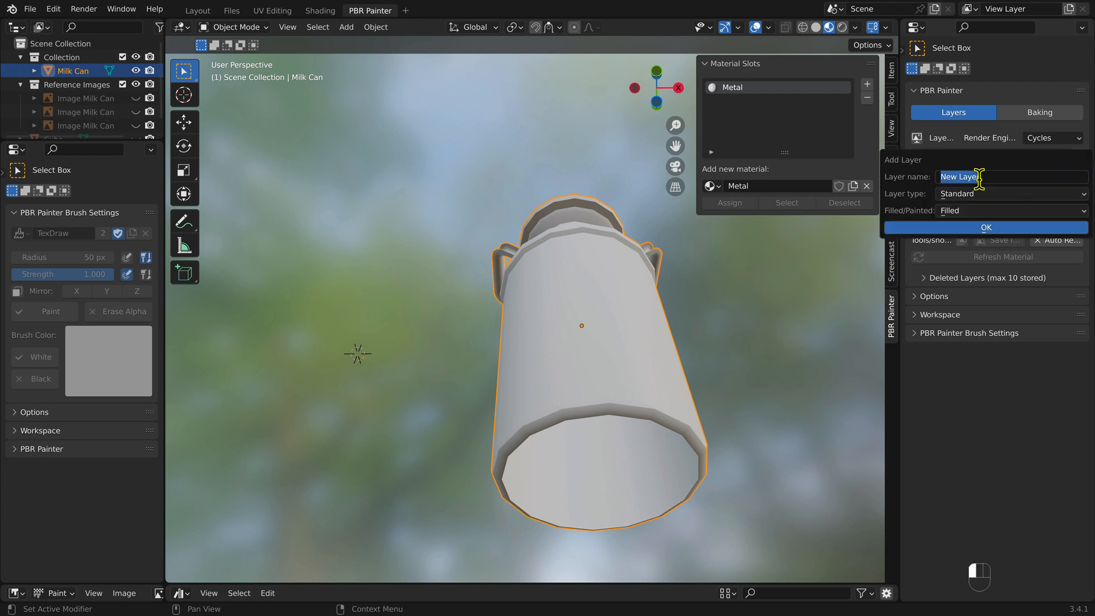
pyautogui.write('M')
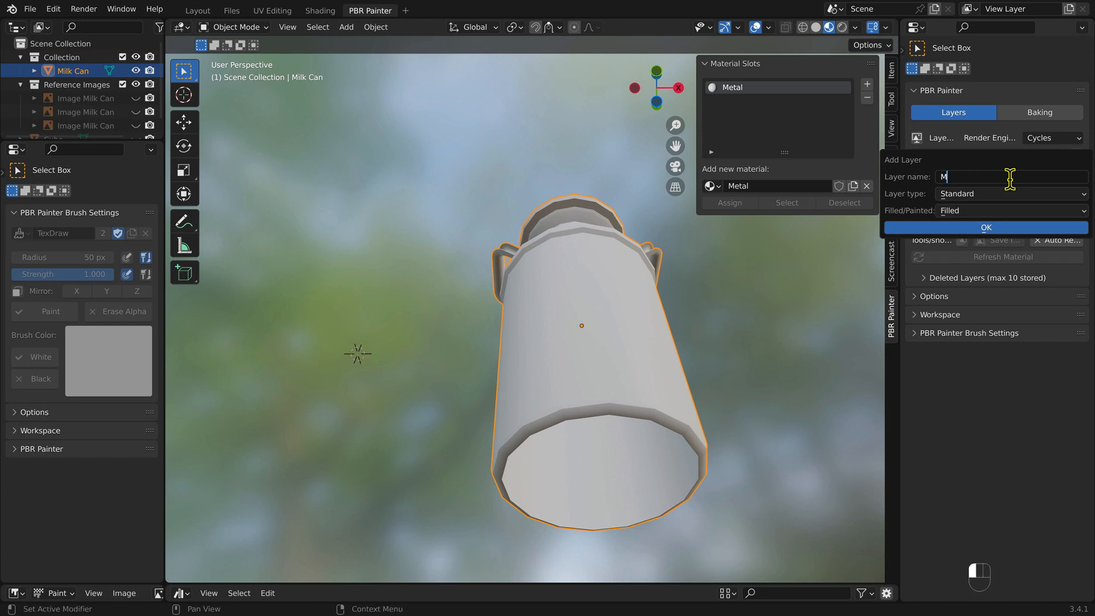
pyautogui.write('etal')
pyautogui.press('Return')
pyautogui.click(968, 229)
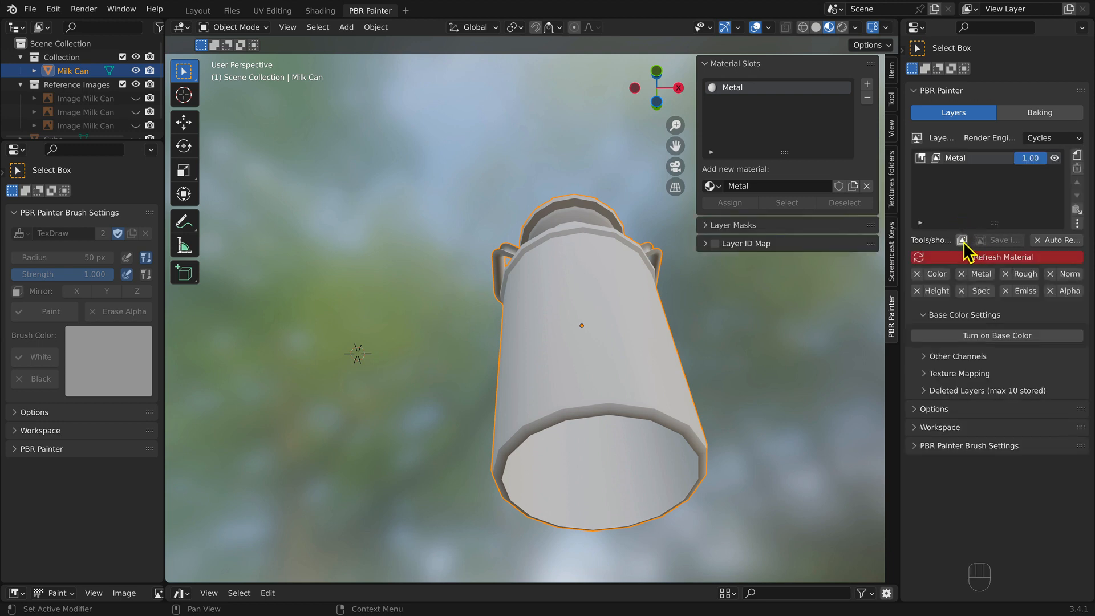
# Step: Start importing multiple textures for the Metal layer and open the 026 Damaged Metal Surface - PBR0492 (TC) folder under TEXTURES/Metal
pyautogui.click(962, 240)
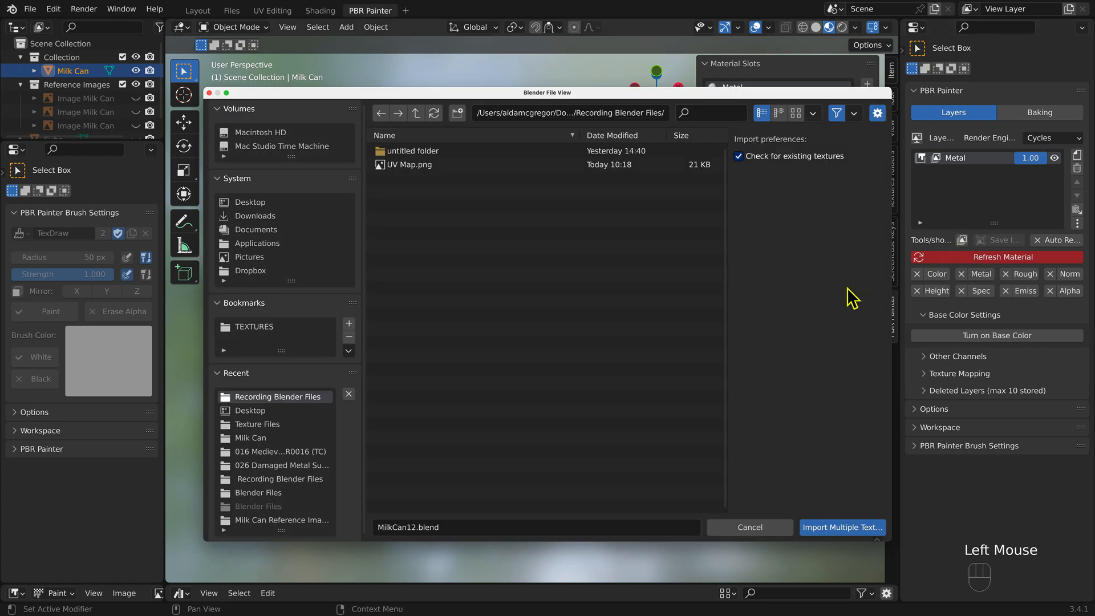
pyautogui.click(266, 328)
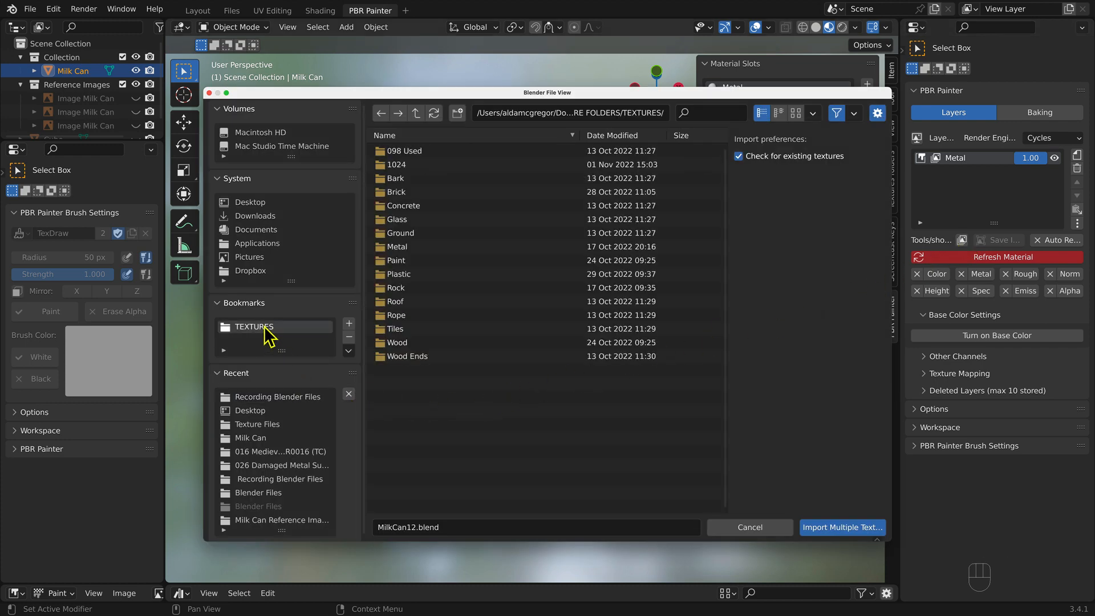
pyautogui.click(395, 247)
pyautogui.doubleClick(397, 251)
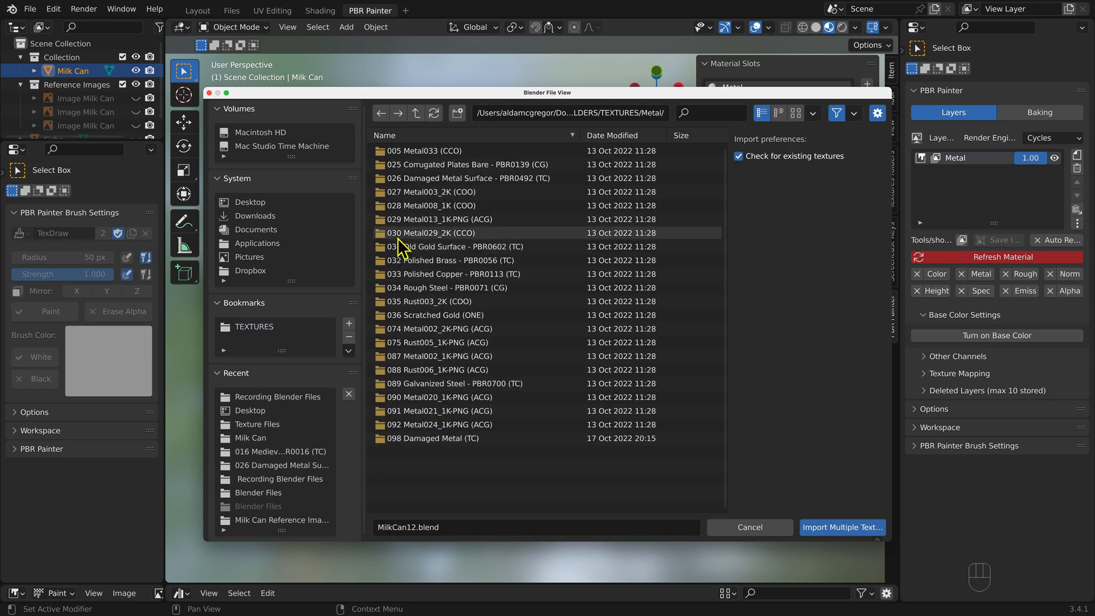
pyautogui.doubleClick(413, 179)
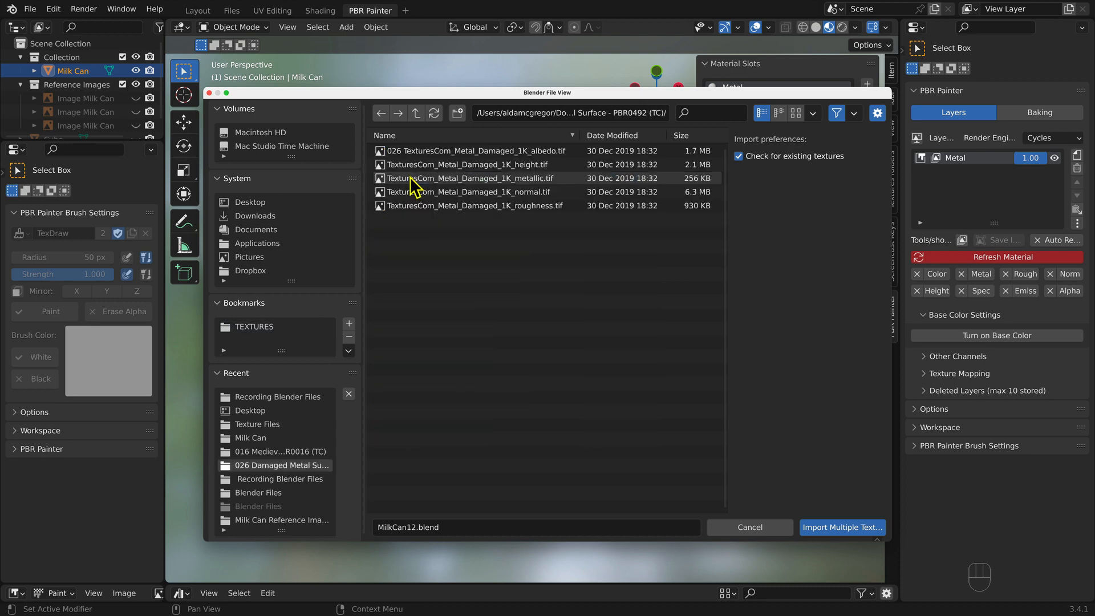
# Step: Import the Metal_Damaged_1K albedo, metallic, normal and roughness textures into the Metal layer and refresh the material
pyautogui.click(546, 152)
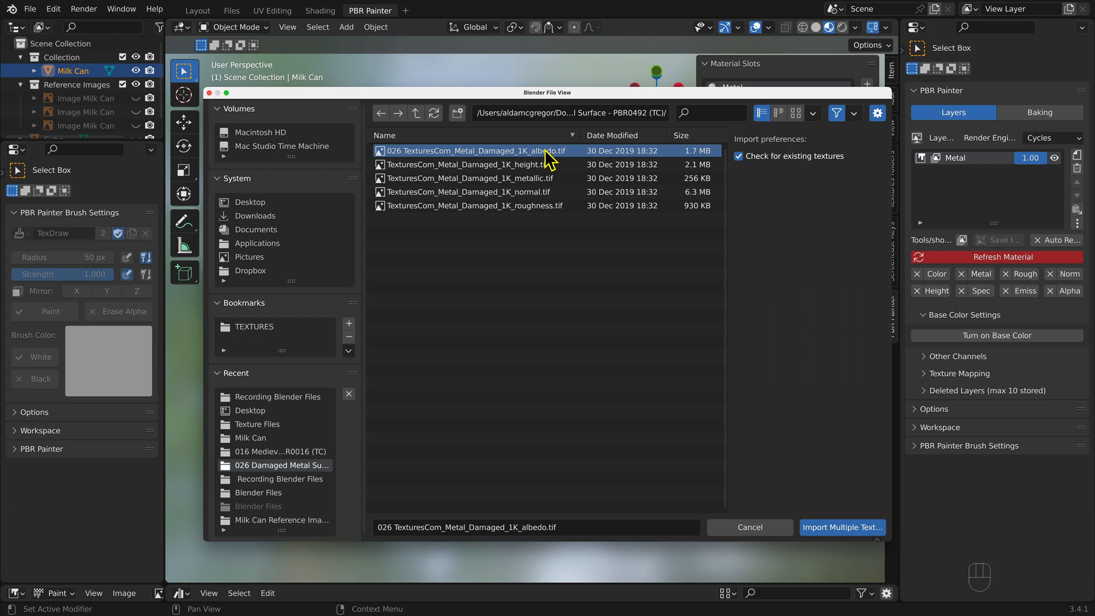
pyautogui.keyDown('ctrl'); pyautogui.click(544, 179); pyautogui.keyUp('ctrl')
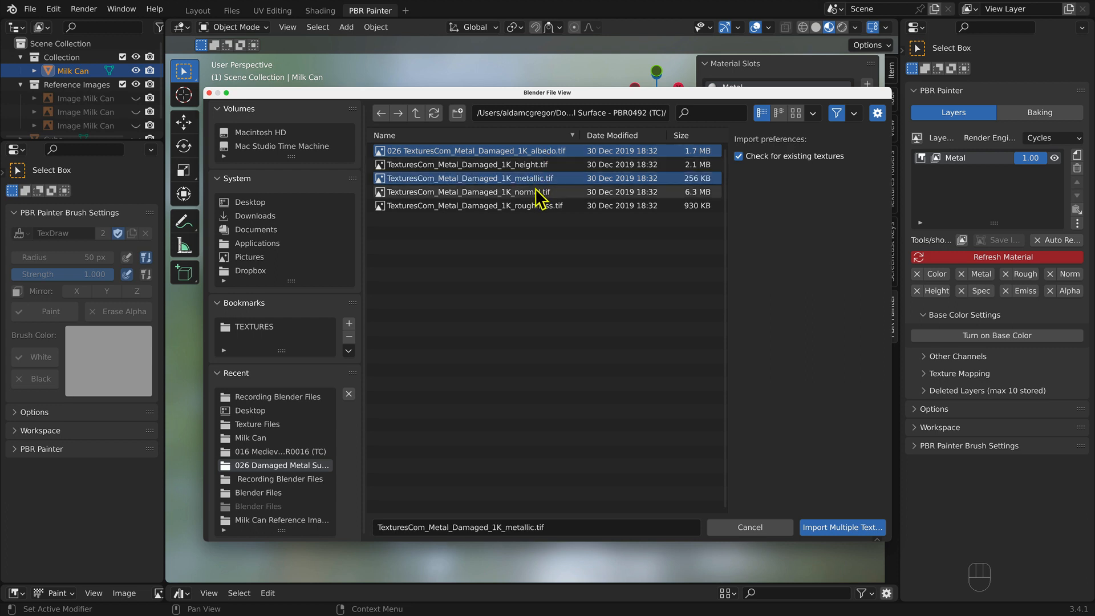
pyautogui.keyDown('ctrl'); pyautogui.click(538, 193); pyautogui.keyUp('ctrl')
pyautogui.keyDown('ctrl'); pyautogui.click(538, 206); pyautogui.keyUp('ctrl')
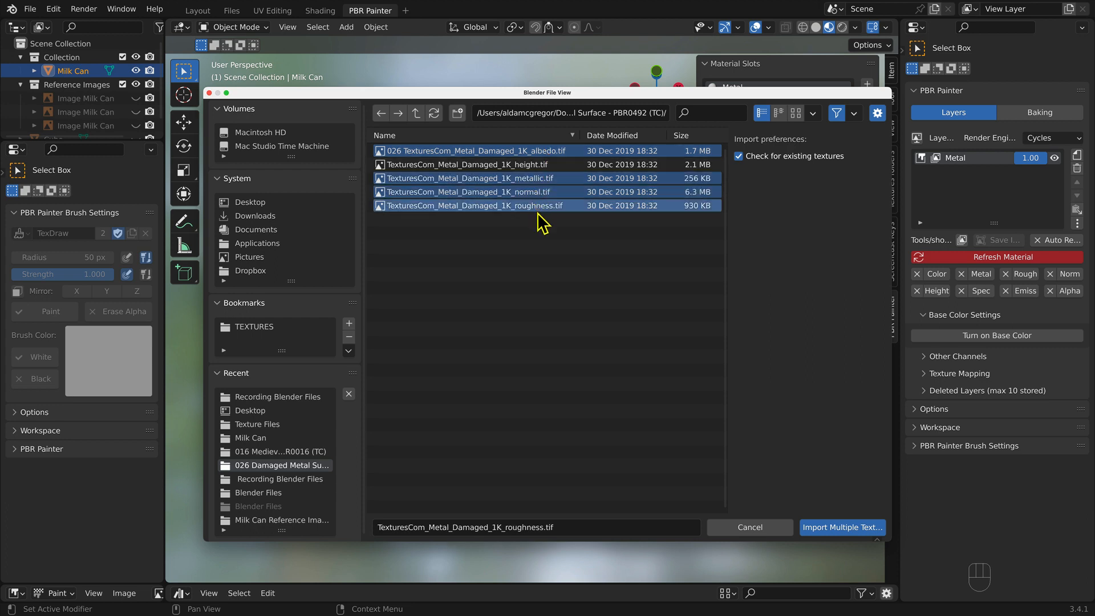
pyautogui.click(822, 528)
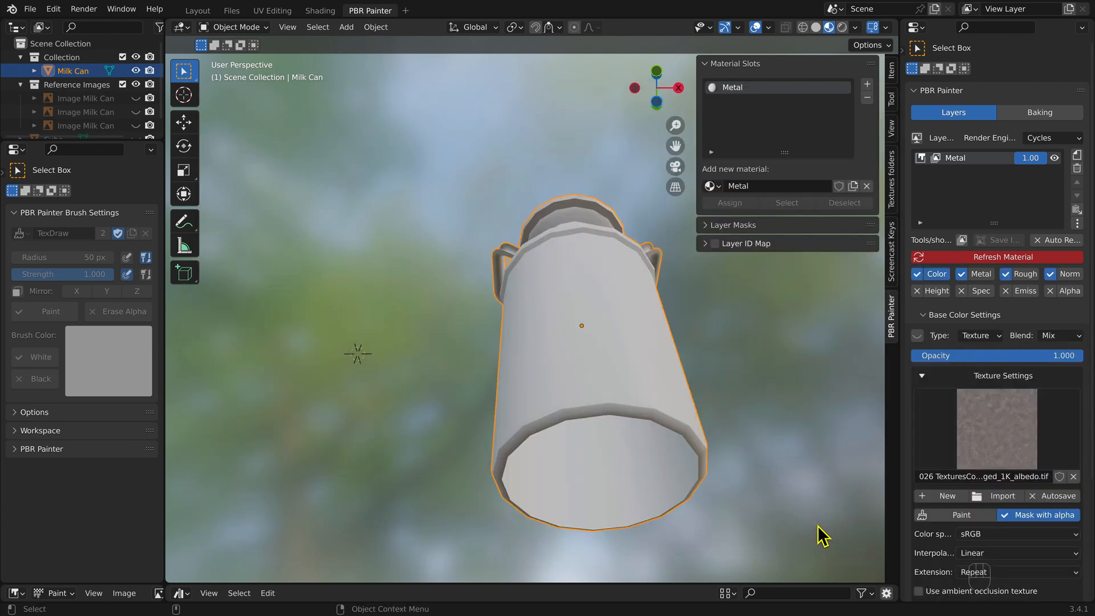
pyautogui.click(949, 257)
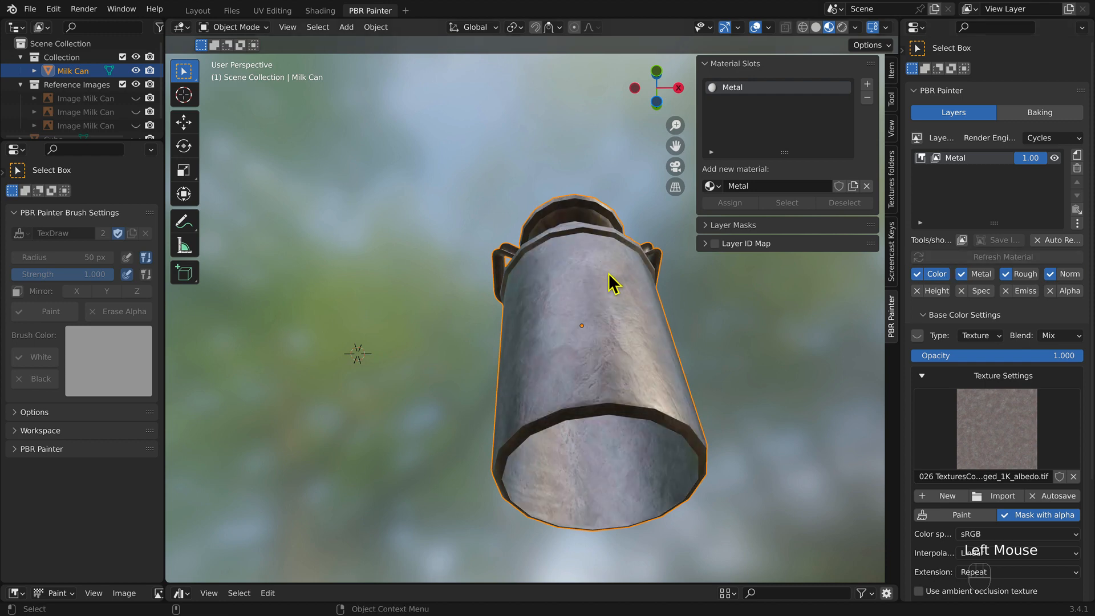
# Step: Set the Metal layer's texture normal strength to 1.5
pyautogui.keyDown('alt'); pyautogui.moveTo(605, 286); pyautogui.dragTo(594, 362); pyautogui.keyUp('alt')
pyautogui.scroll(1, 592, 349)
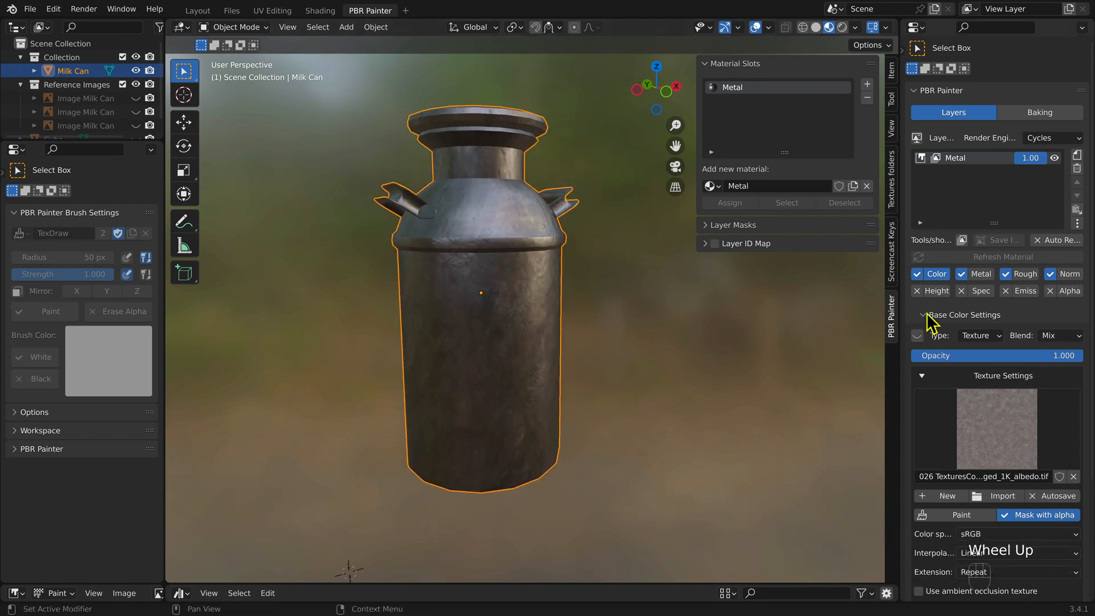
pyautogui.click(1070, 274)
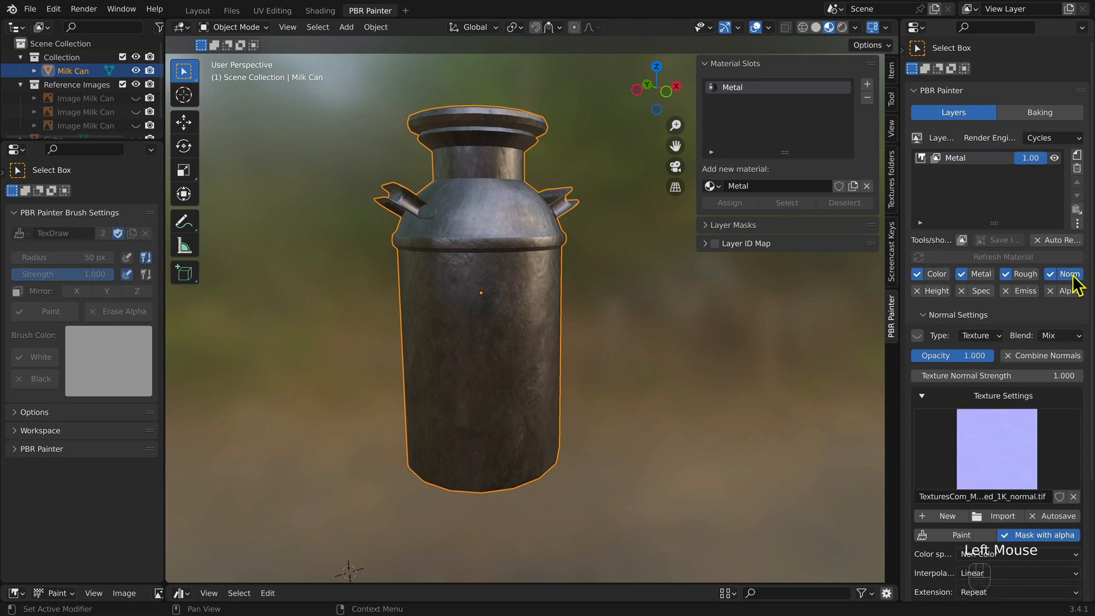
pyautogui.click(936, 375)
pyautogui.write('1.5')
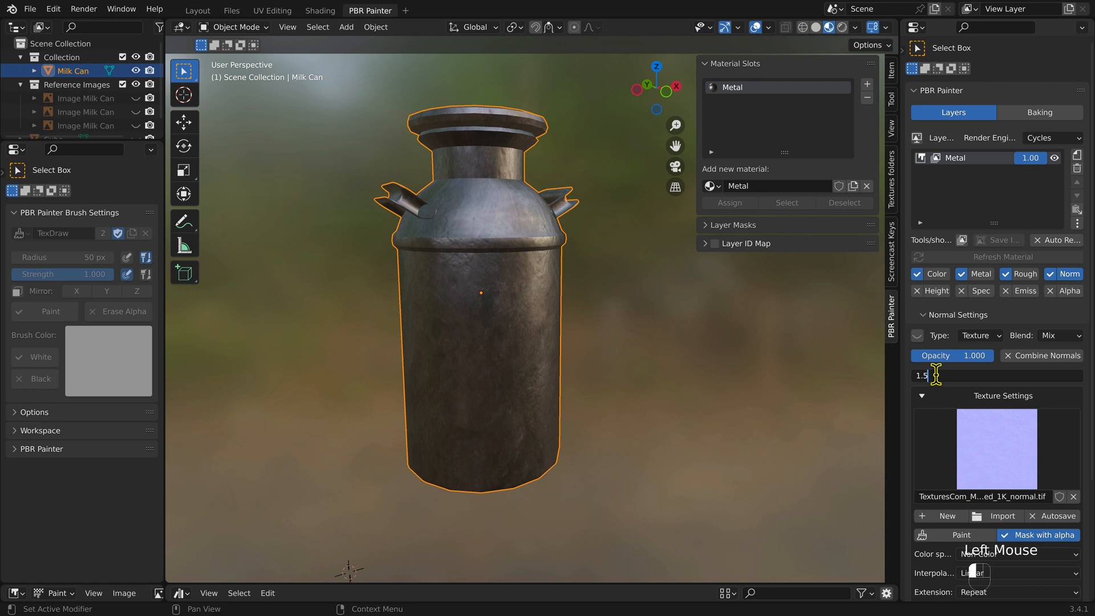
pyautogui.press('Return')
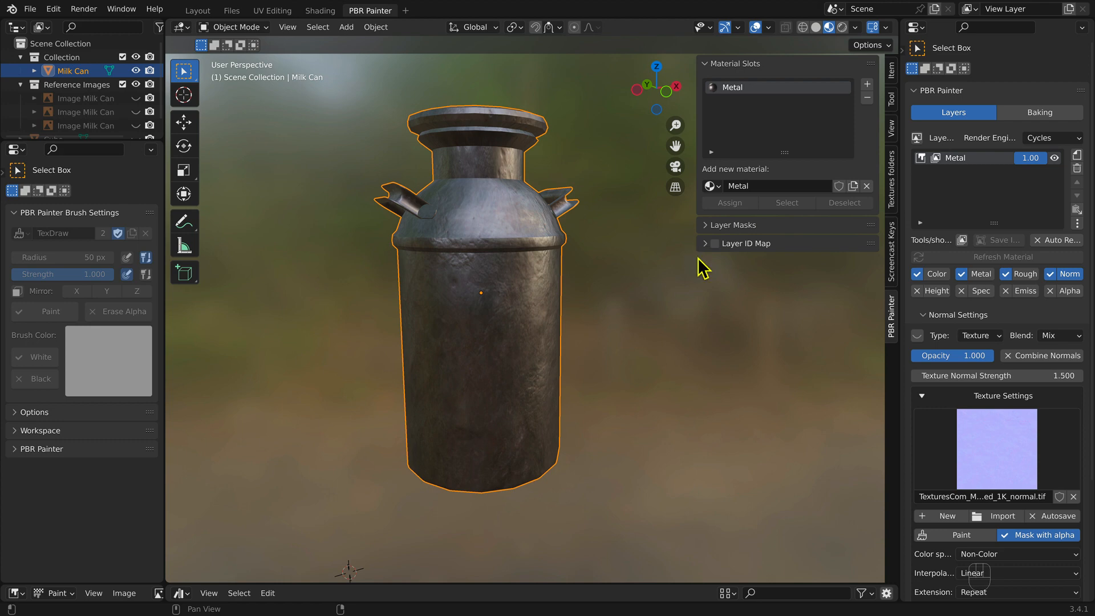
pyautogui.press('shift+super')
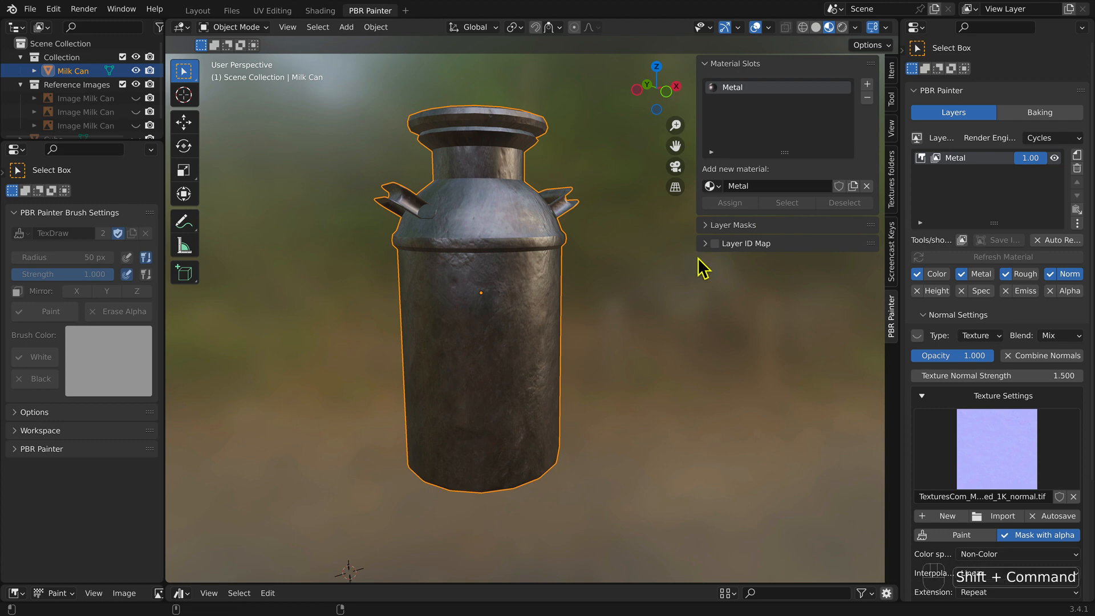
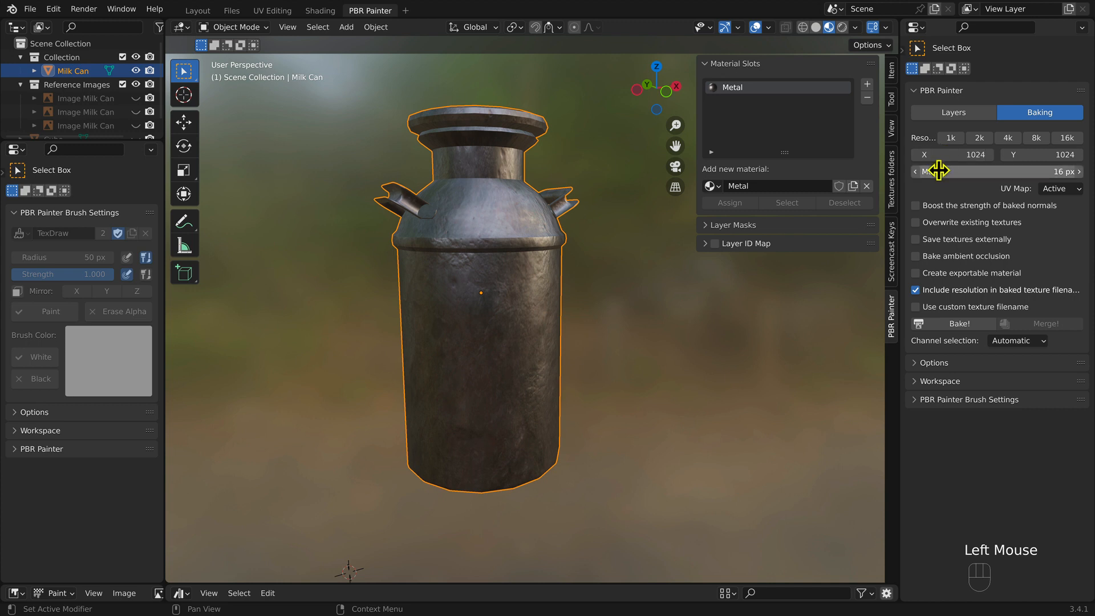
# Step: Set the bake margin to 0 px in the PBR Painter baking settings
pyautogui.click(937, 171)
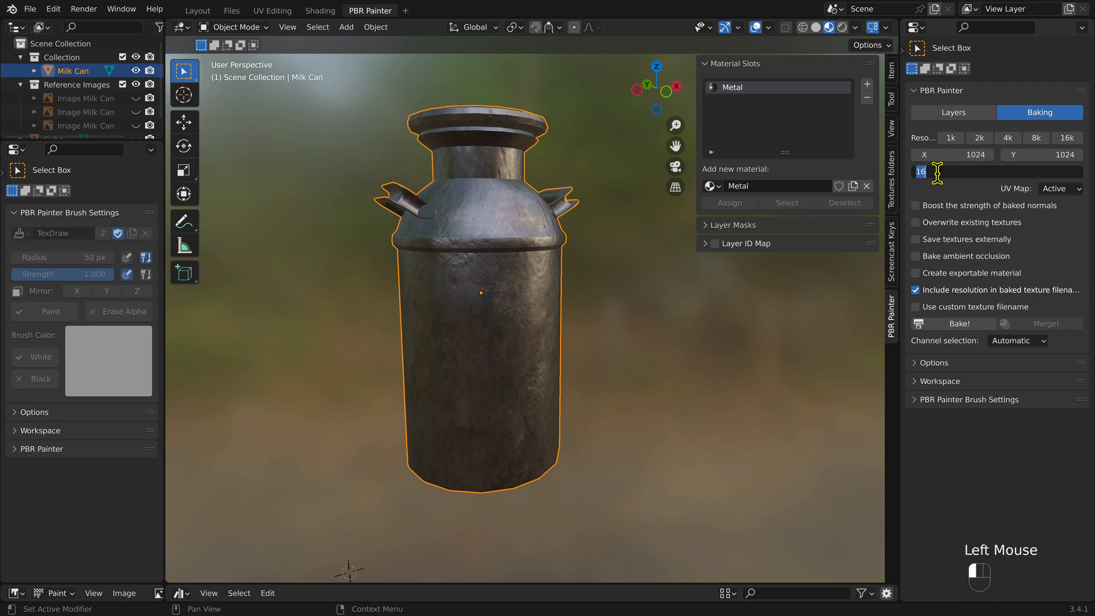
pyautogui.write('0')
pyautogui.press('Return')
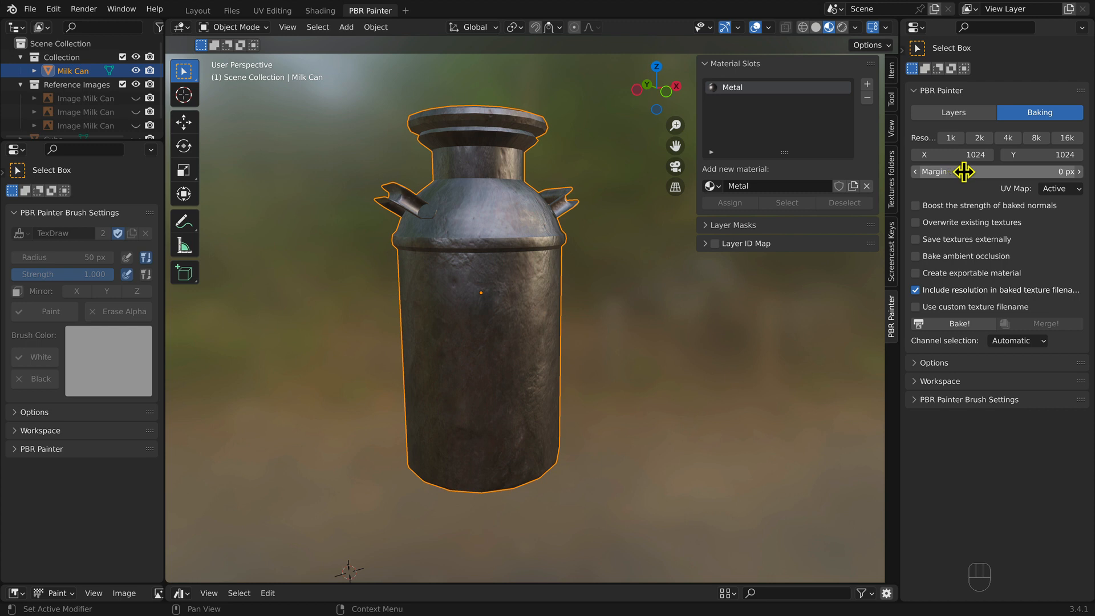
# Step: Enable saving baked textures externally as PNG files in the Textures Files folder on the Desktop
pyautogui.click(916, 239)
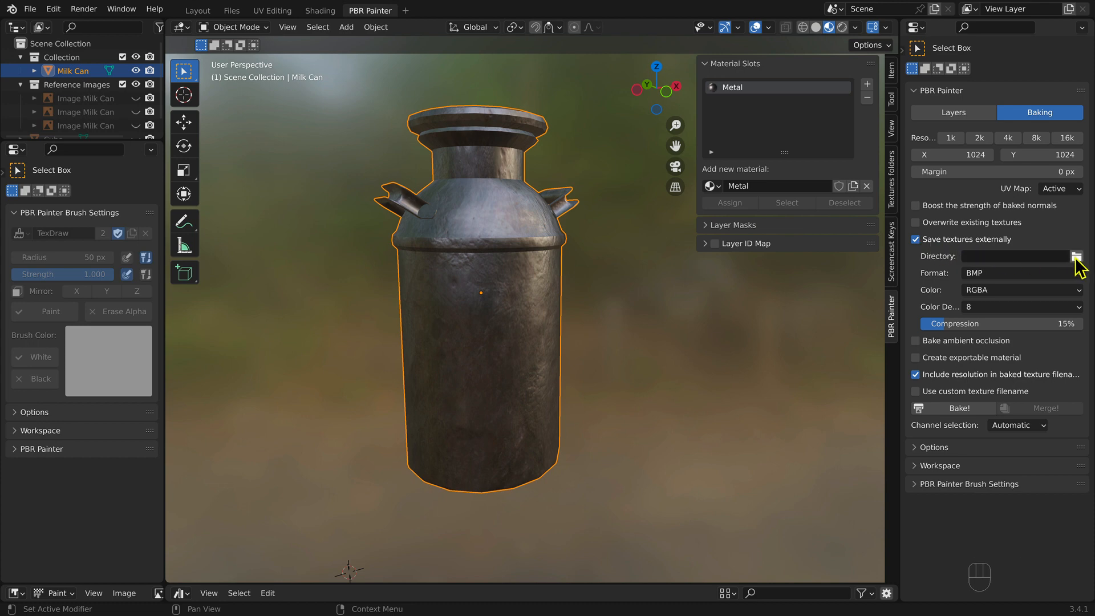
pyautogui.click(1075, 258)
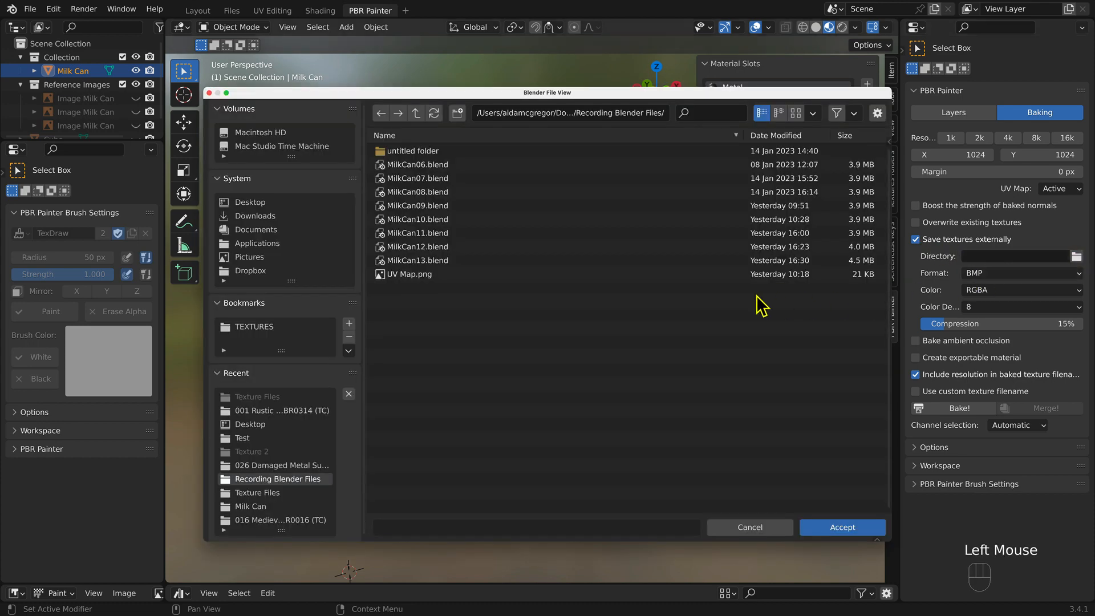
pyautogui.click(263, 204)
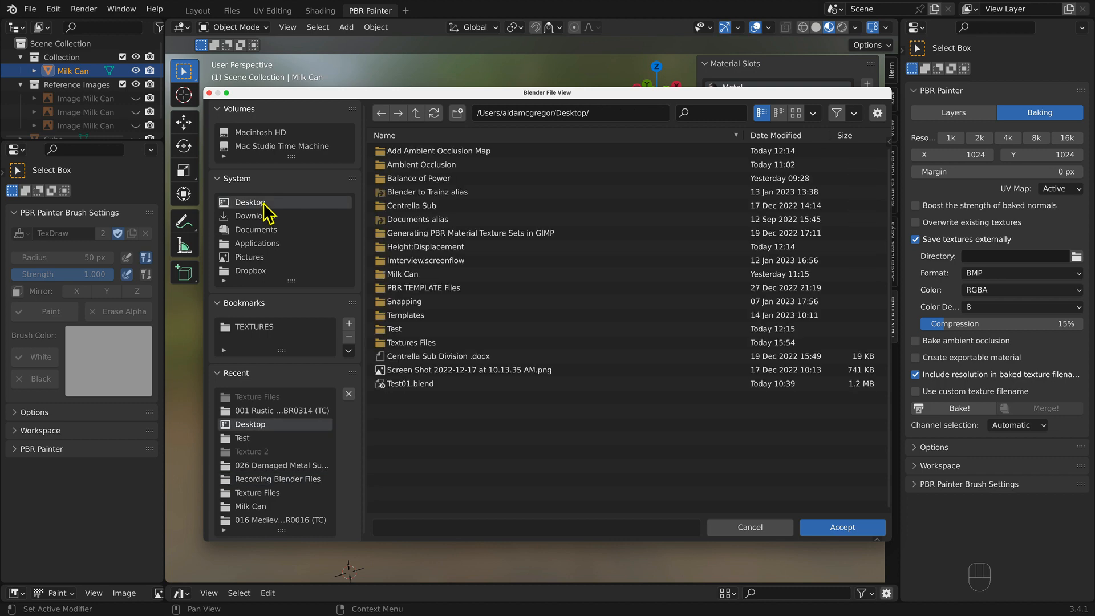
pyautogui.doubleClick(441, 342)
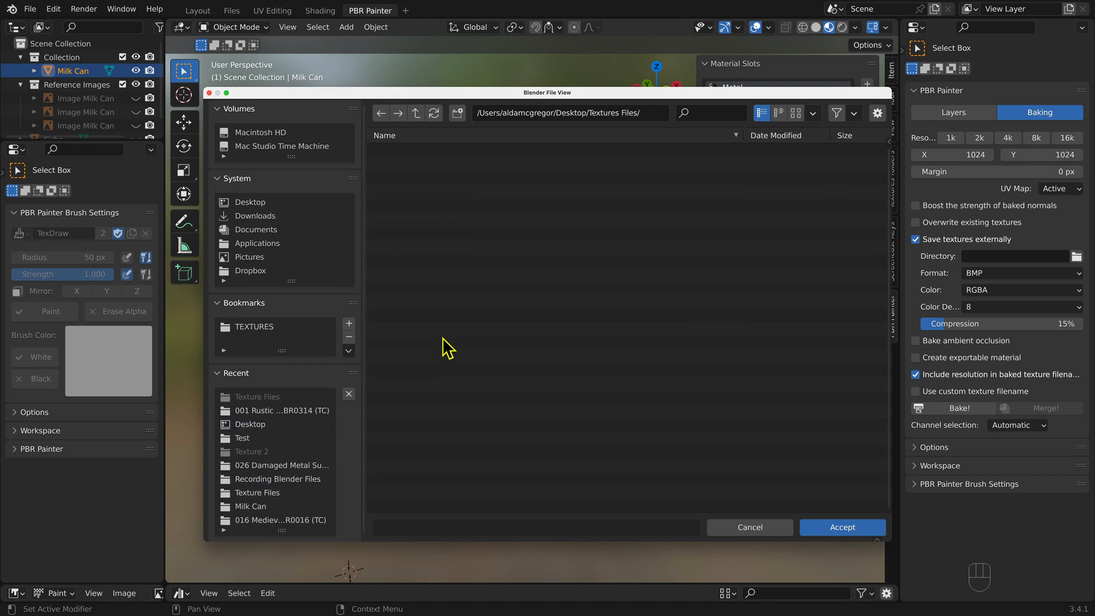
pyautogui.click(816, 532)
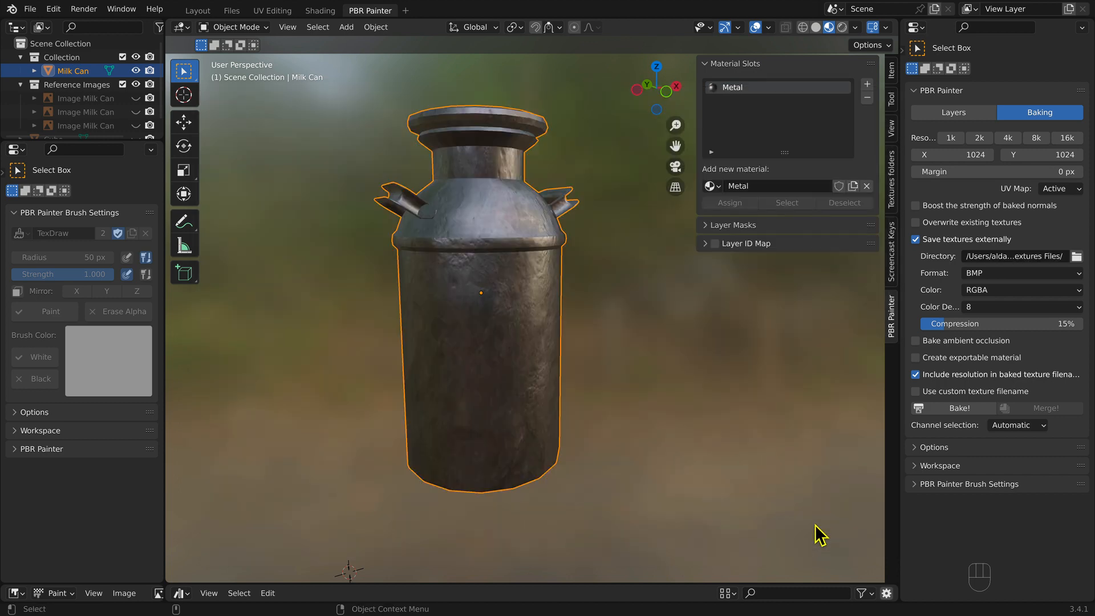
pyautogui.click(992, 276)
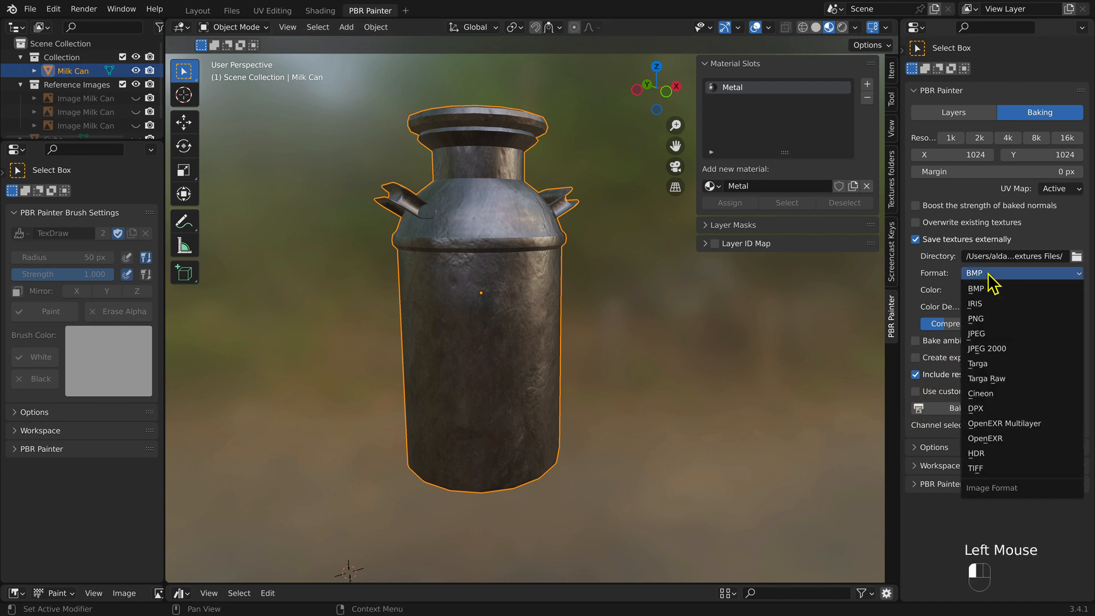
pyautogui.click(990, 320)
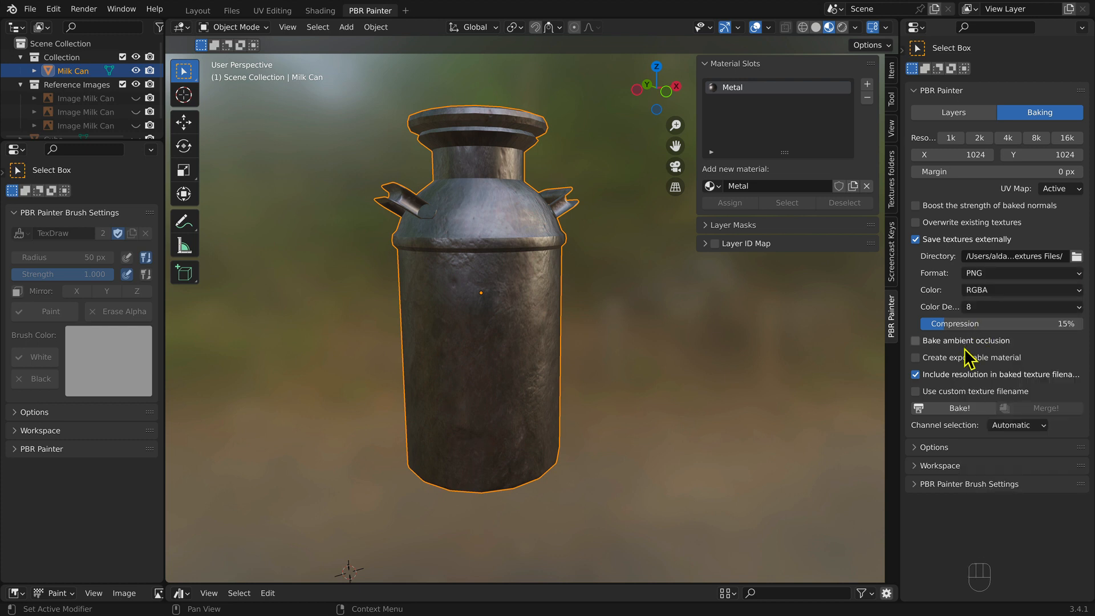
# Step: Switch bake channel selection to Manual, enable channel packing and add a channel-packed image
pyautogui.click(1027, 427)
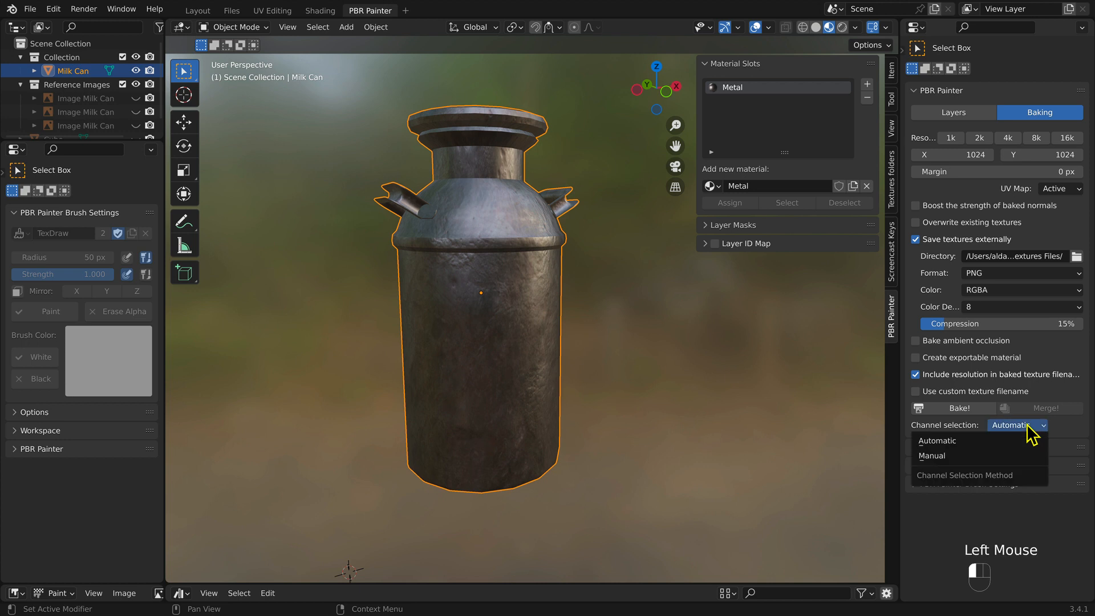
pyautogui.click(977, 457)
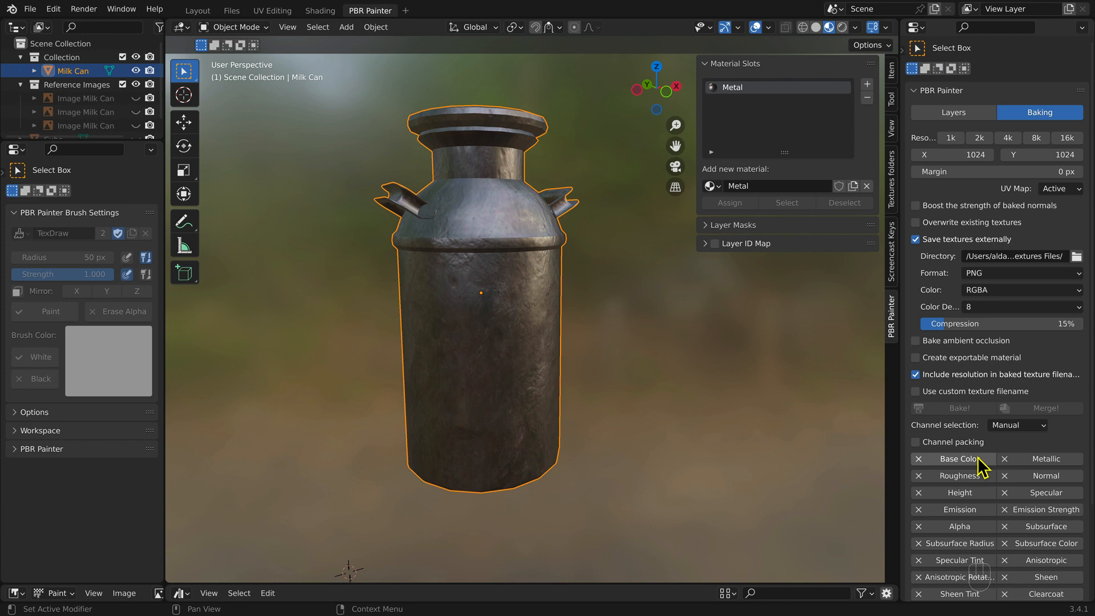
pyautogui.click(915, 442)
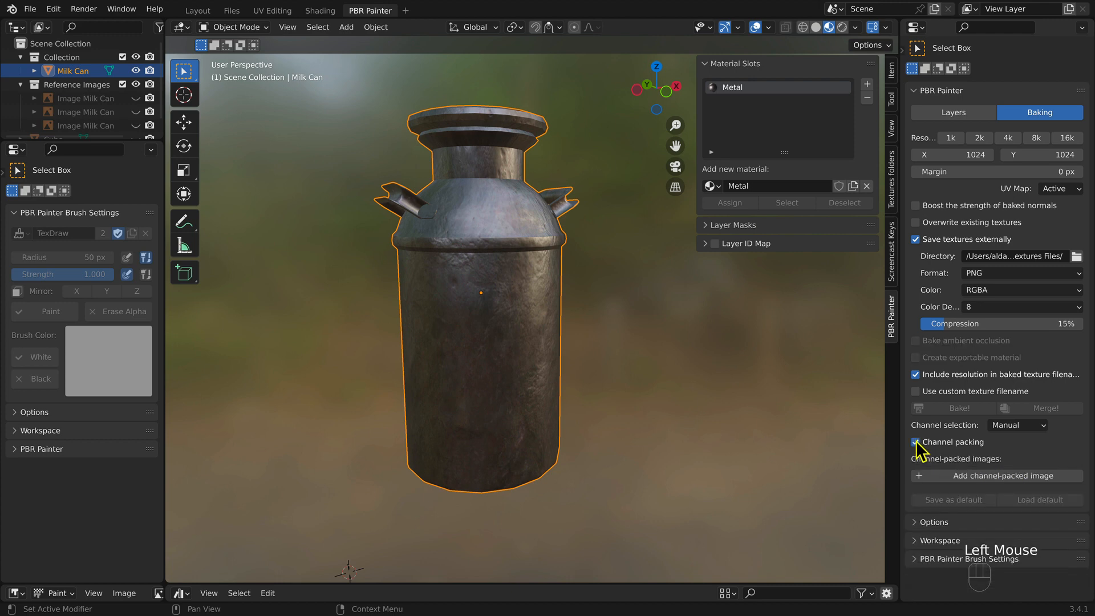
pyautogui.click(941, 479)
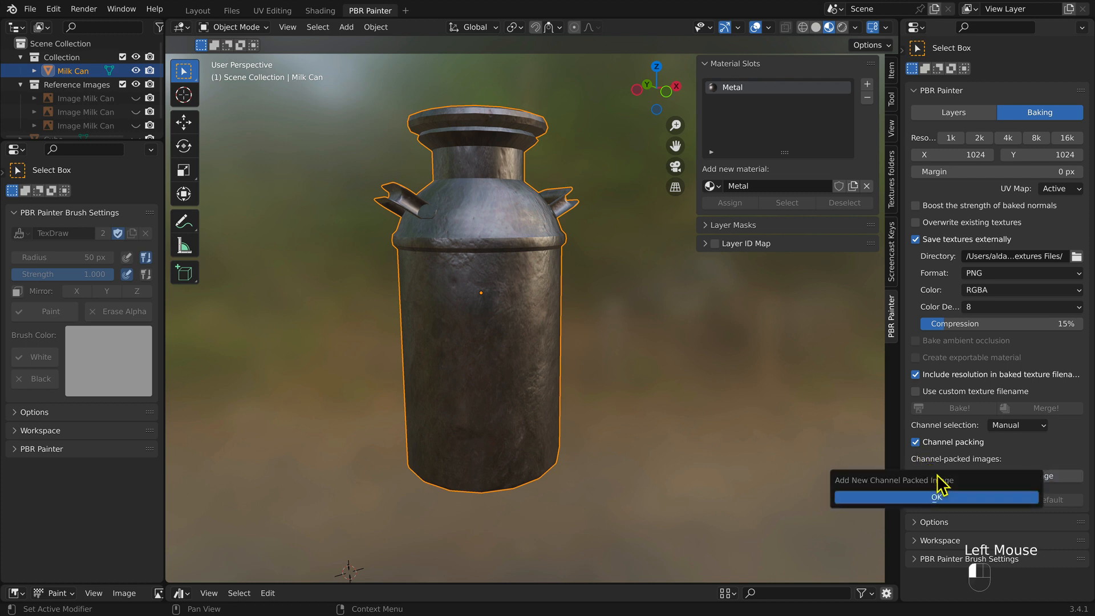
pyautogui.click(918, 497)
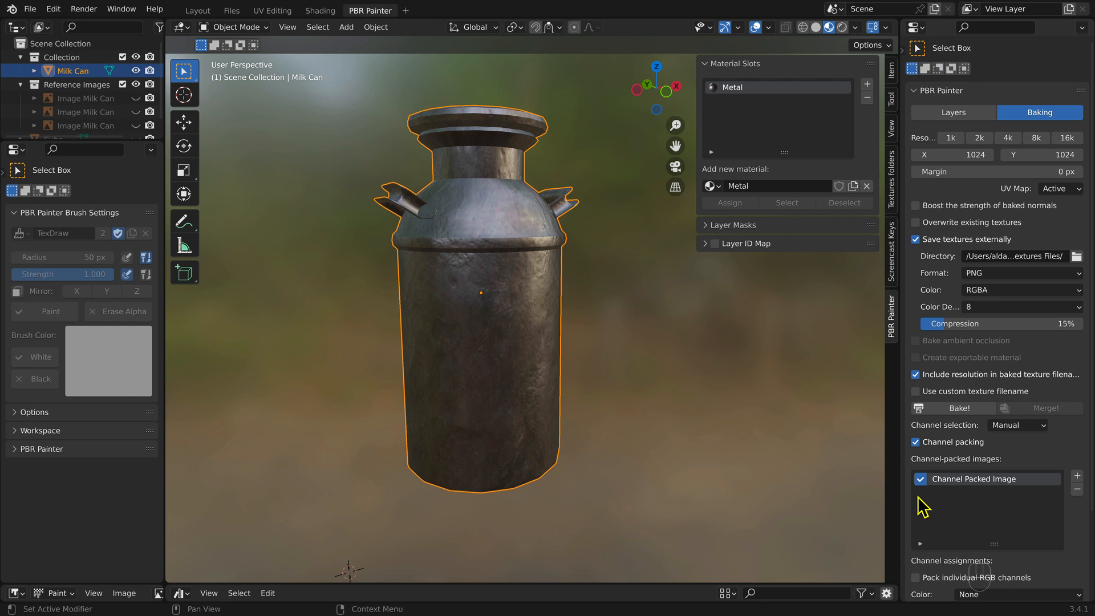
# Step: Pack individual RGB channels with Roughness in green and Metallic in alpha, and bake the channel-packed image
pyautogui.scroll(-5, 927, 502)
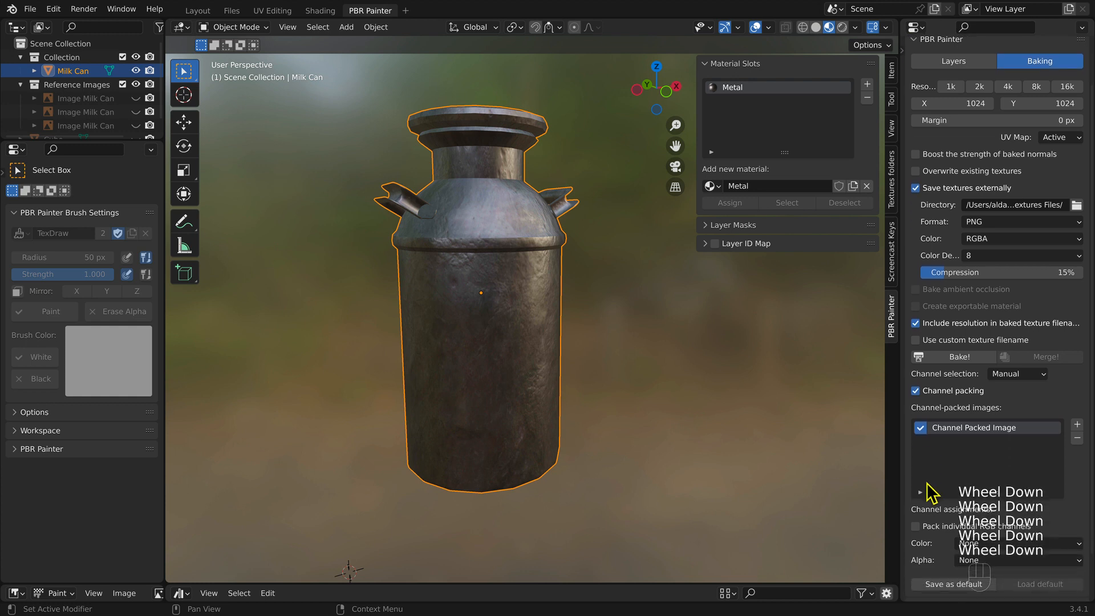
pyautogui.scroll(-2, 927, 477)
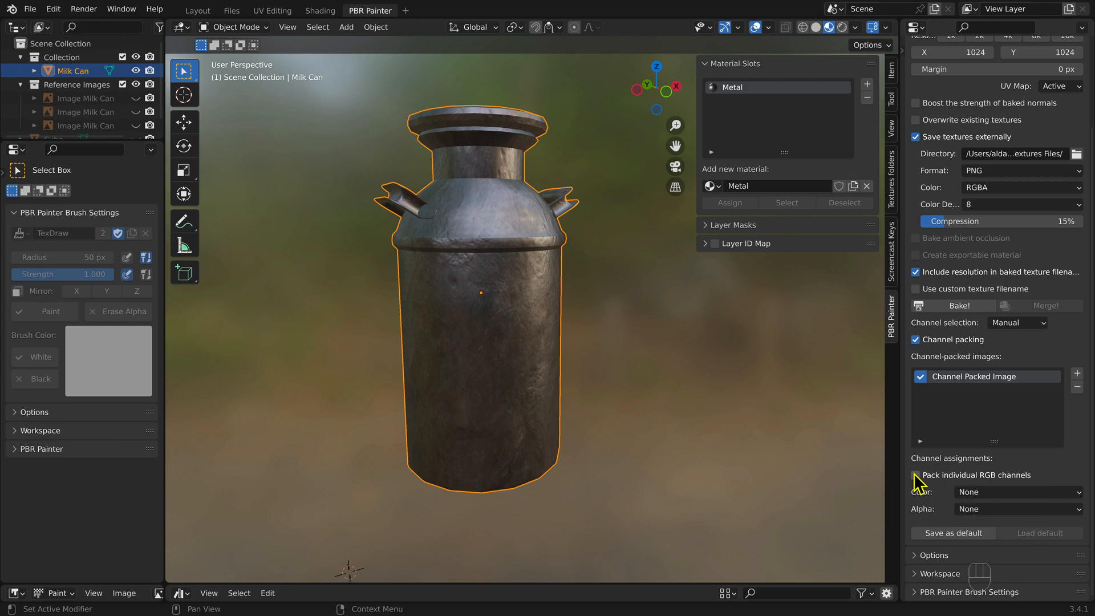
pyautogui.click(916, 475)
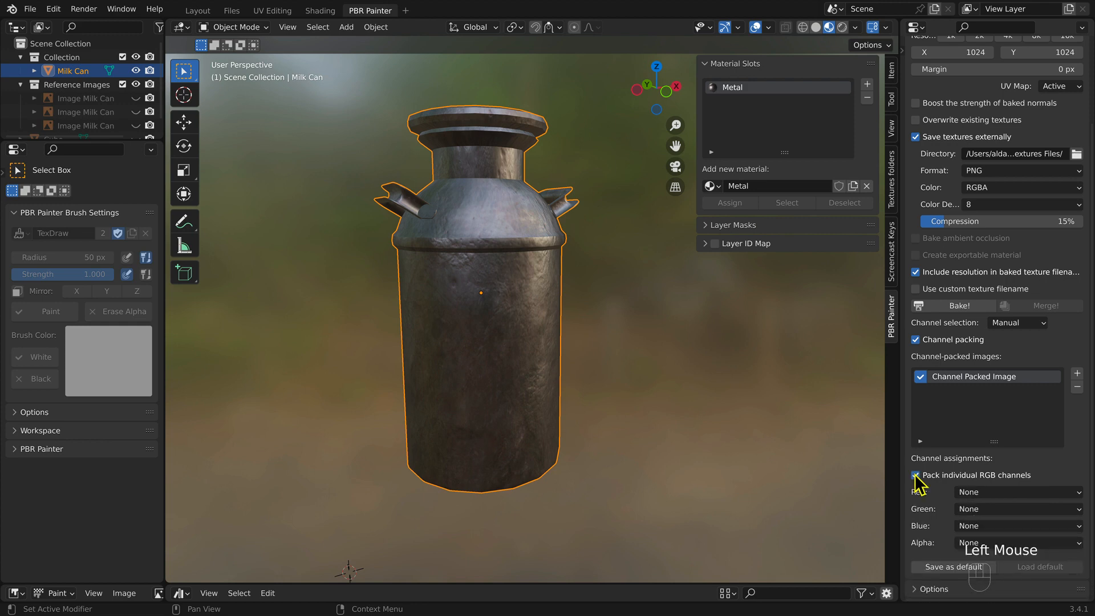
pyautogui.click(1077, 509)
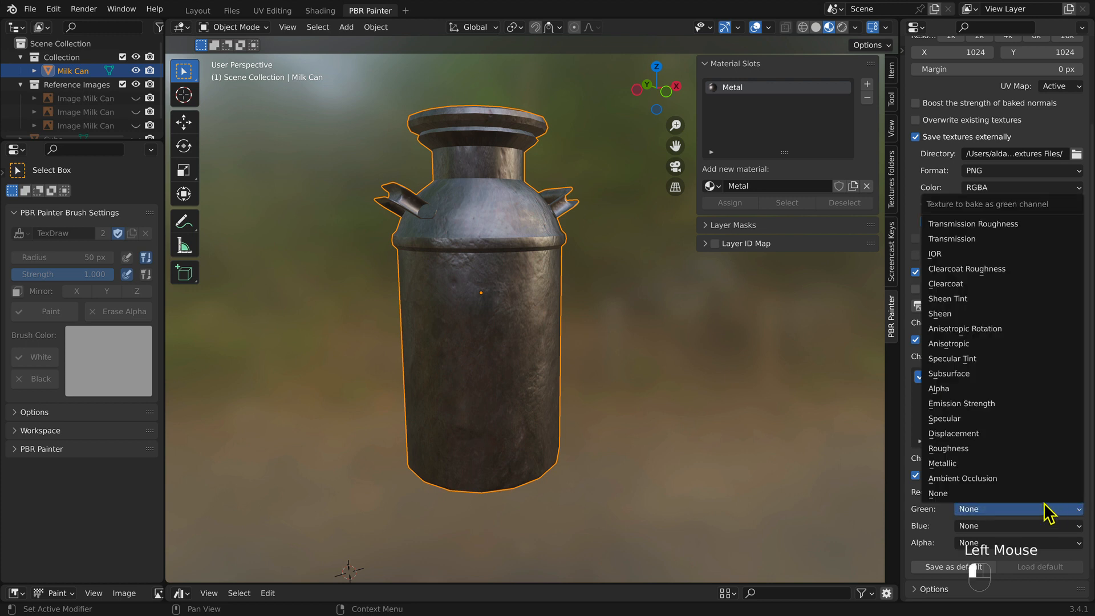
pyautogui.click(960, 450)
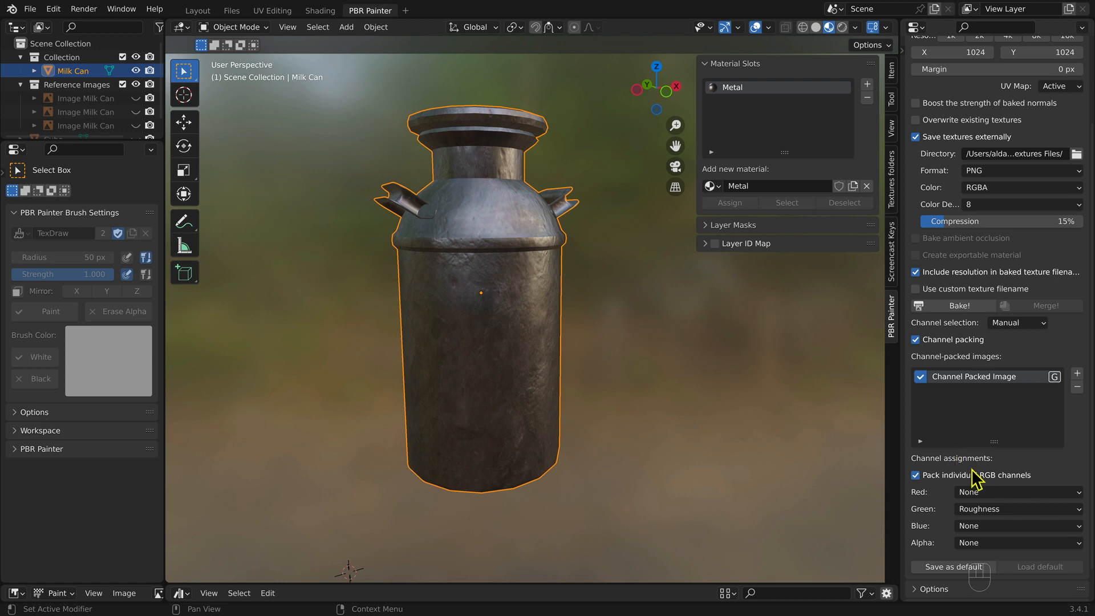
pyautogui.click(1077, 543)
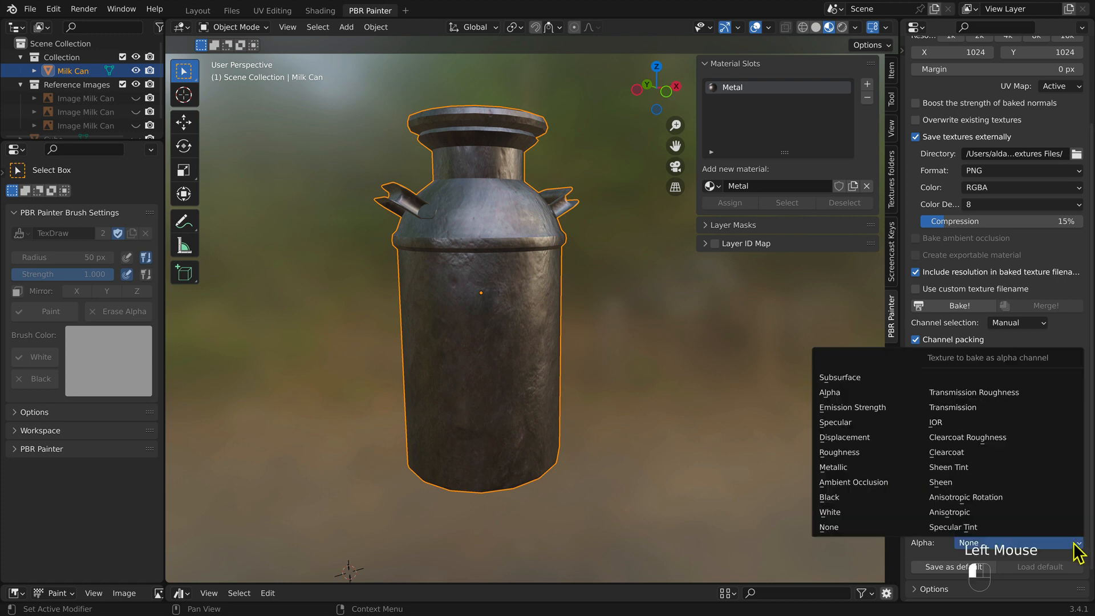
pyautogui.click(833, 468)
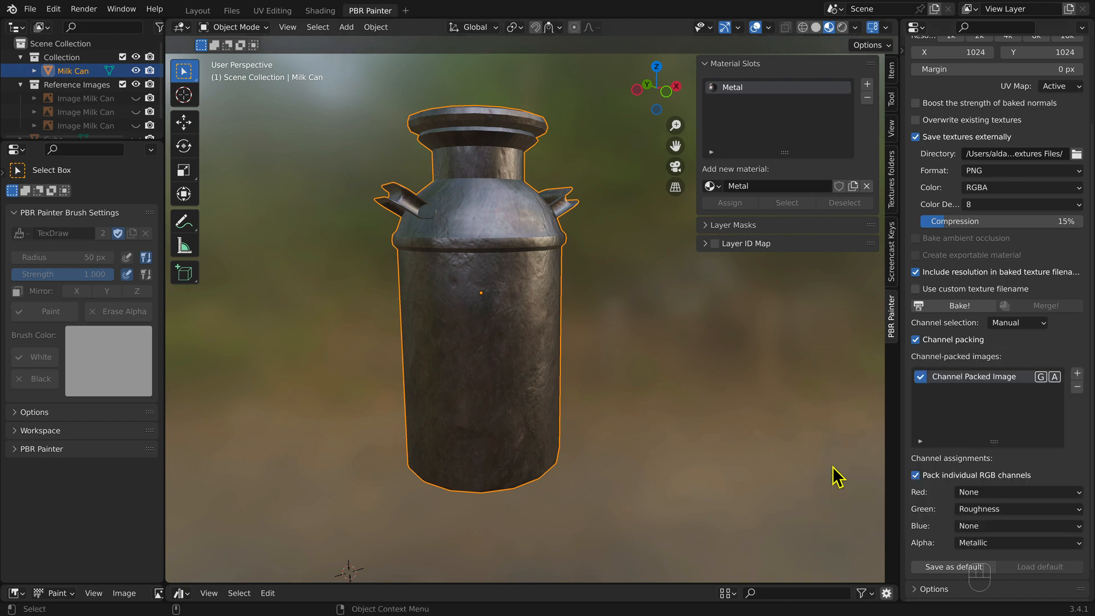
pyautogui.click(933, 310)
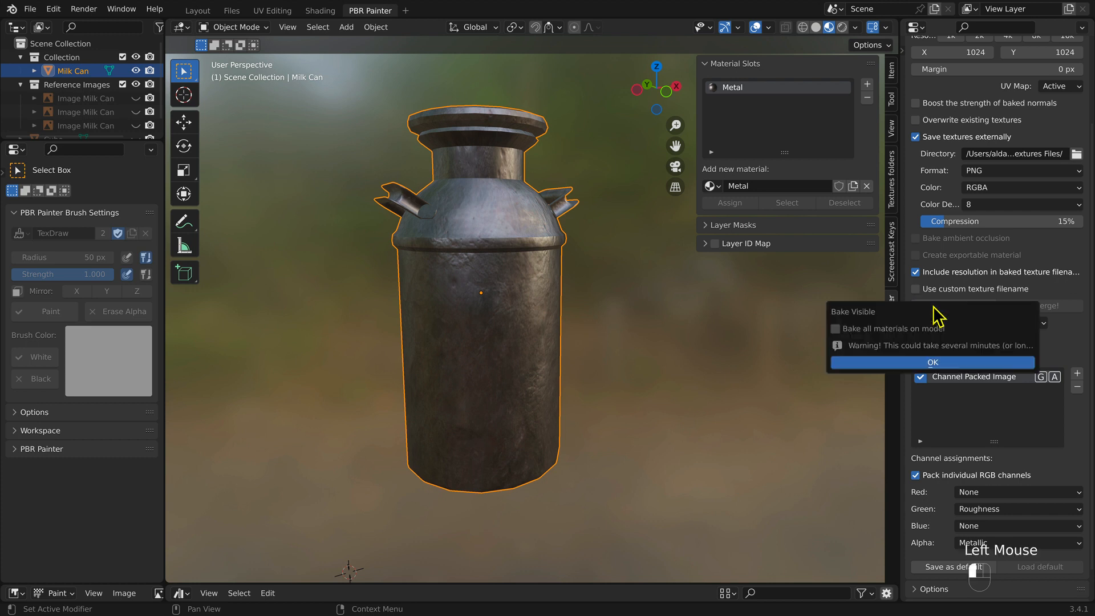
pyautogui.click(865, 362)
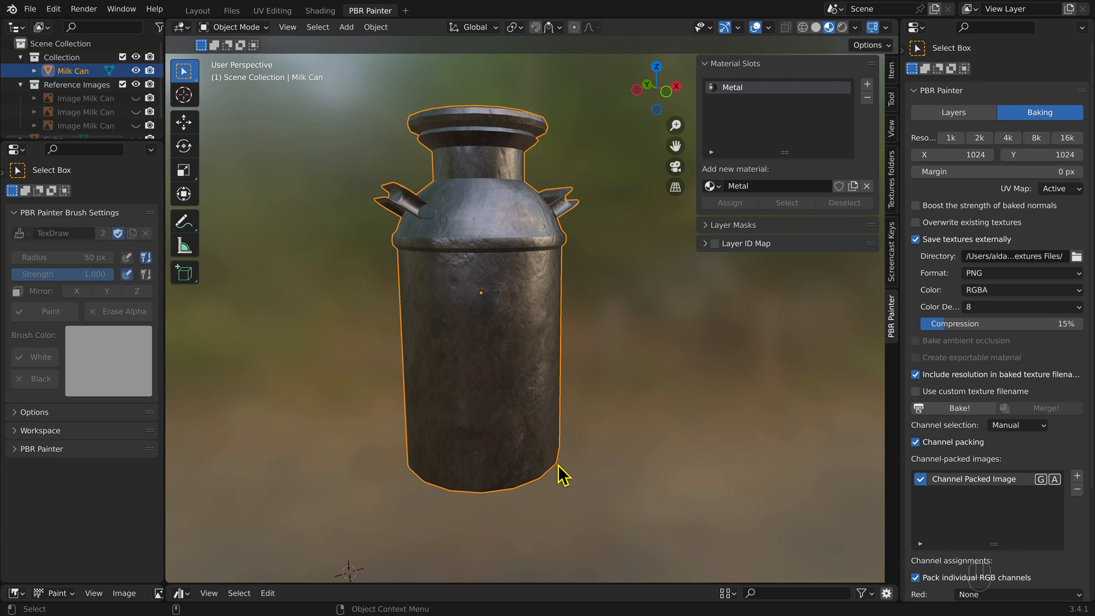
# Step: Bake the Base Color, Roughness and Normal channels with channel packing disabled, creating a new exportable material
pyautogui.click(915, 443)
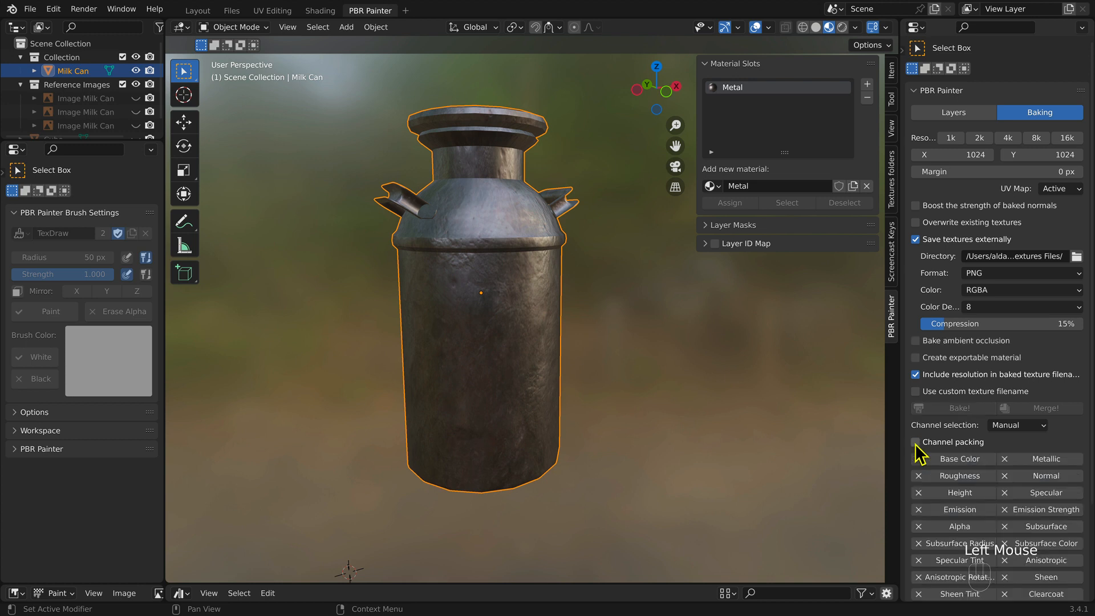
pyautogui.click(916, 358)
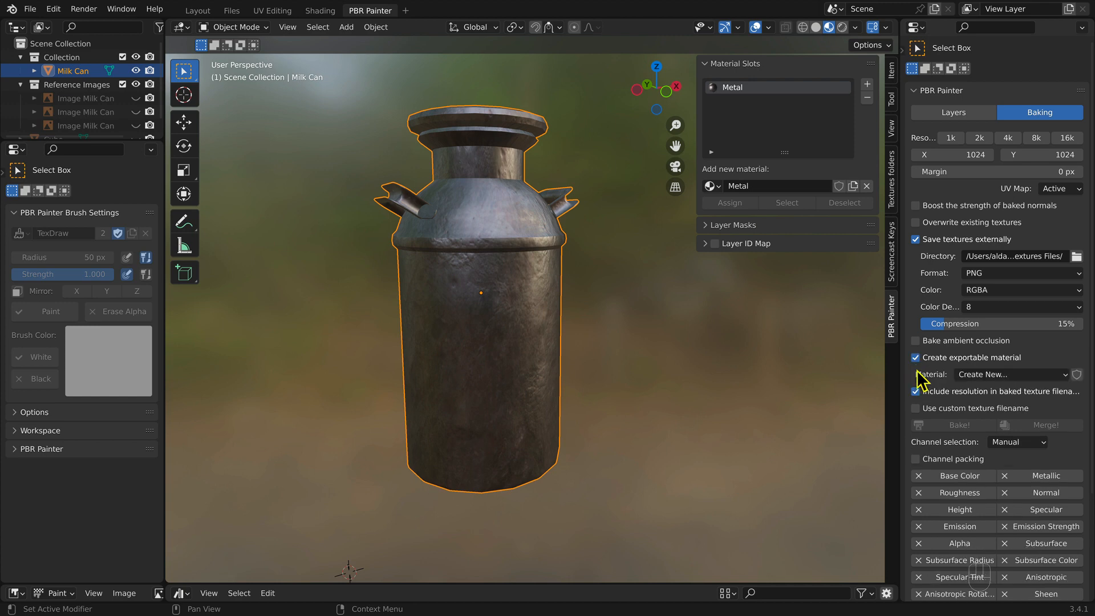
pyautogui.click(952, 479)
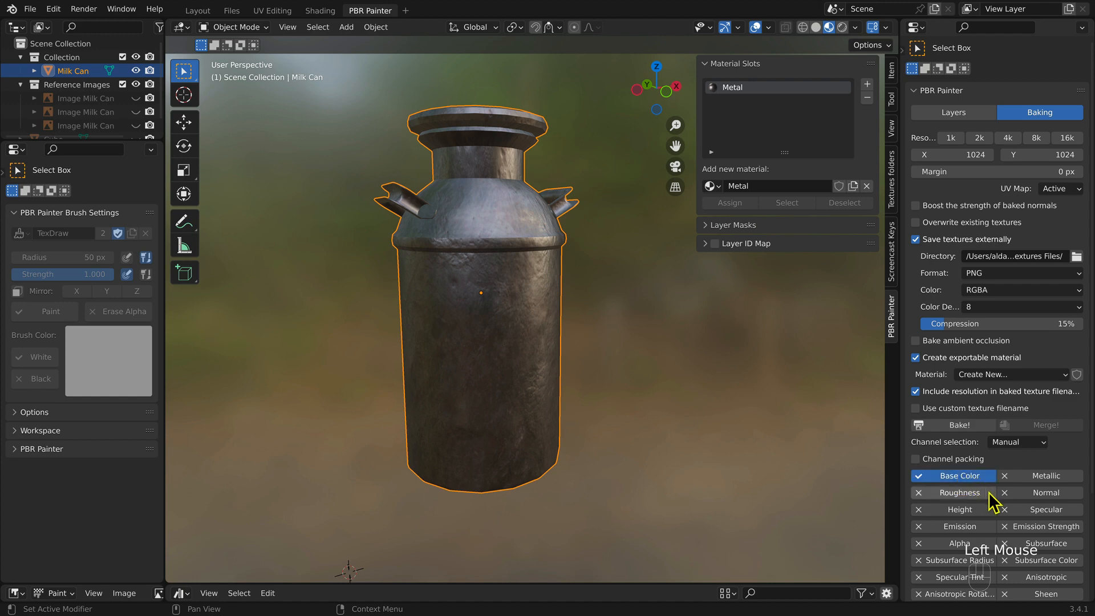
pyautogui.click(987, 492)
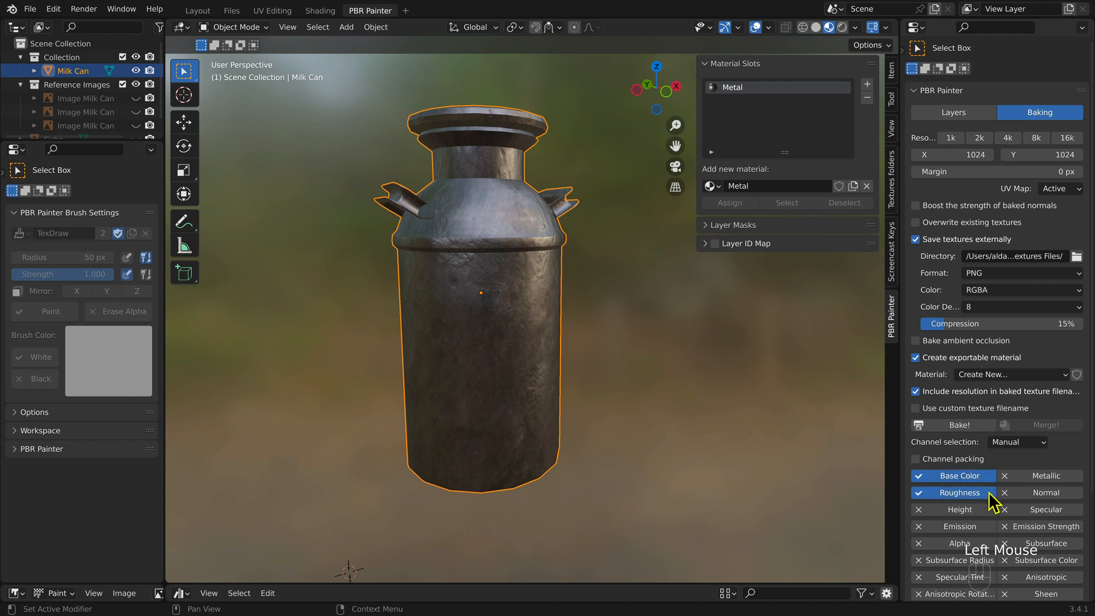
pyautogui.click(1072, 494)
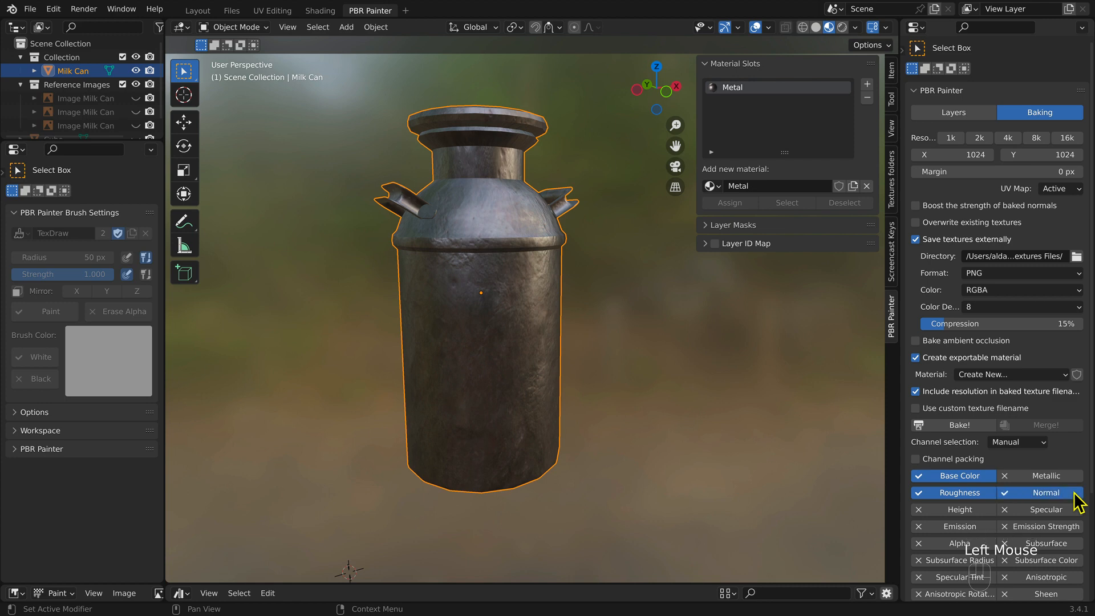
pyautogui.click(941, 433)
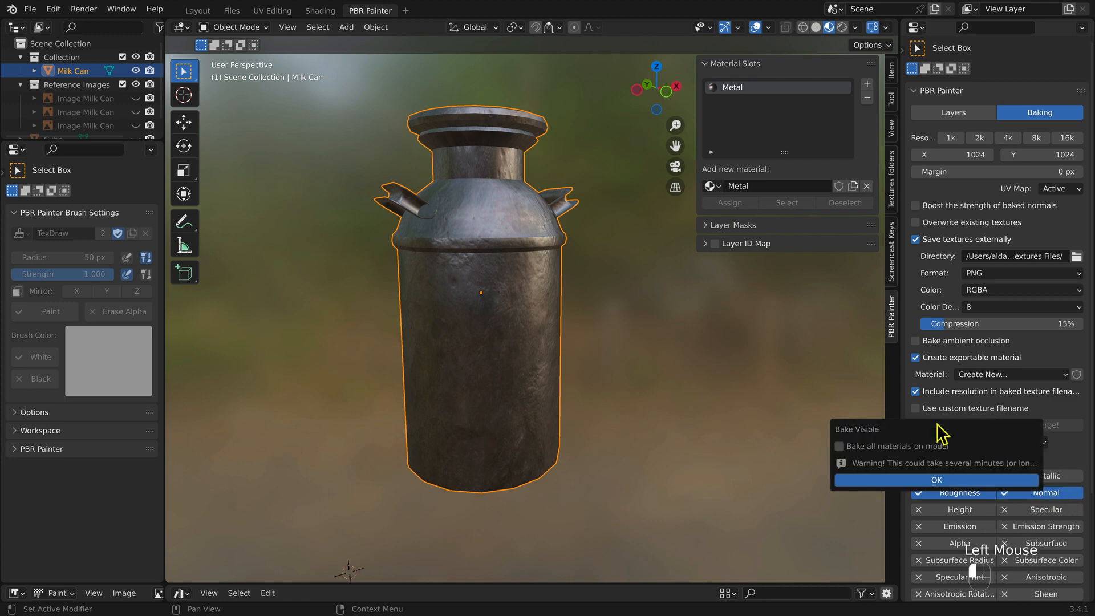
pyautogui.click(881, 481)
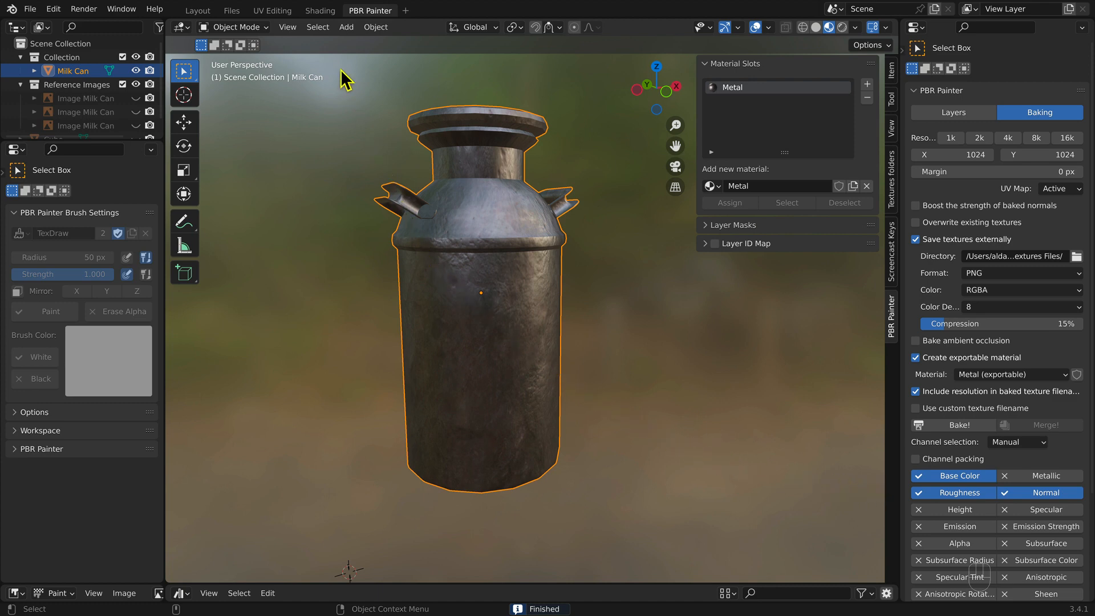
# Step: Switch to the Shading workspace and assign the Metal (exportable) material to the milk can
pyautogui.click(319, 11)
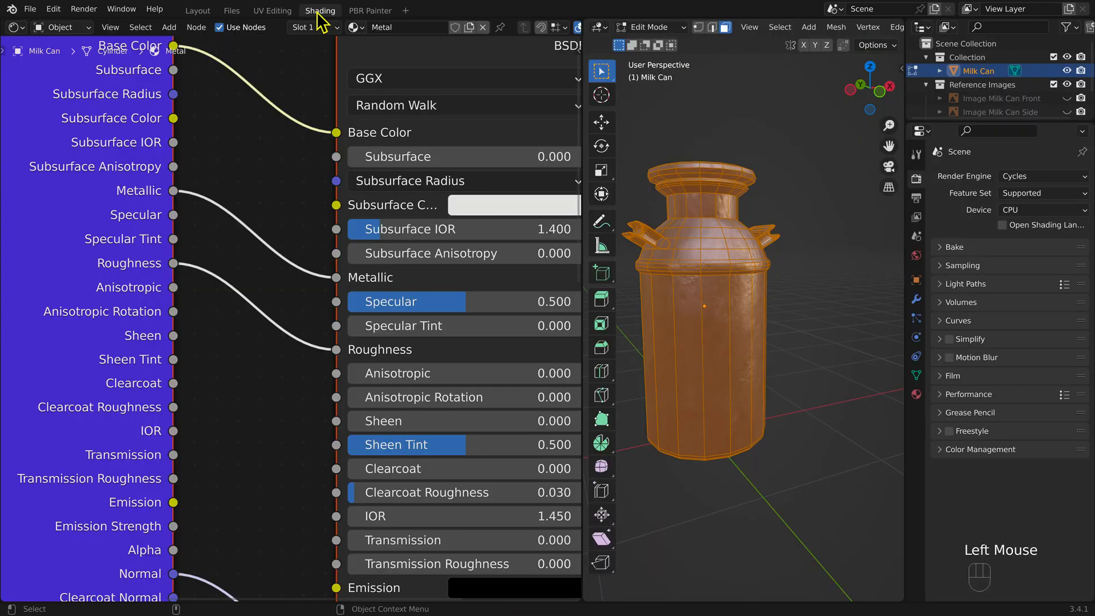
pyautogui.click(354, 27)
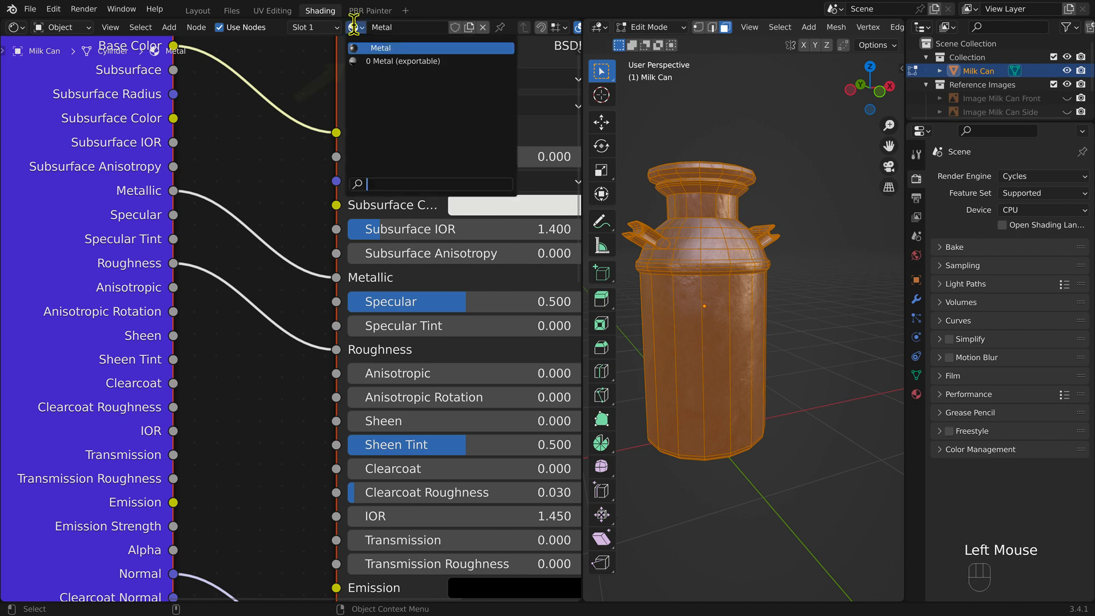
pyautogui.click(476, 60)
pyautogui.scroll(-5, 282, 259)
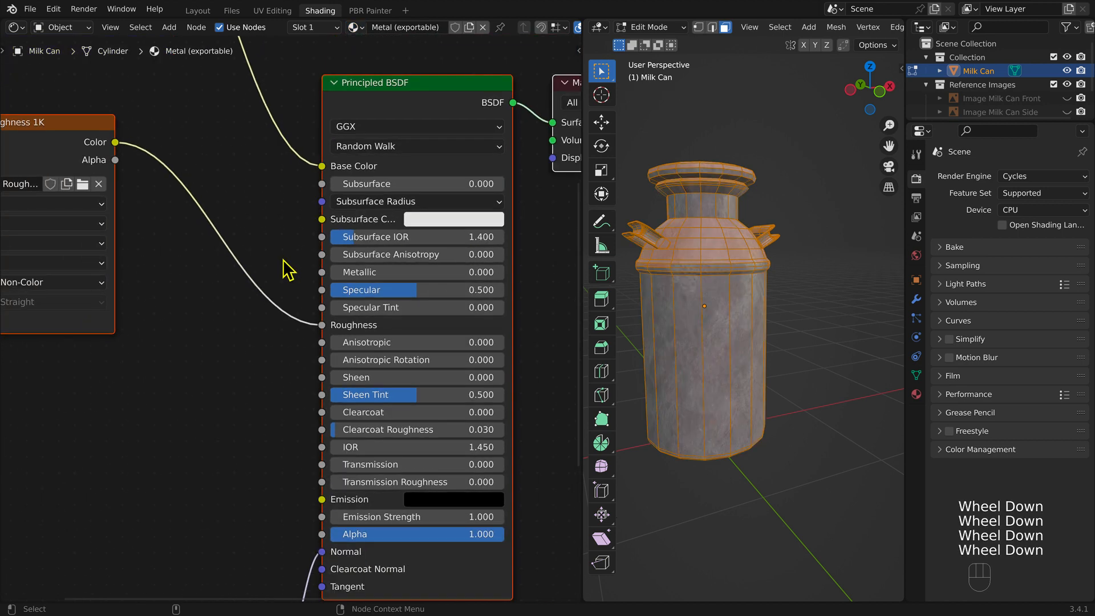
pyautogui.scroll(-2, 256, 303)
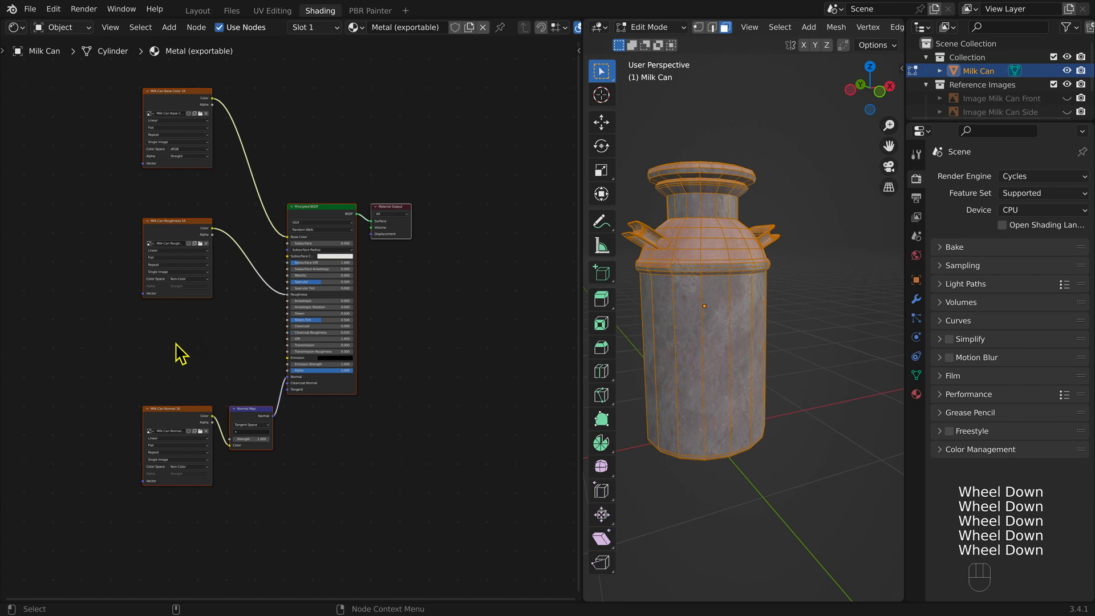
# Step: Move the normal texture and Normal Map nodes up and the base color texture node down, closer to the roughness texture node
pyautogui.moveTo(97, 364); pyautogui.dragTo(284, 520)
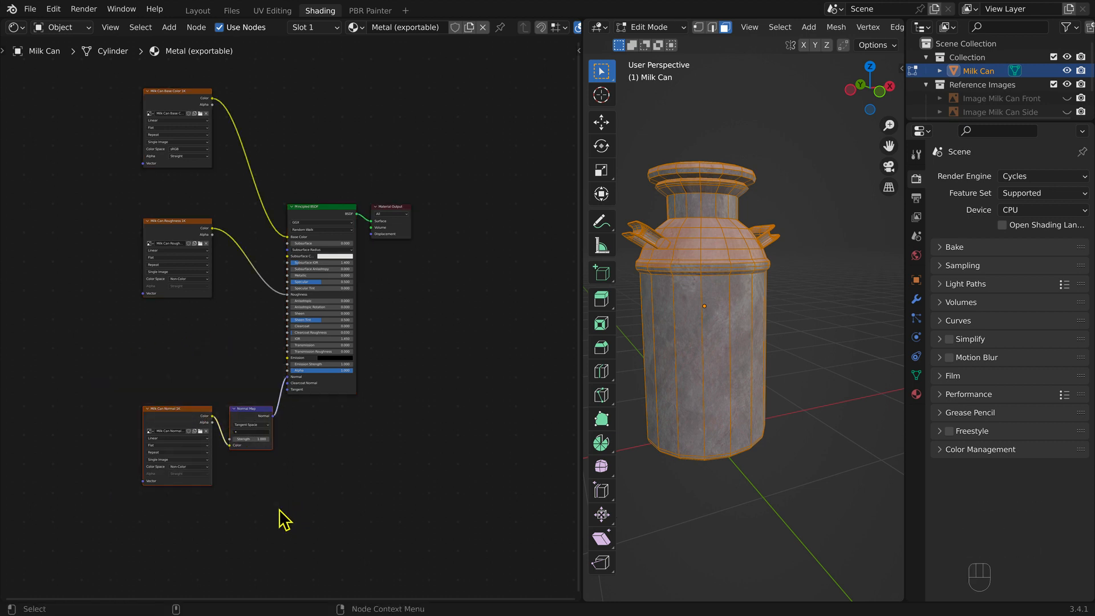
pyautogui.press('g')
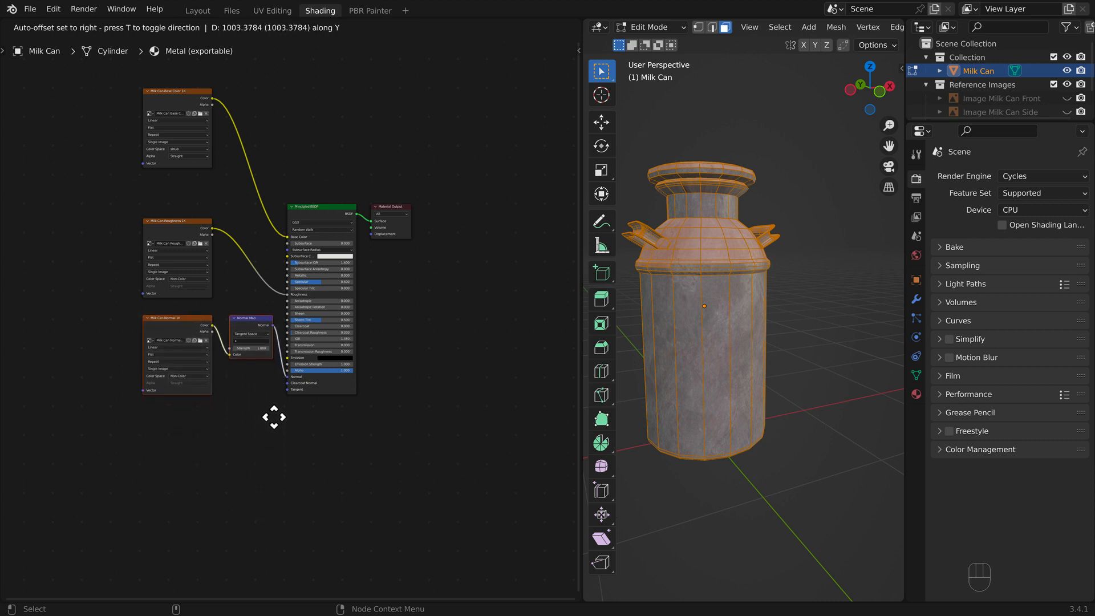
pyautogui.click(271, 413)
pyautogui.click(192, 94)
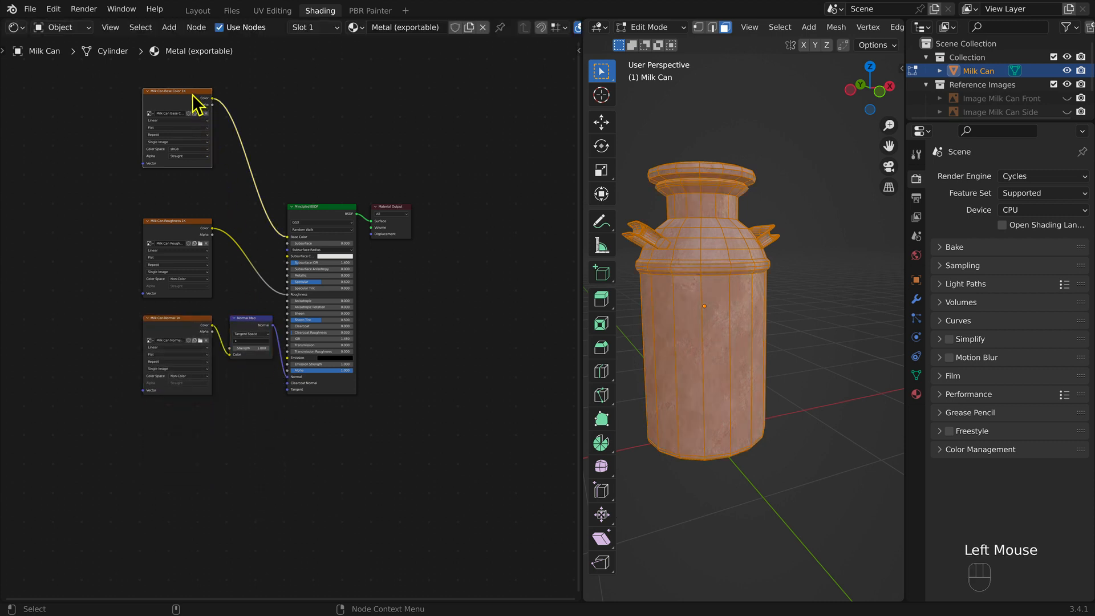
pyautogui.press('g')
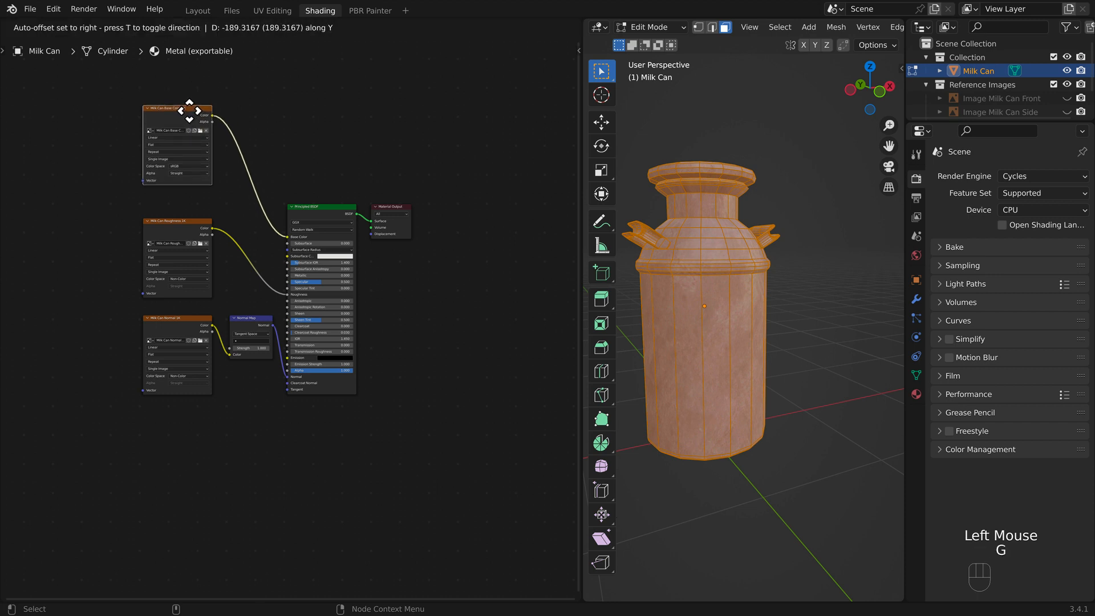
pyautogui.click(187, 122)
# Step: Move all three texture nodes and the Normal Map node down together beside the Principled BSDF node, and deselect them
pyautogui.moveTo(76, 96); pyautogui.dragTo(282, 441)
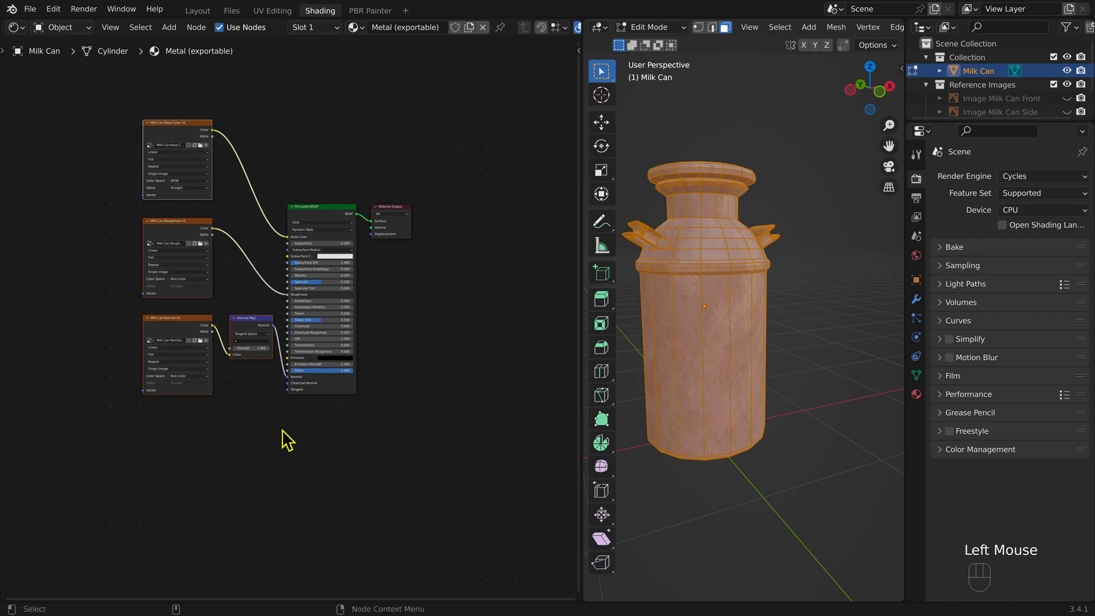
pyautogui.press('g')
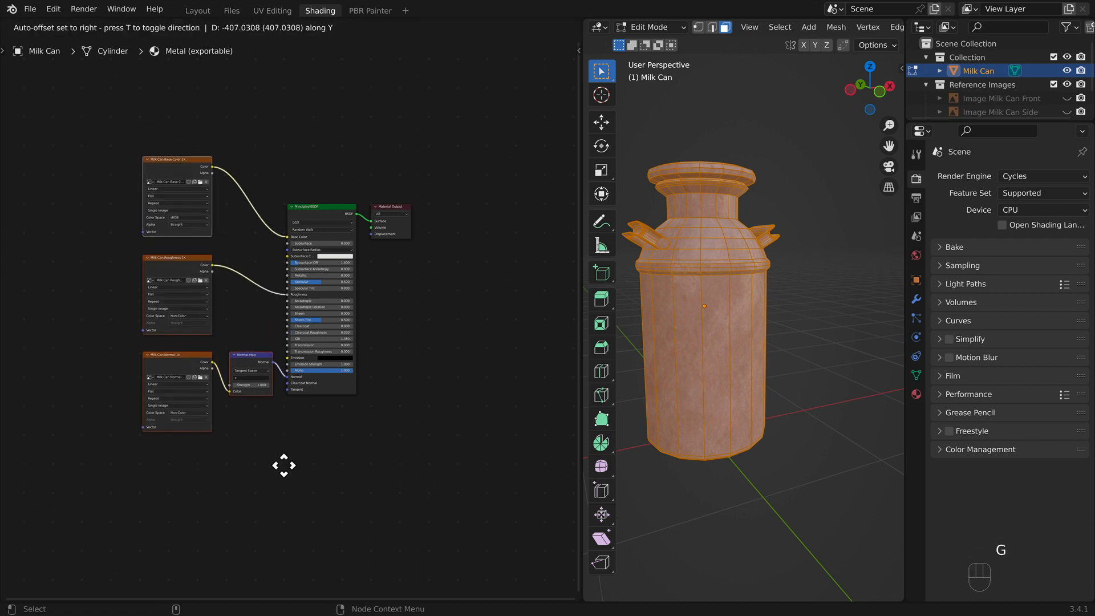
pyautogui.click(284, 467)
pyautogui.scroll(2, 245, 301)
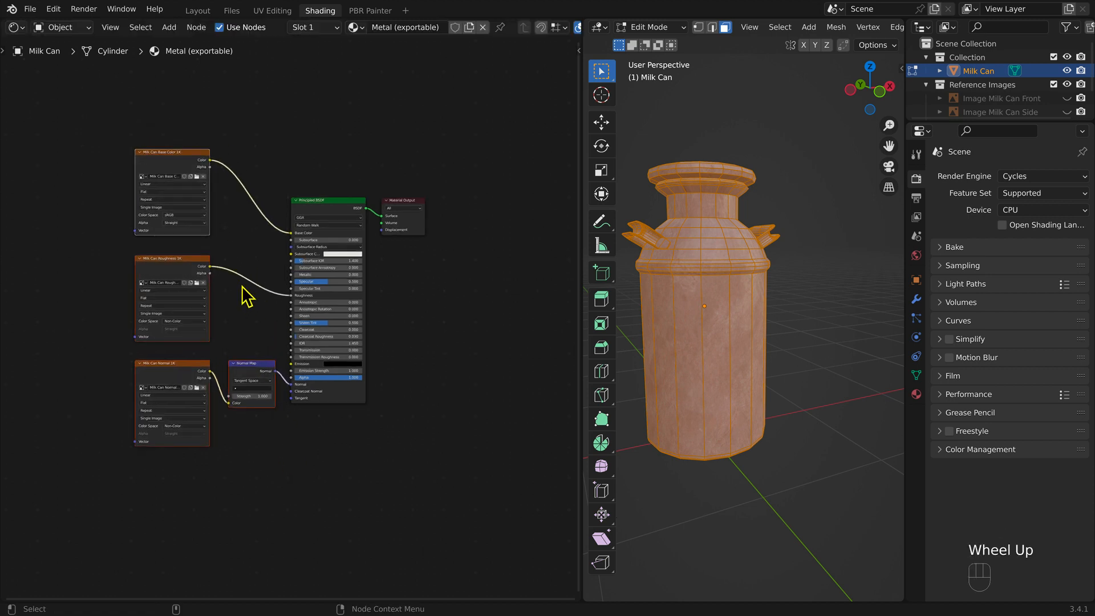
pyautogui.scroll(2, 242, 287)
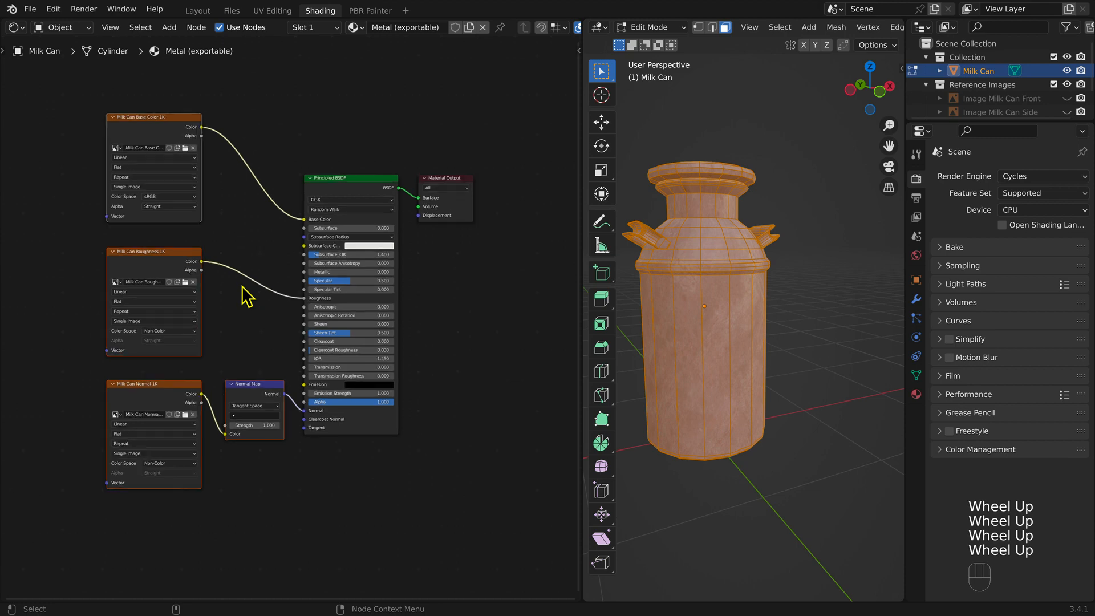
pyautogui.scroll(3, 247, 295)
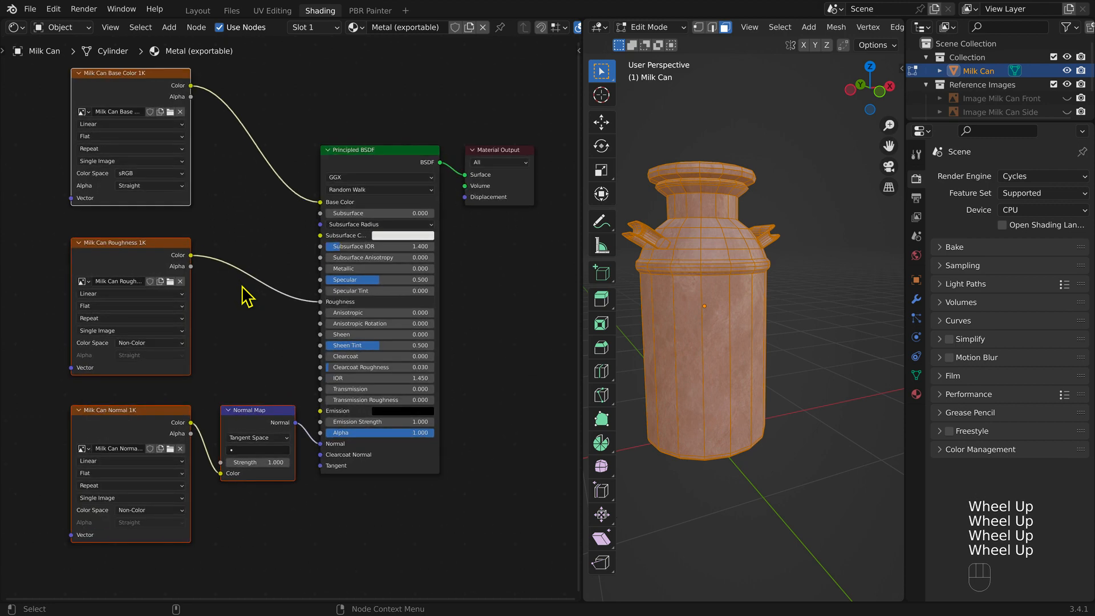
pyautogui.keyDown('alt'); pyautogui.keyDown('super'); pyautogui.moveTo(246, 296); pyautogui.dragTo(253, 314); pyautogui.keyUp('super'); pyautogui.keyUp('alt')
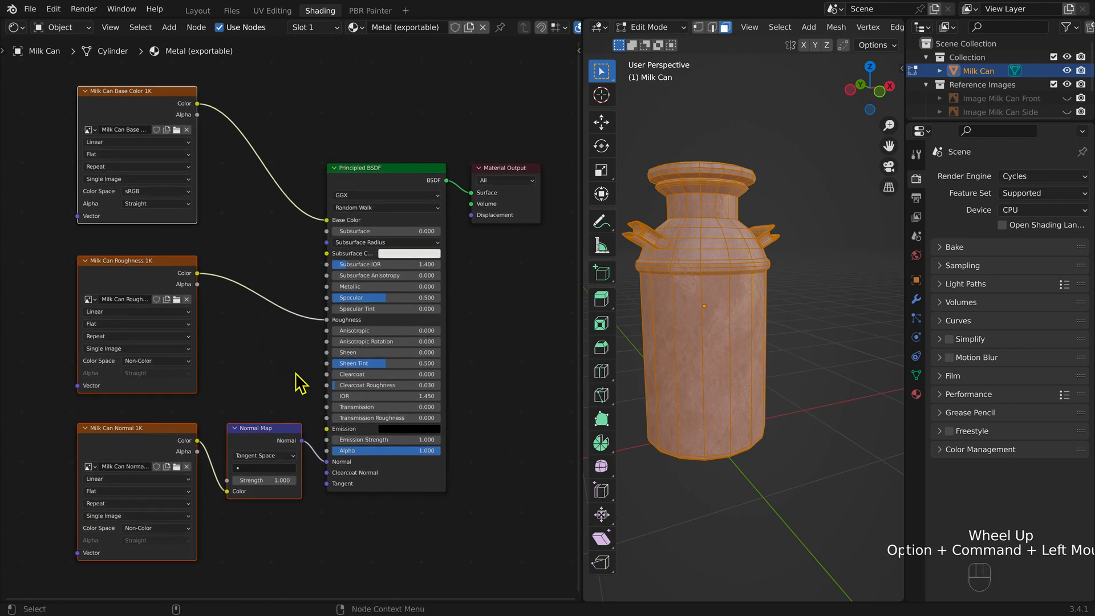
pyautogui.click(450, 502)
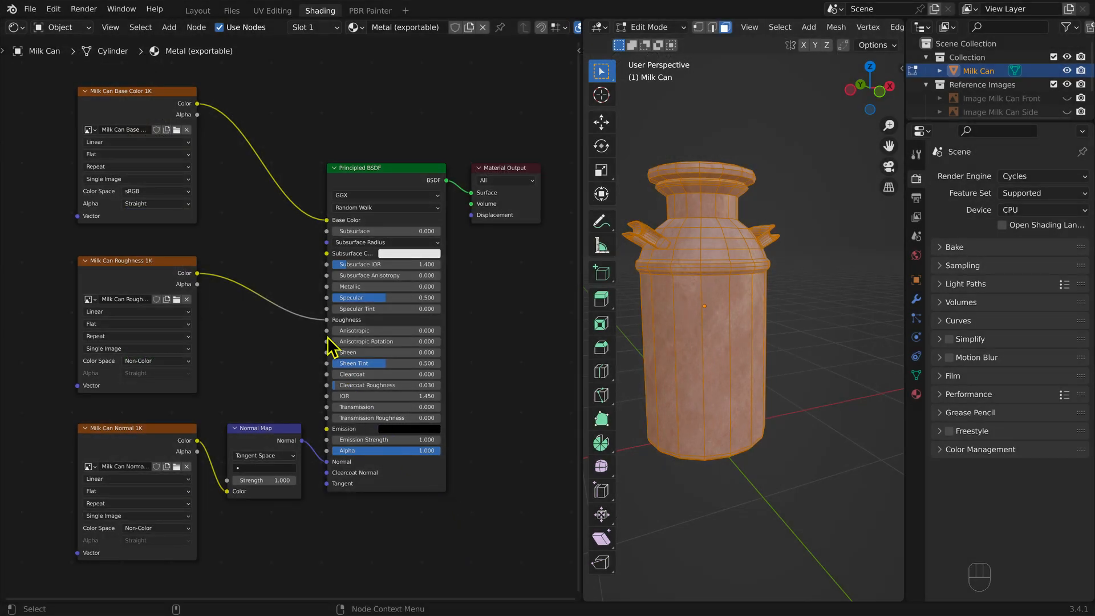
# Step: Replace the image in the base color texture node with diffuse.png from the Textures Files folder
pyautogui.click(187, 130)
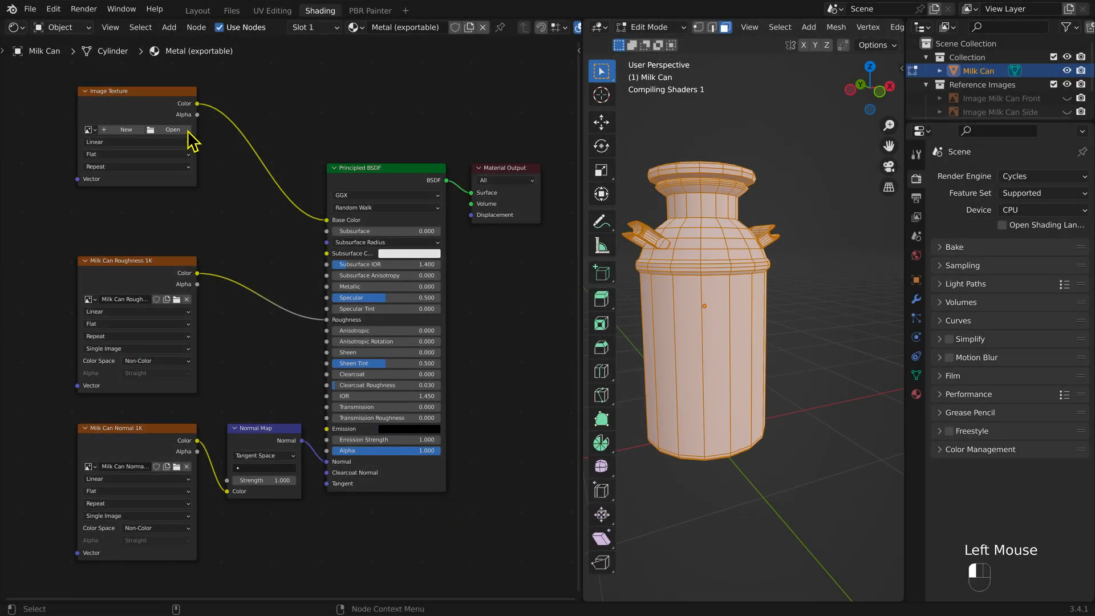
pyautogui.click(174, 131)
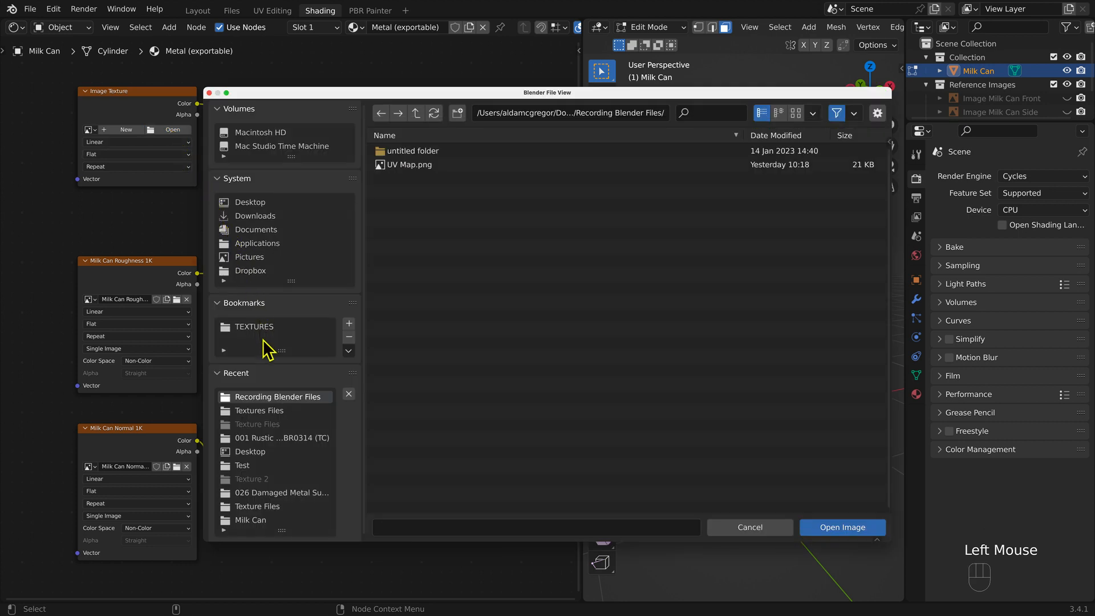
pyautogui.click(267, 411)
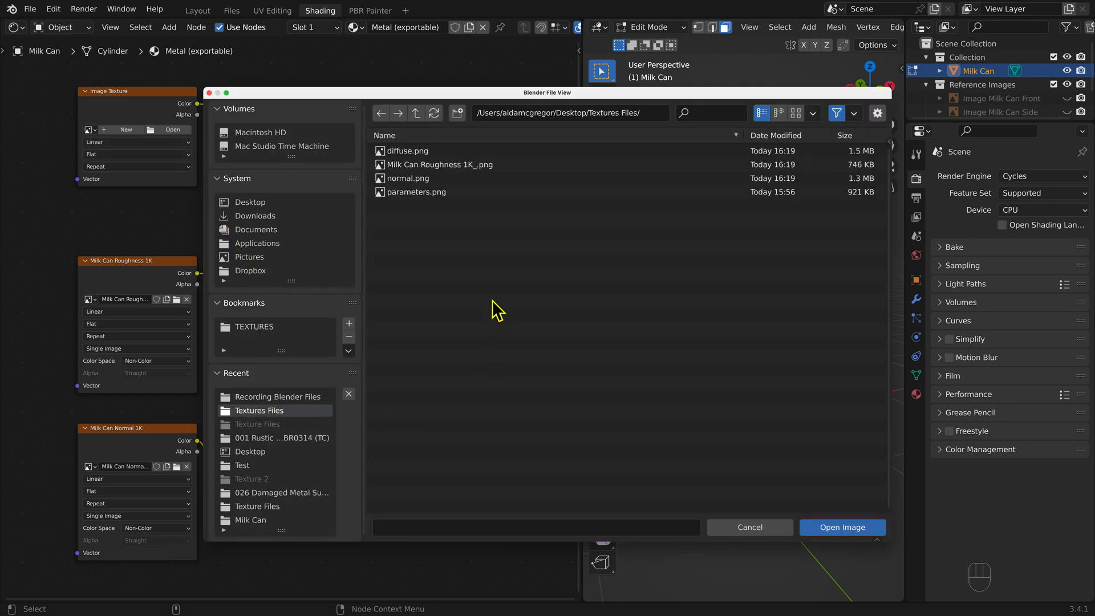
pyautogui.click(407, 151)
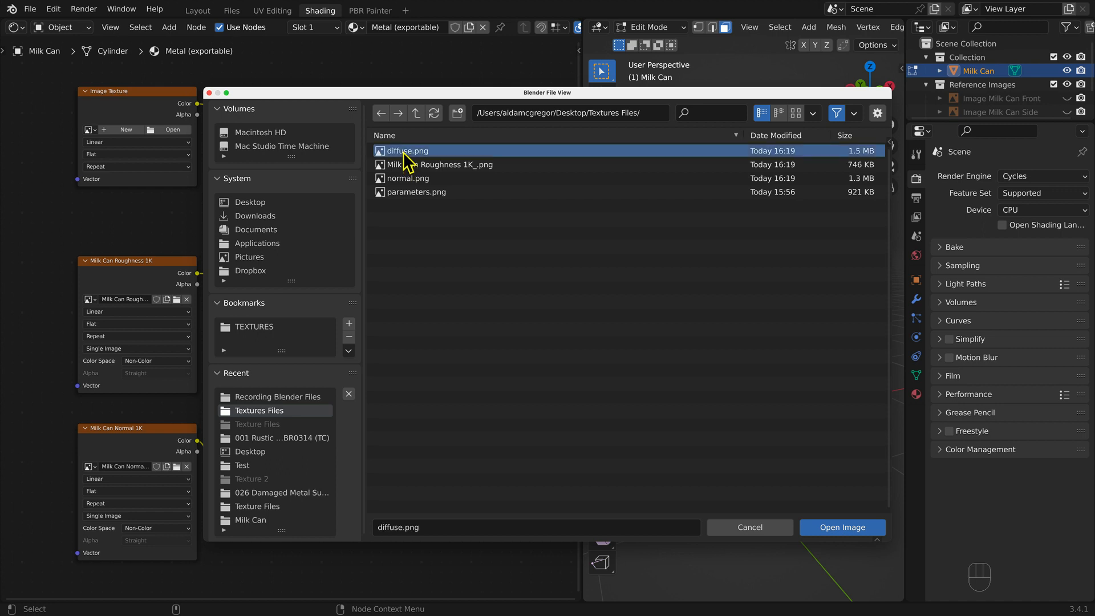
pyautogui.click(813, 530)
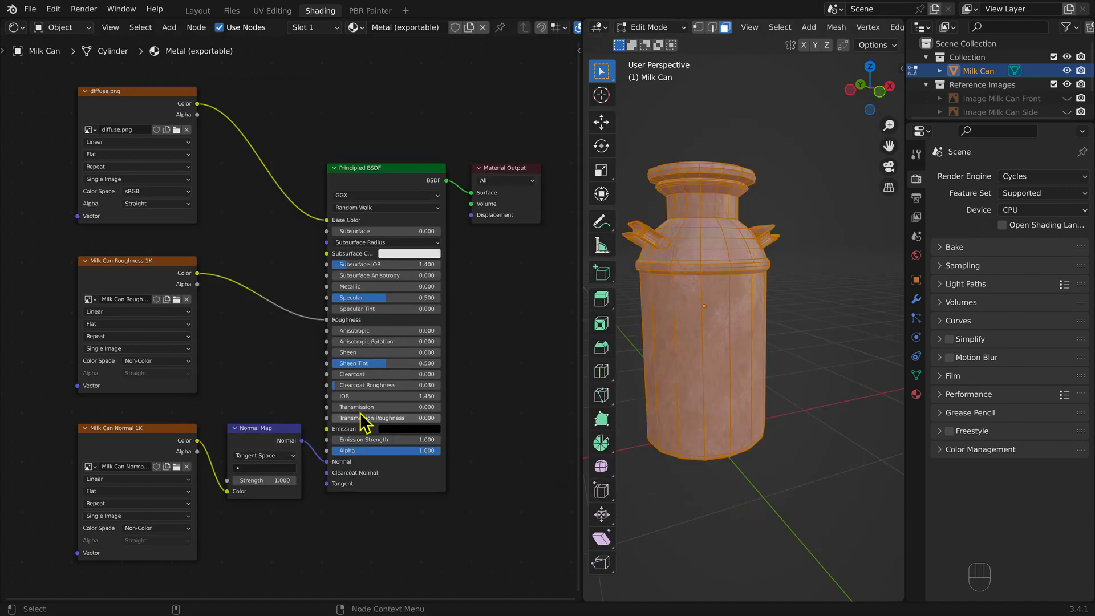
# Step: Replace the image in the roughness texture node with parameters.png from Textures Files and set its color space to Non-Color
pyautogui.click(187, 300)
pyautogui.click(173, 300)
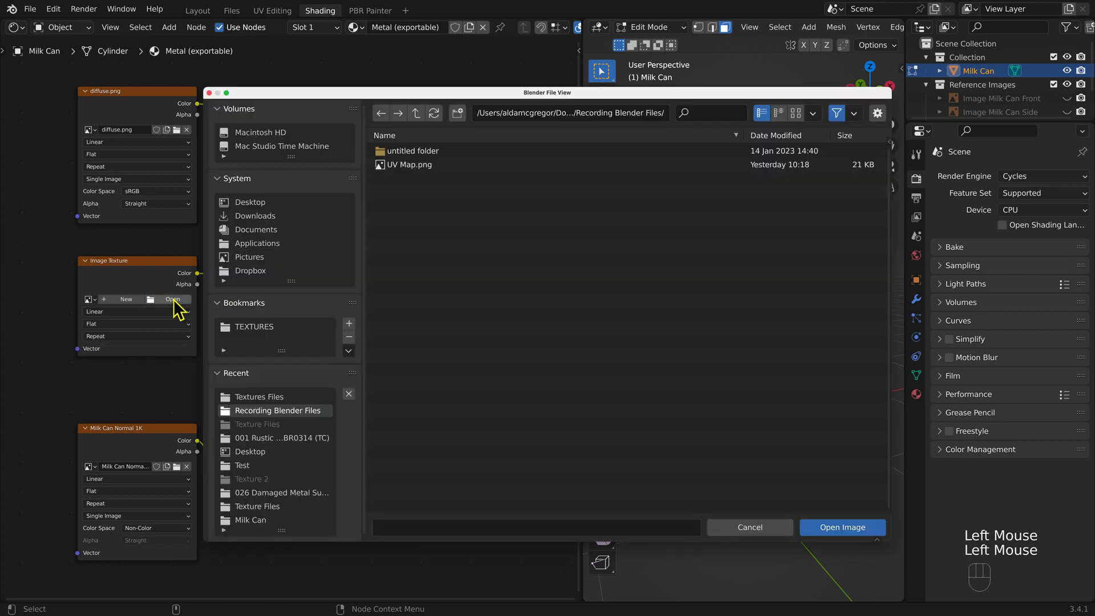
pyautogui.click(267, 397)
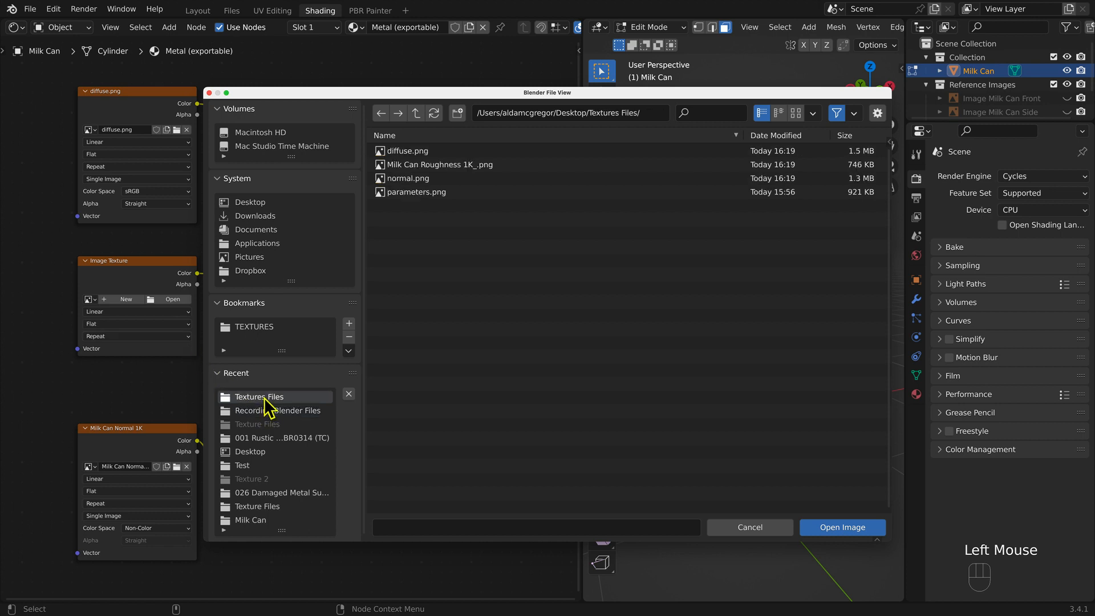
pyautogui.click(414, 193)
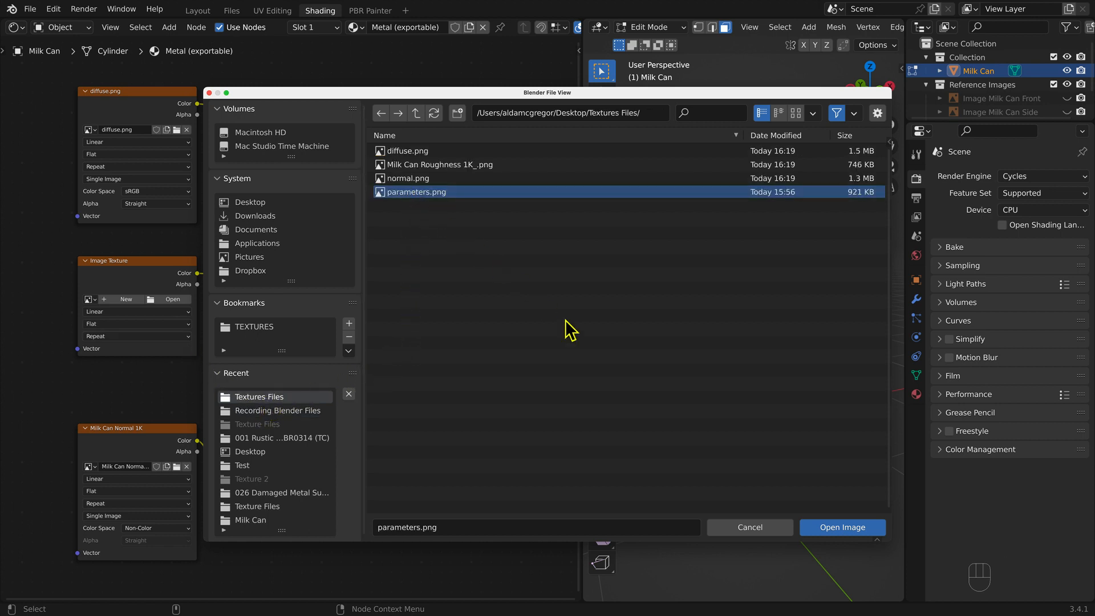
pyautogui.click(809, 529)
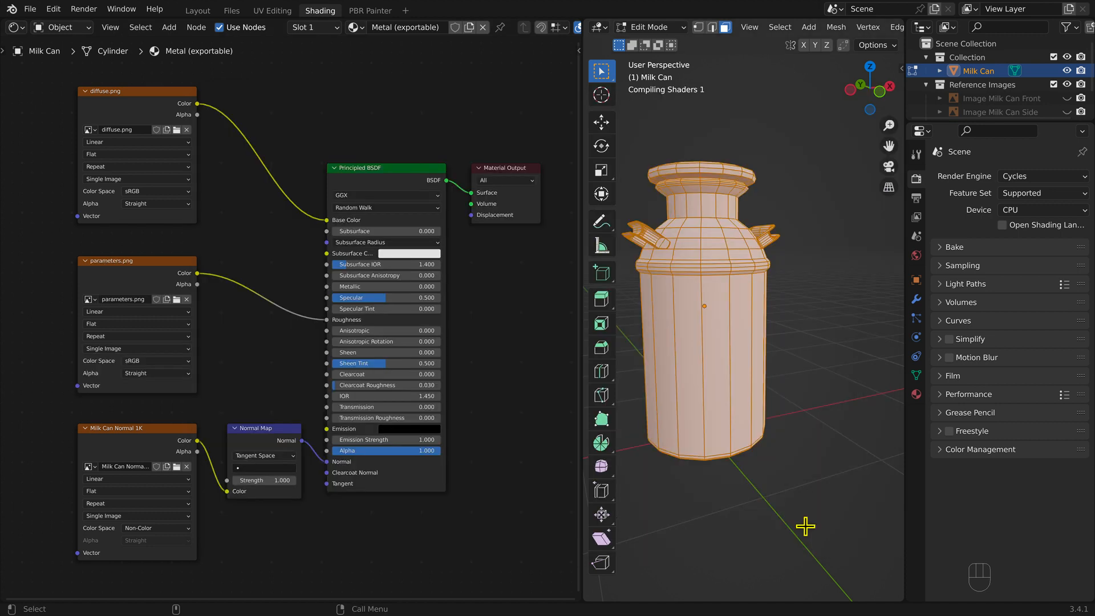
pyautogui.click(138, 361)
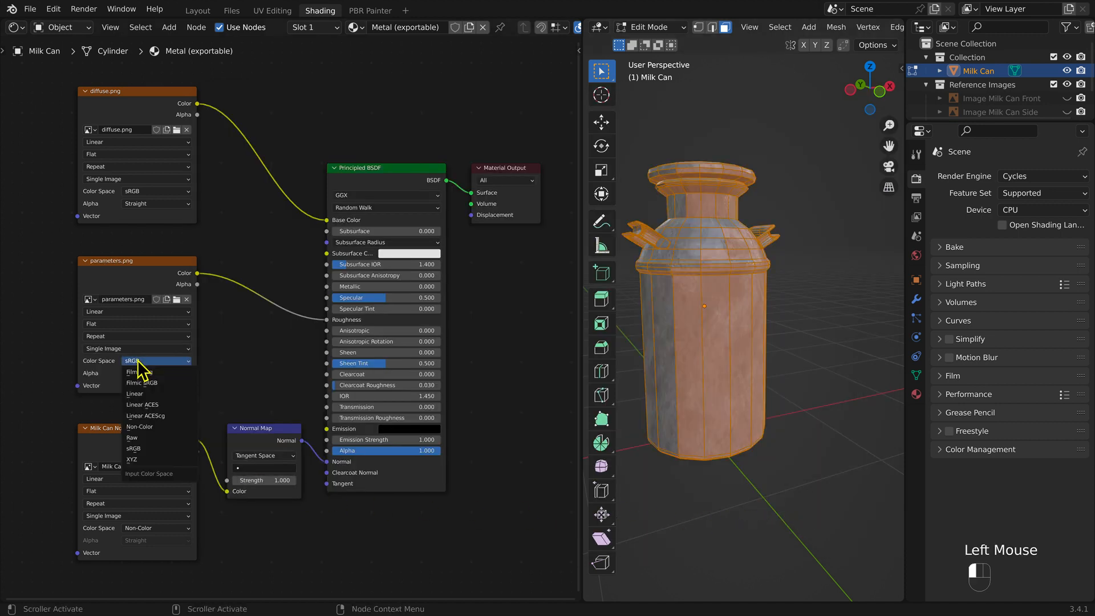
pyautogui.click(144, 426)
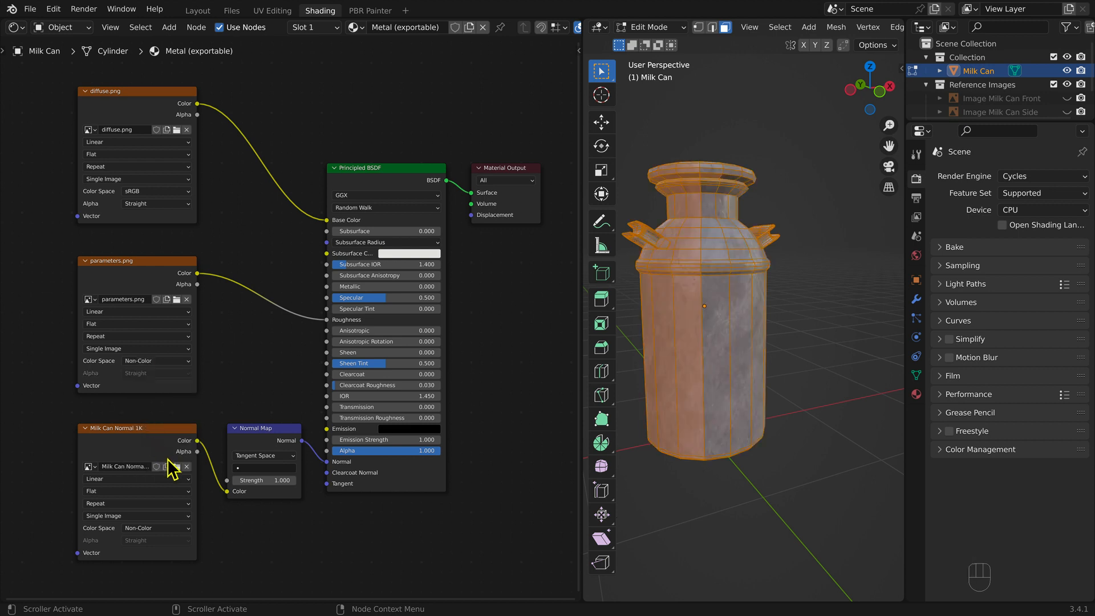
# Step: Replace the image in the normal texture node with normal.png from Textures Files and set its color space to Non-Color
pyautogui.click(187, 466)
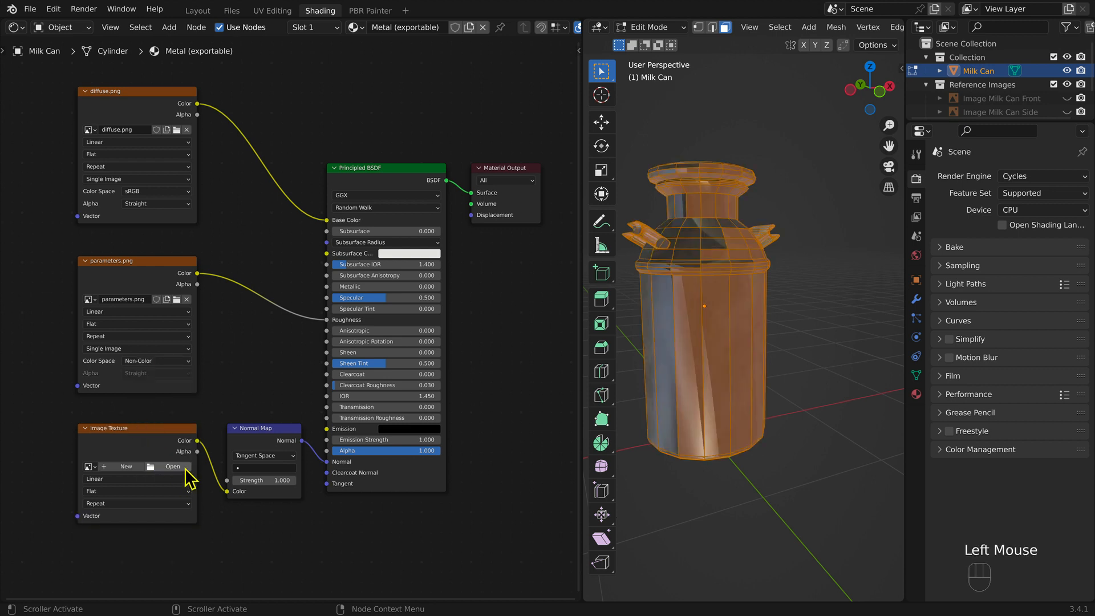
pyautogui.click(170, 467)
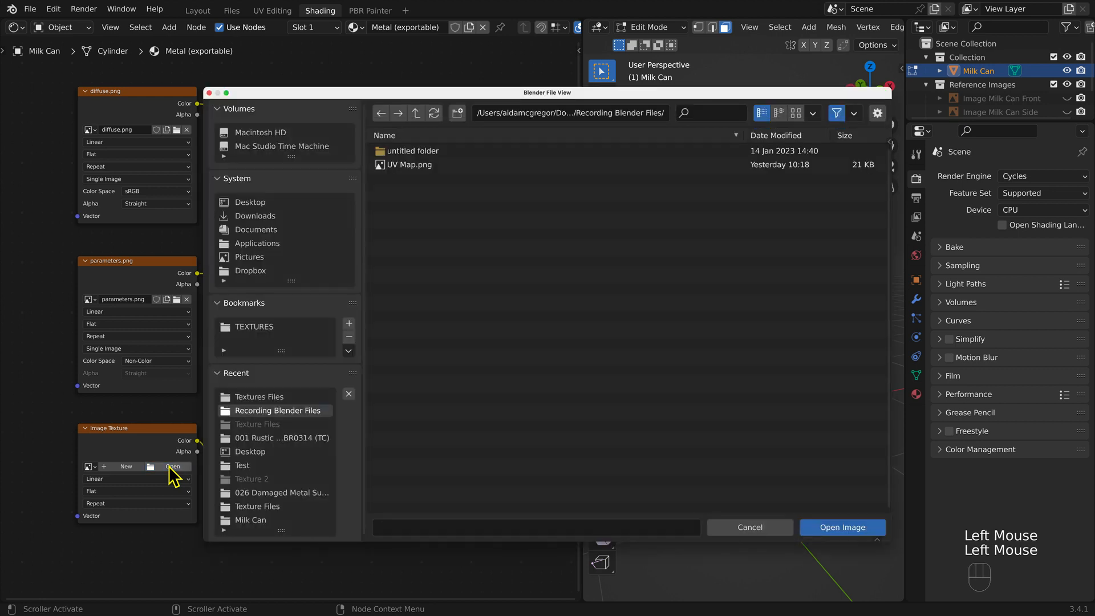
pyautogui.click(247, 397)
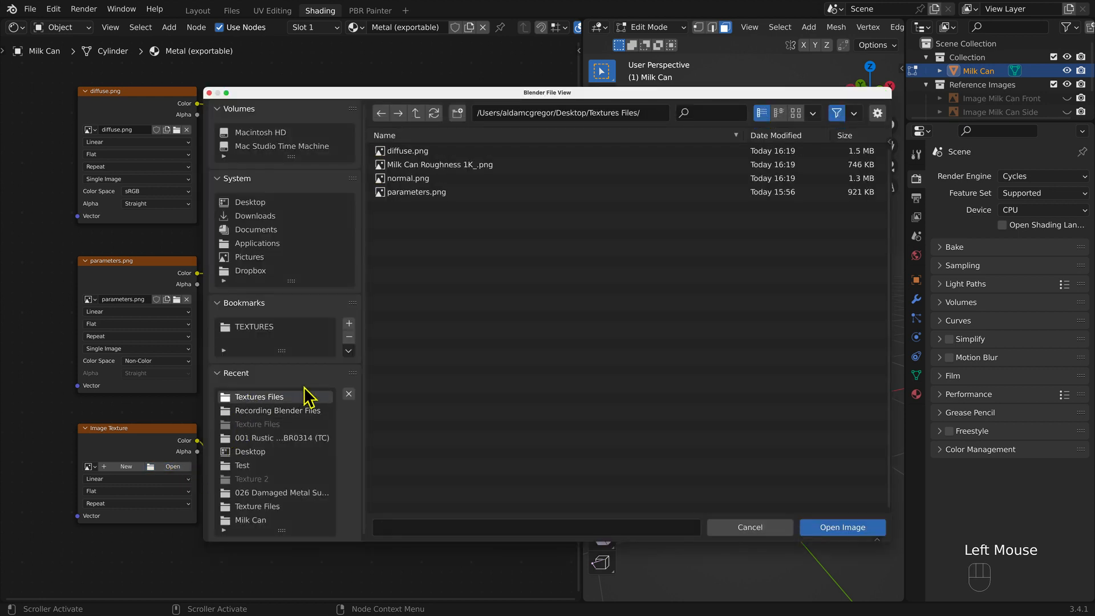
pyautogui.click(406, 179)
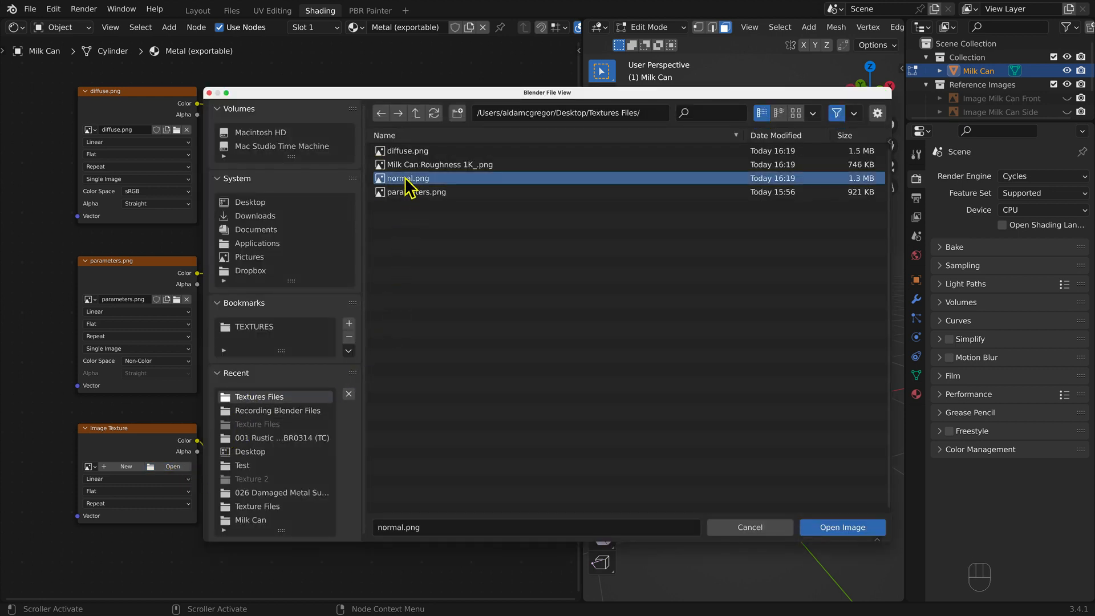
pyautogui.click(810, 529)
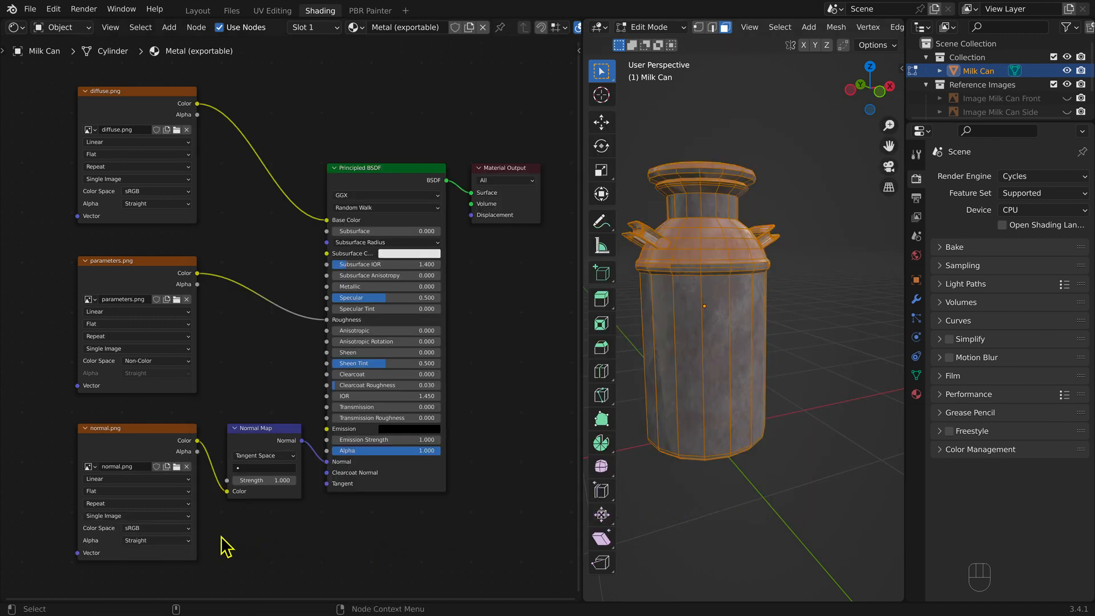
pyautogui.click(152, 528)
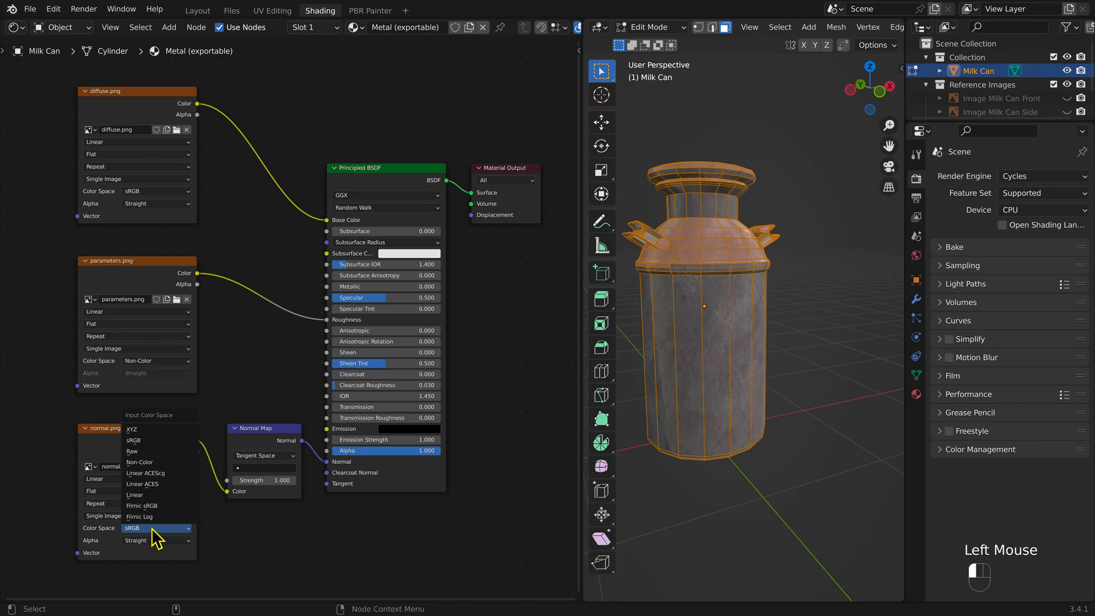
pyautogui.click(148, 462)
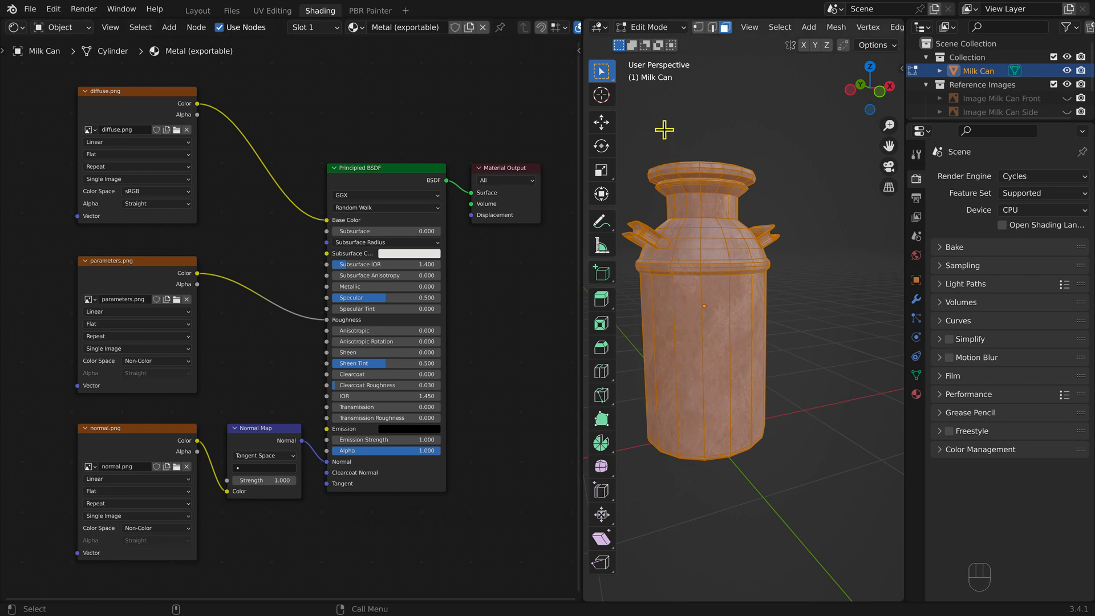
# Step: Switch the milk can from Edit Mode to Object Mode and deselect it
pyautogui.click(657, 27)
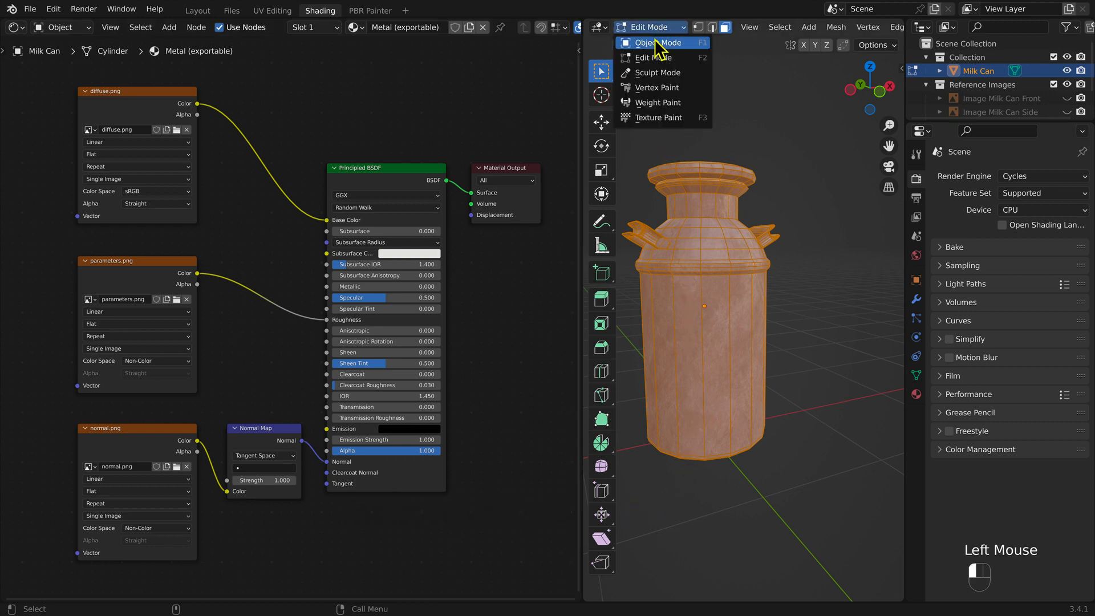
pyautogui.click(657, 42)
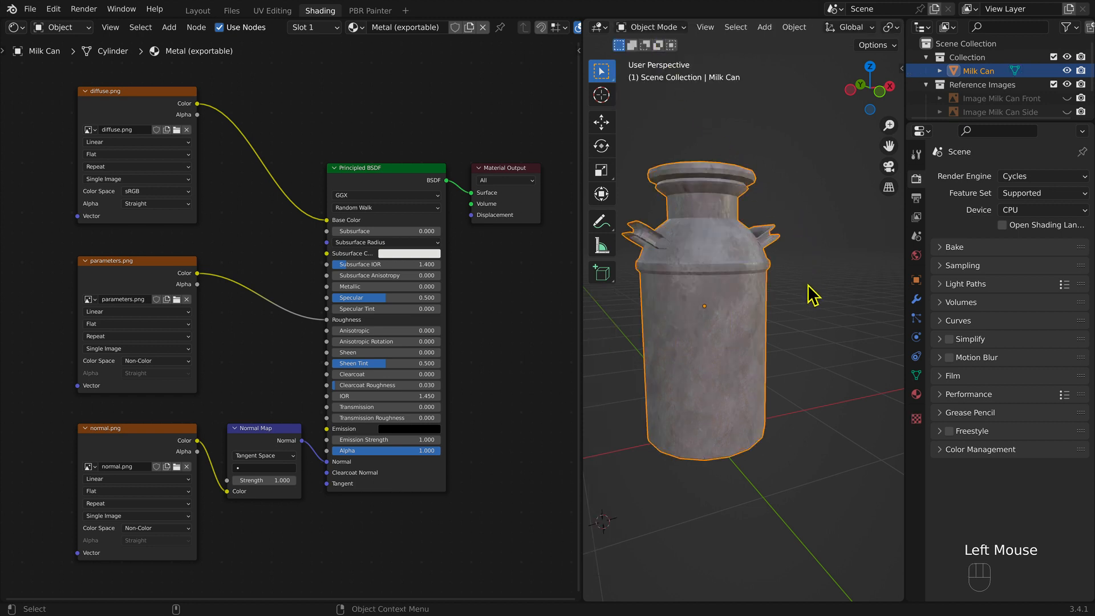
pyautogui.keyDown('alt'); pyautogui.keyDown('super'); pyautogui.moveTo(813, 293); pyautogui.dragTo(857, 299); pyautogui.keyUp('super'); pyautogui.keyUp('alt')
pyautogui.click(859, 298)
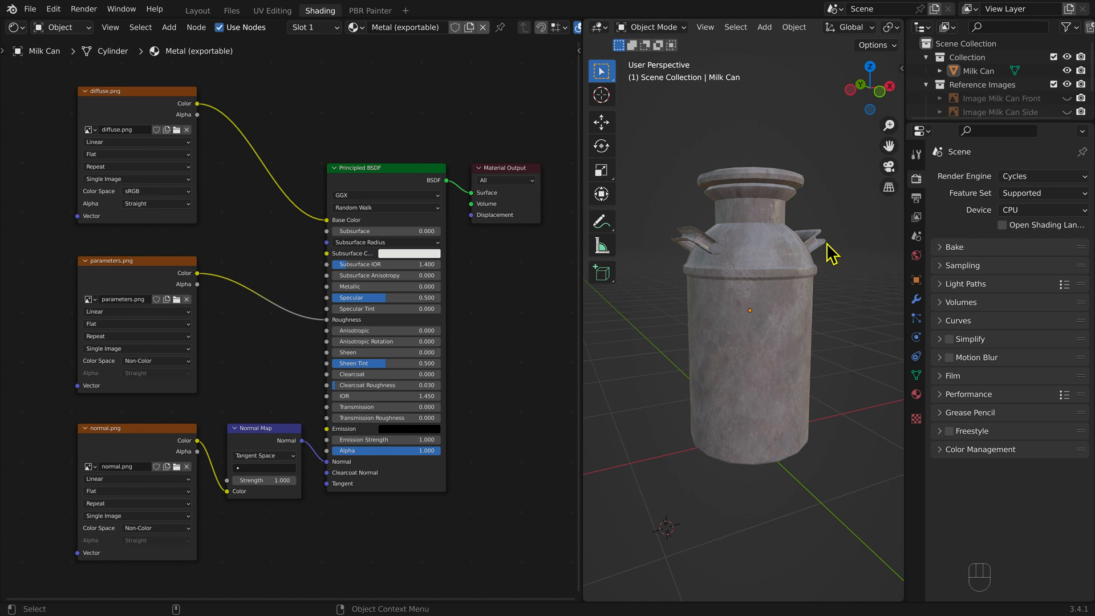
# Step: Pack the external image resources into the Blender file
pyautogui.press('shift+super')
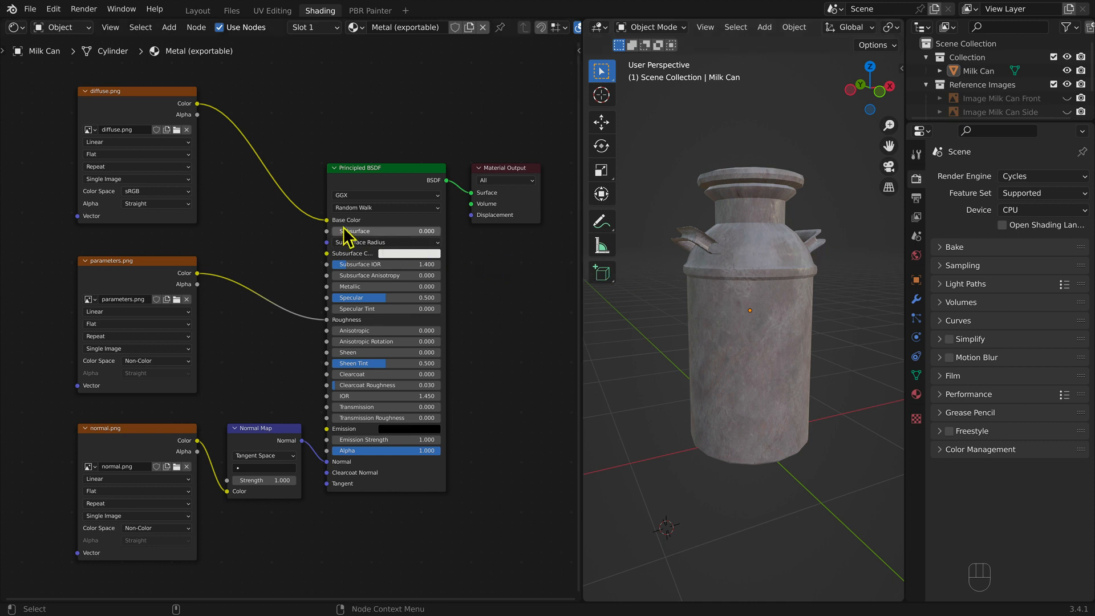
pyautogui.click(30, 10)
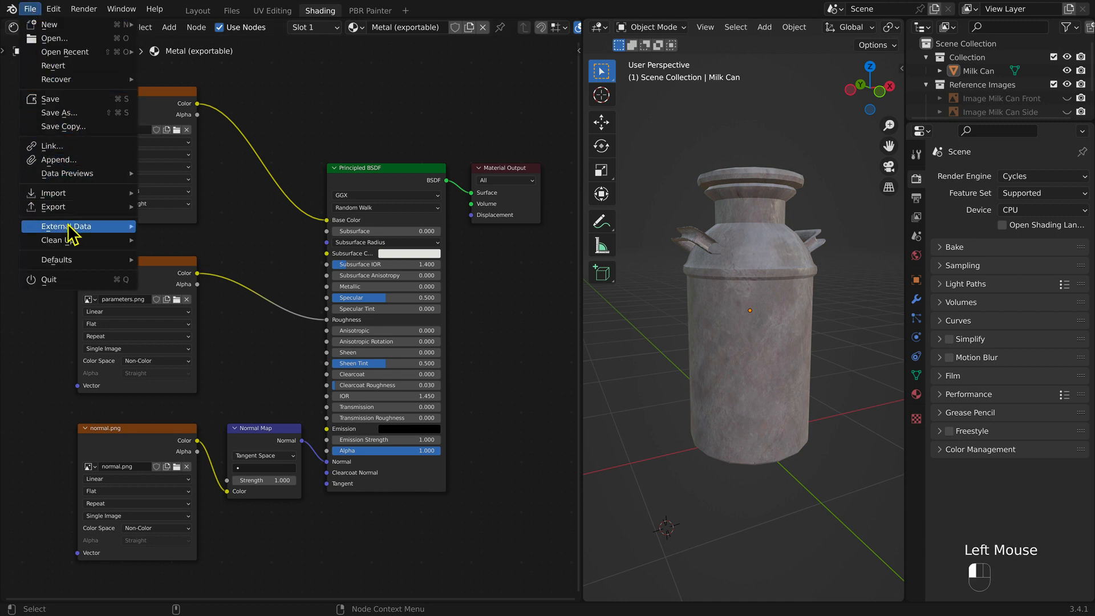
pyautogui.moveTo(106, 227)
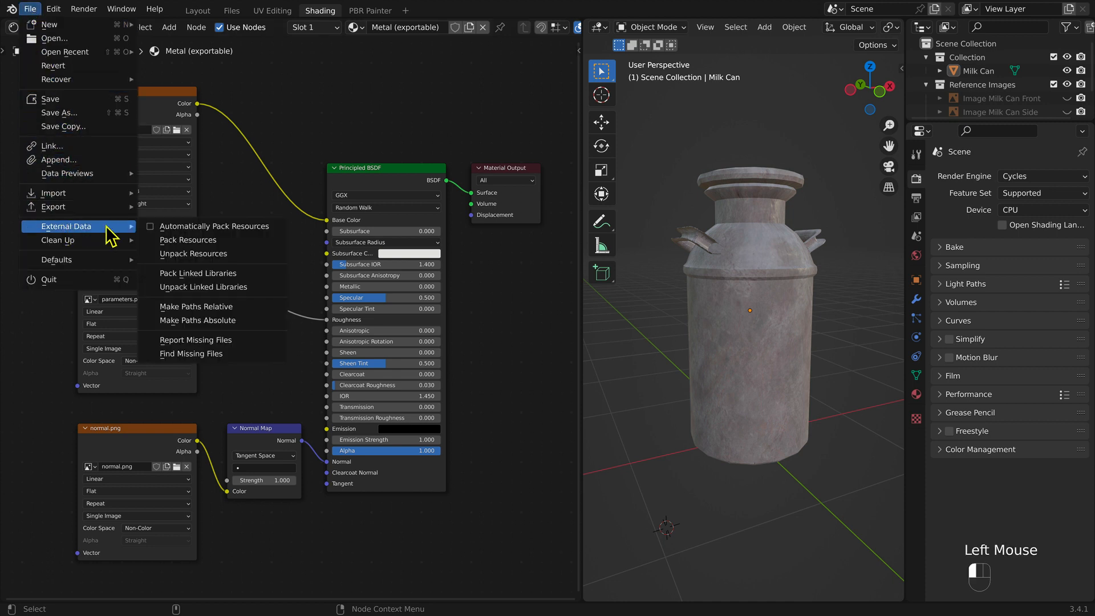
pyautogui.click(249, 248)
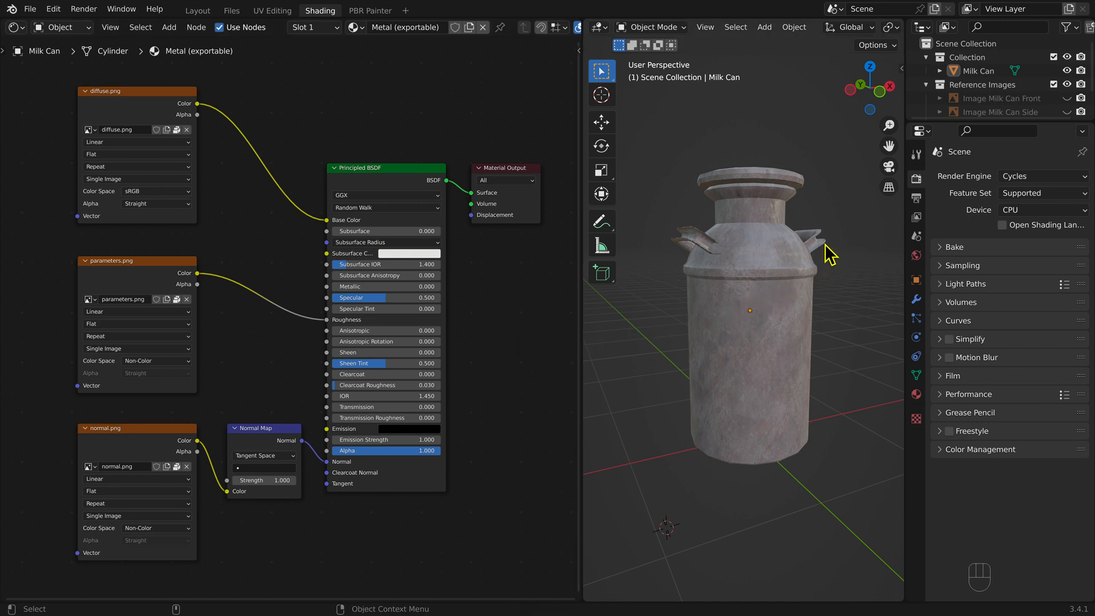
pyautogui.press('shift+super')
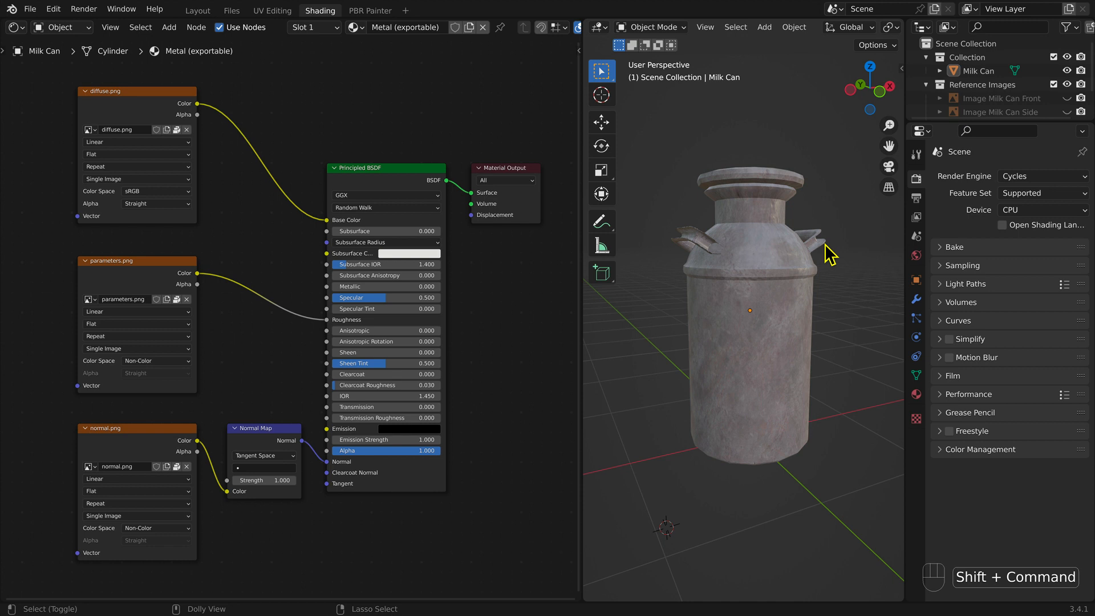
pyautogui.press('shift+super+z')
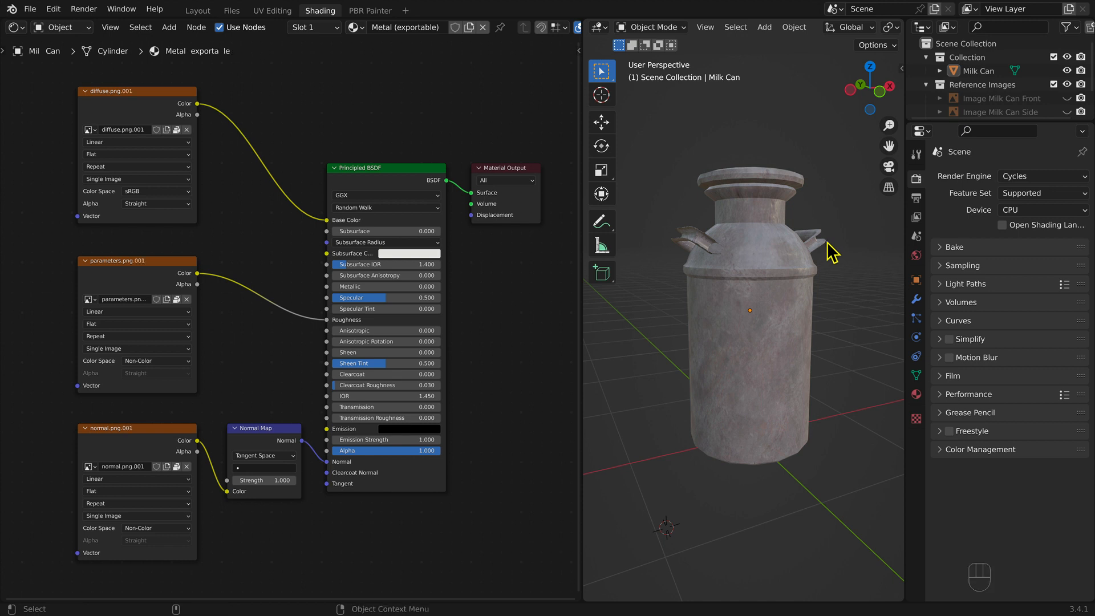
# Step: Save the project as a new incremented version named MilkCan08.blend on the Desktop
pyautogui.click(31, 9)
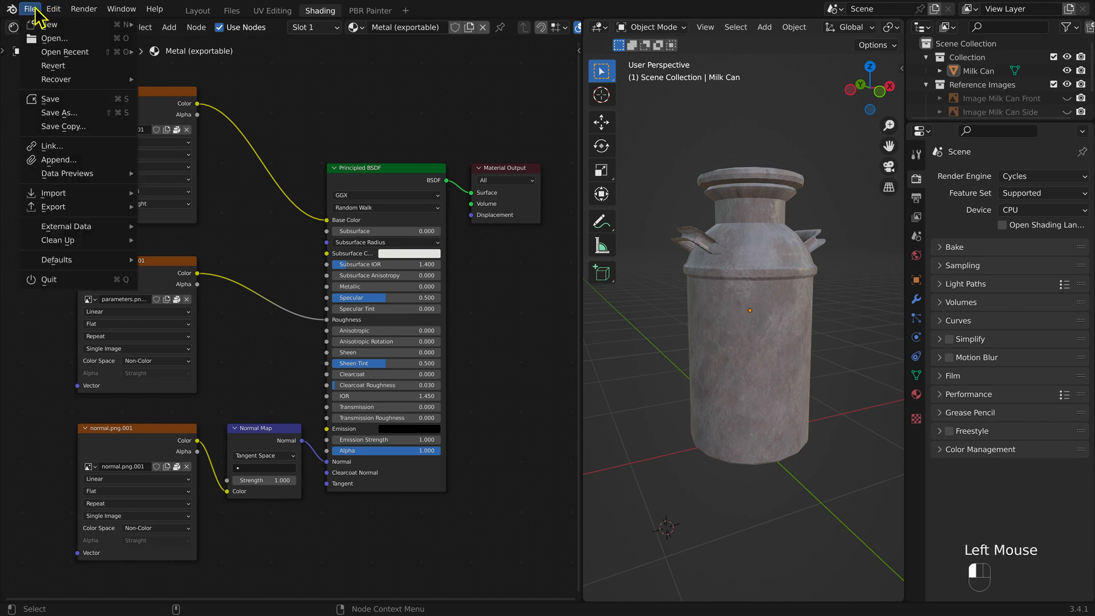
pyautogui.click(68, 112)
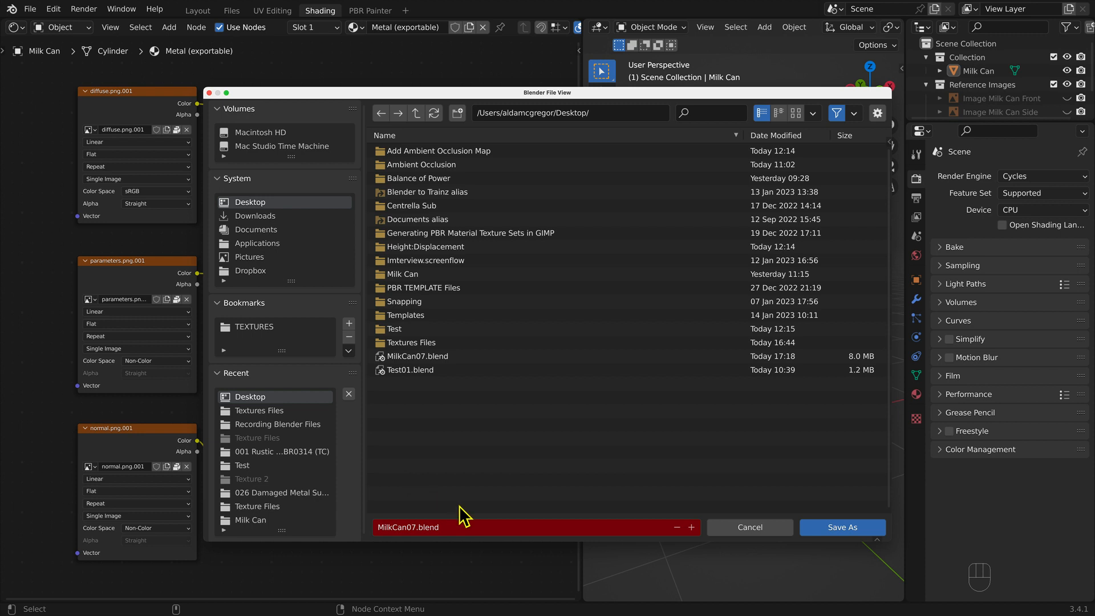
pyautogui.press('KP_Add')
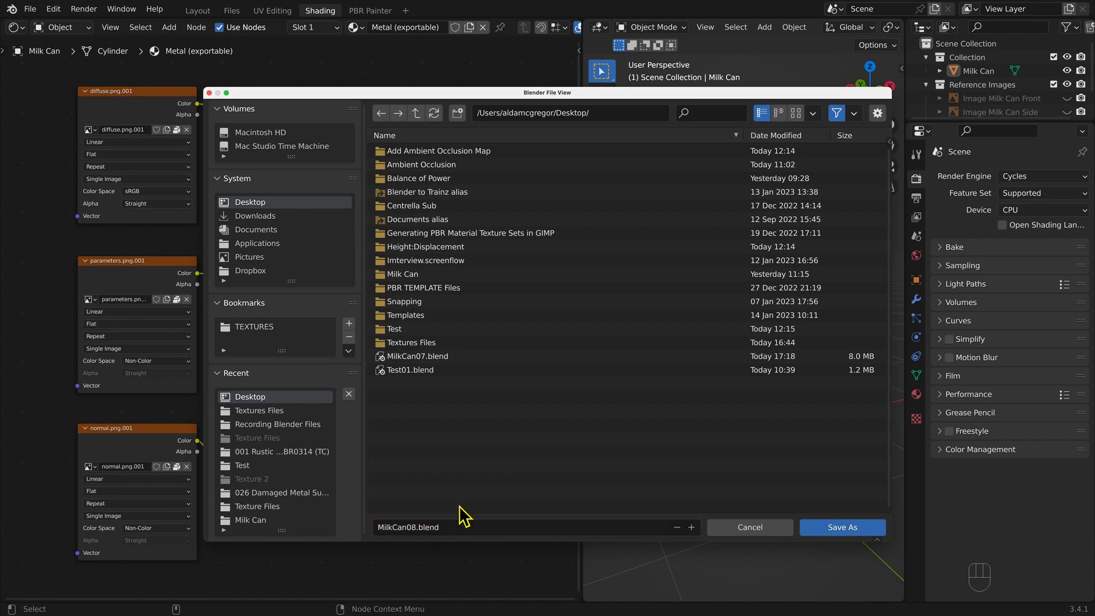
pyautogui.click(834, 528)
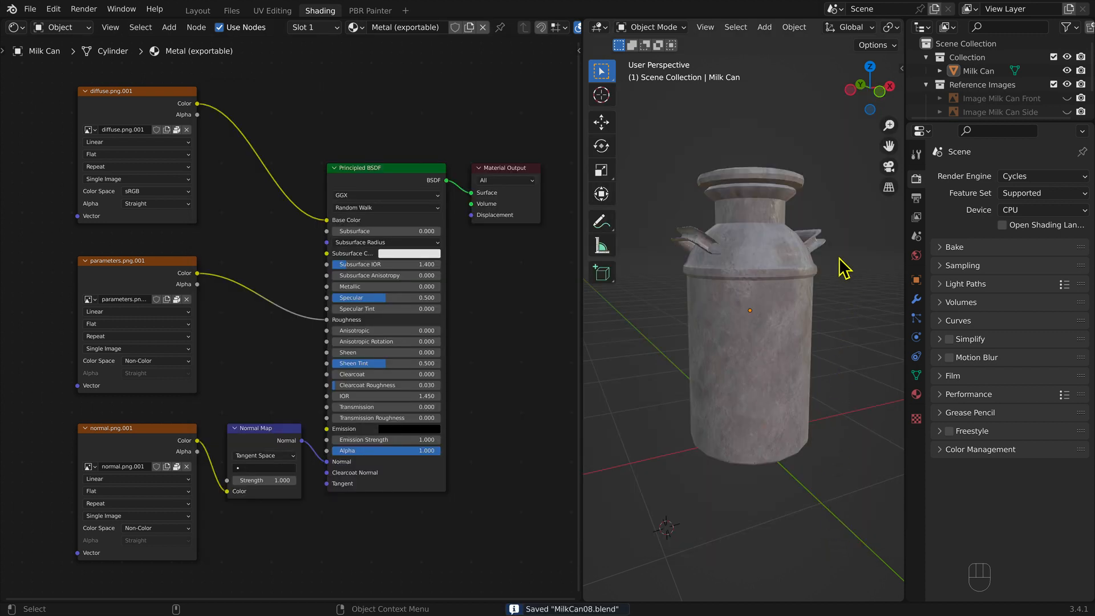